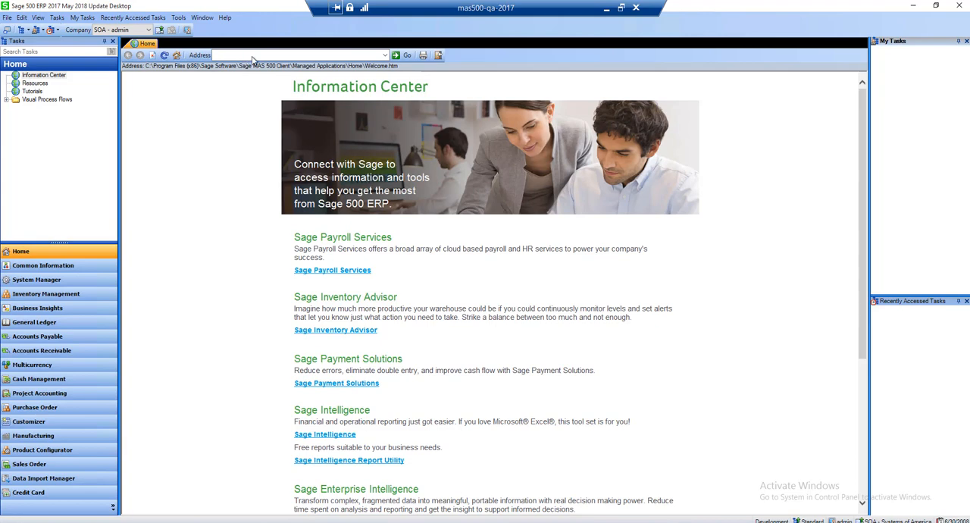
left_click(265, 55)
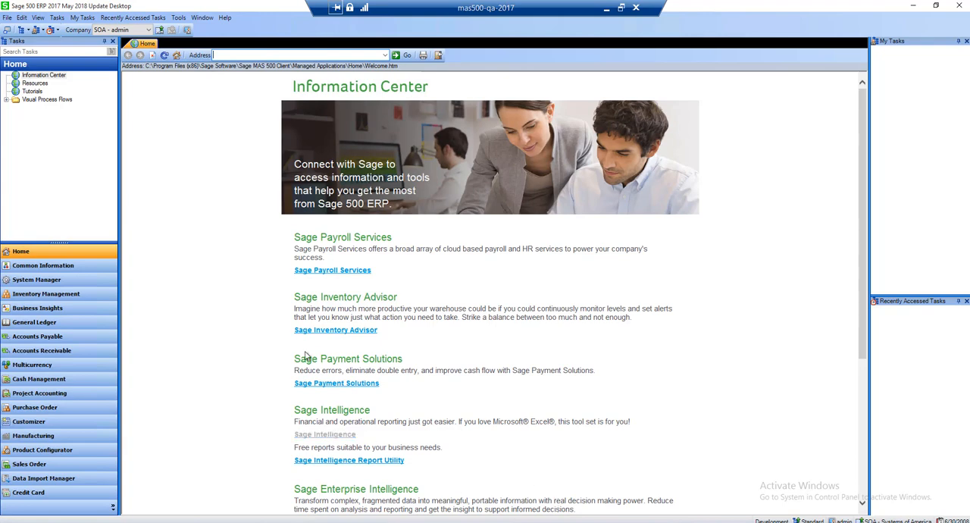
left_click(7, 18)
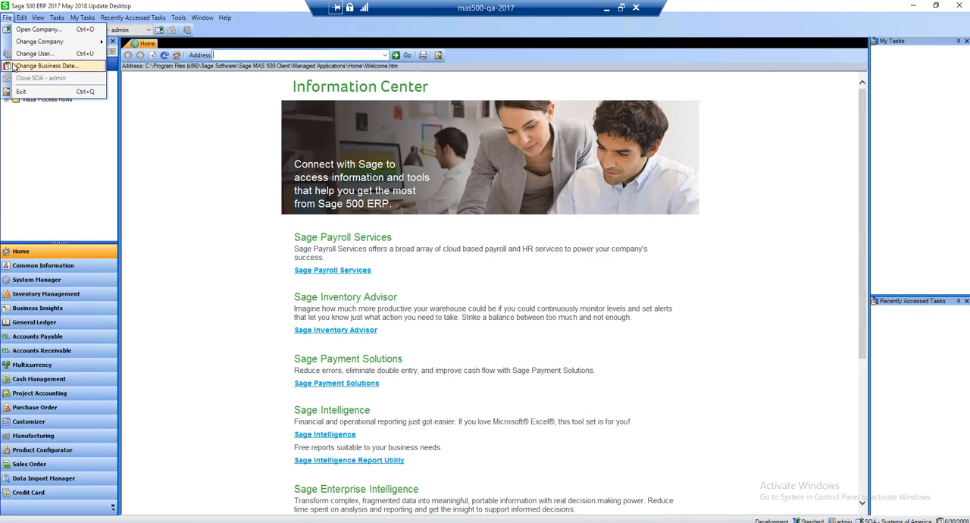
mouse_move(20, 21)
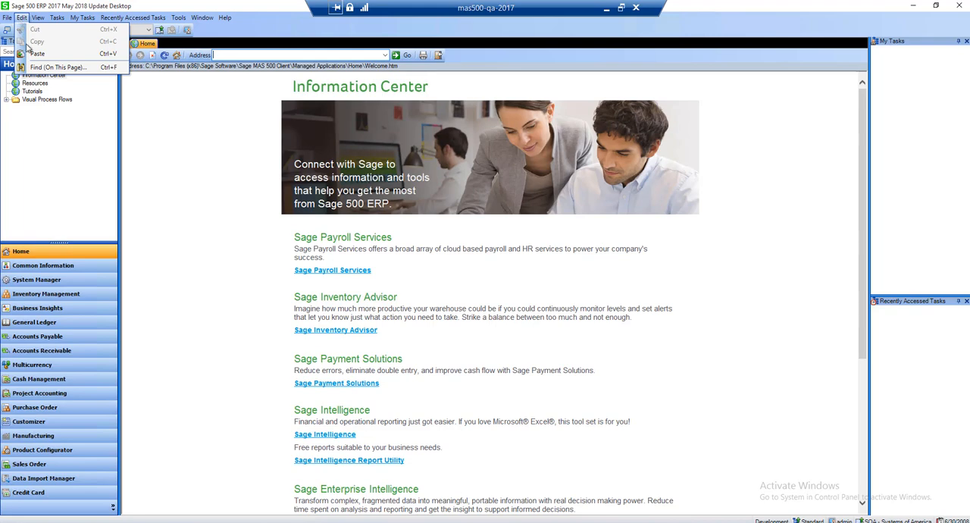
key("Escape")
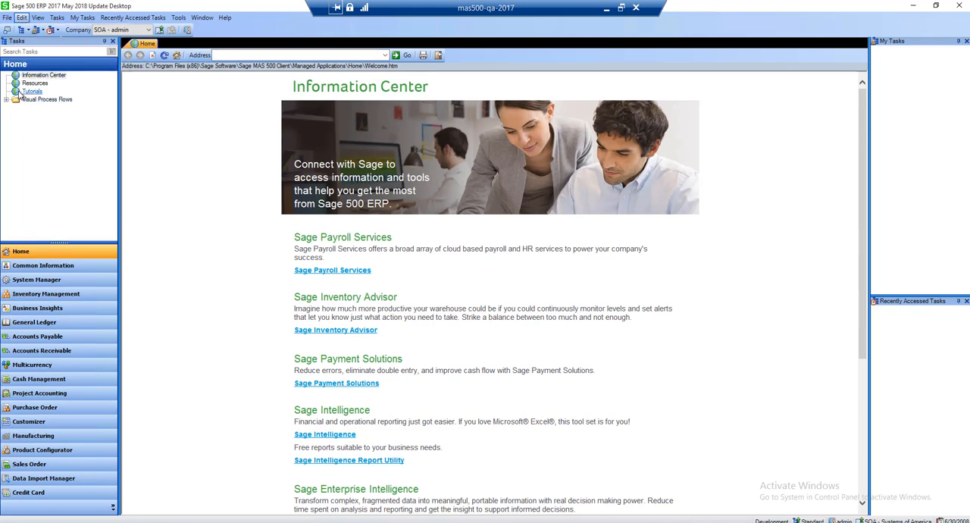
Move the Tutorials item from the Home task list into the Visual Process Flows folder by cutting and pasting it
left_click(32, 91)
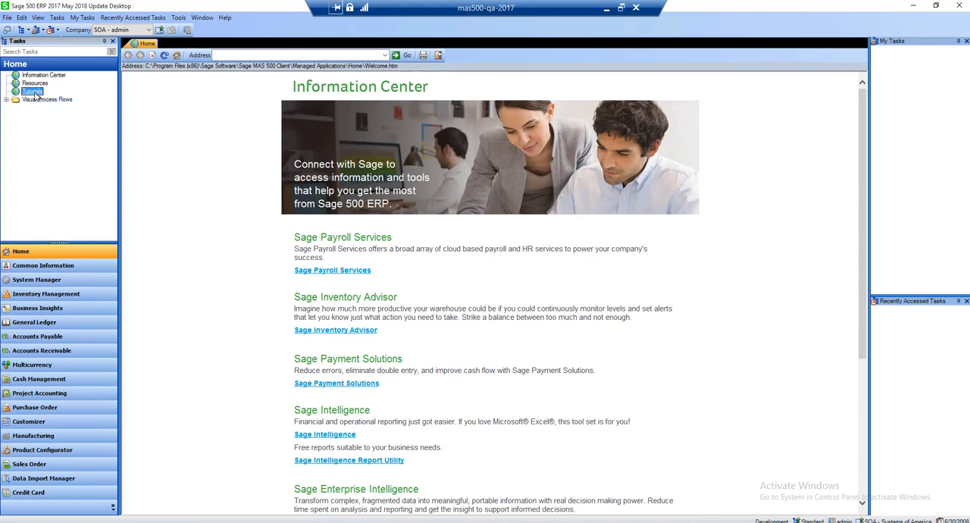
left_click(21, 18)
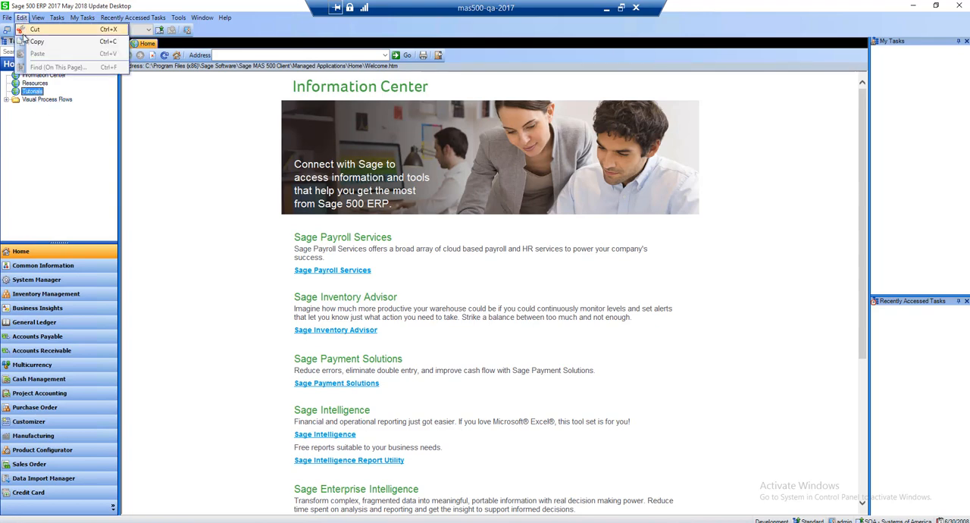
left_click(30, 30)
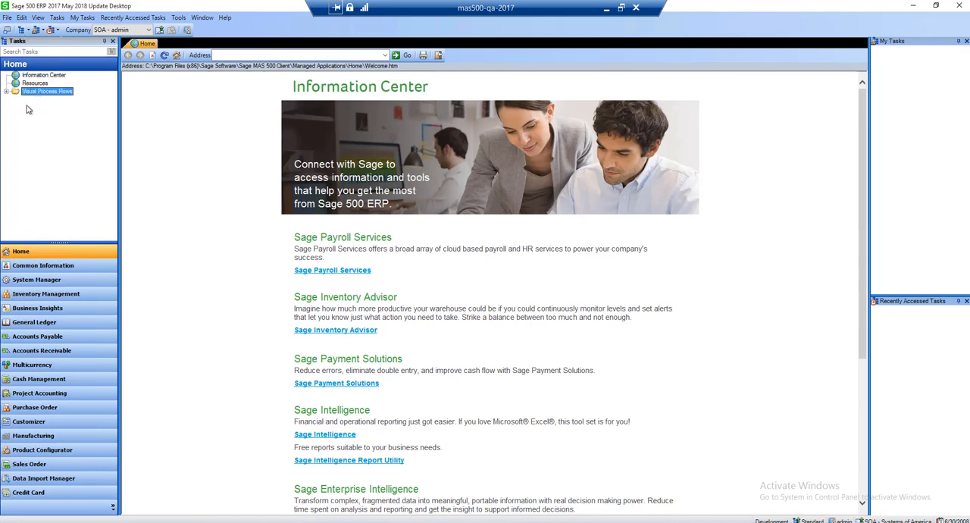
left_click(22, 18)
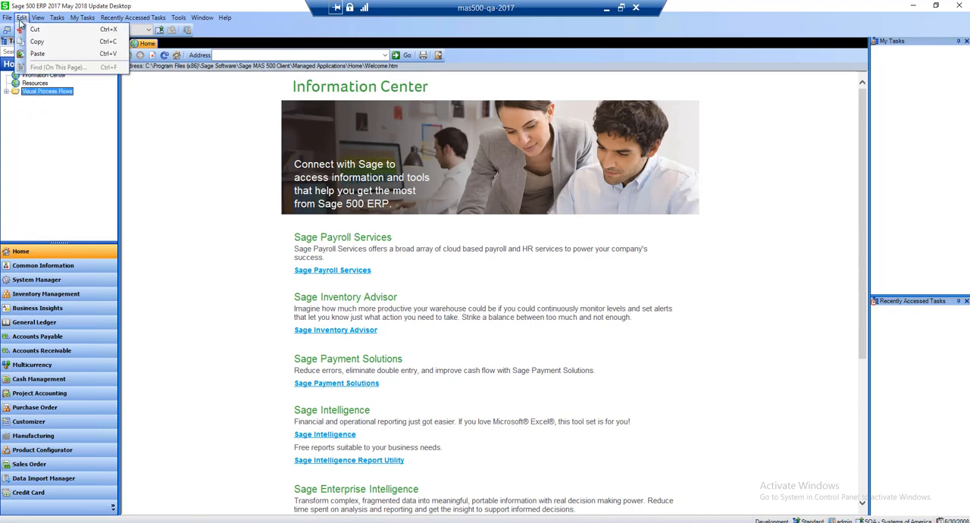
left_click(37, 53)
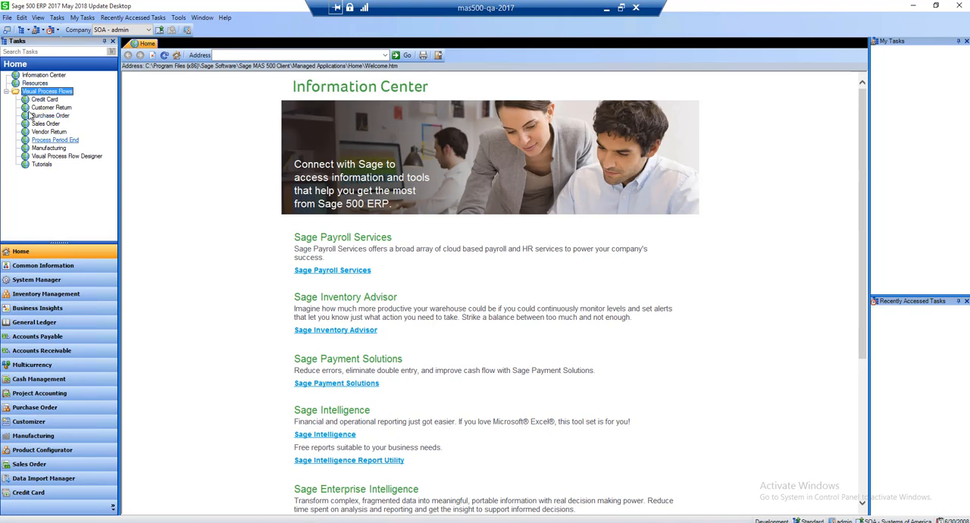
left_click(42, 165)
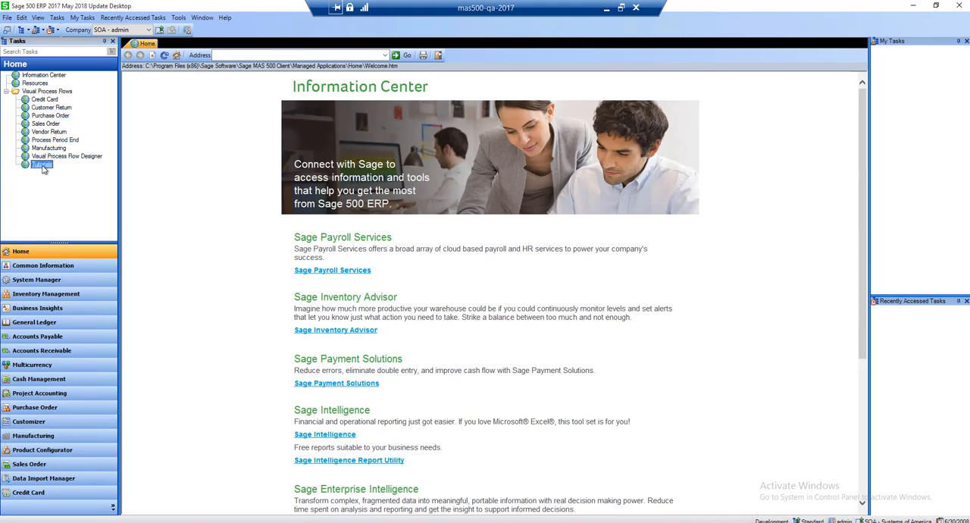
Dock the desktop as a compact bar and restore the full window
left_click(37, 19)
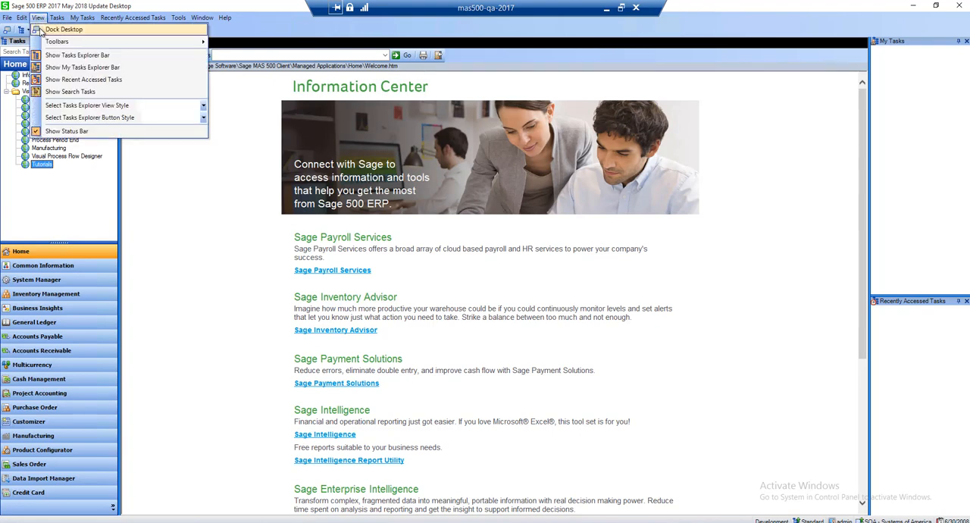
left_click(39, 29)
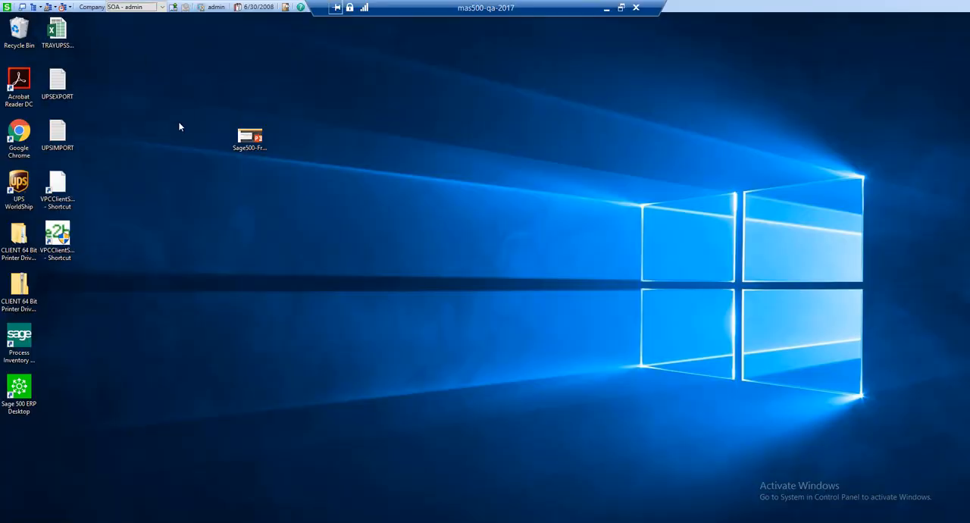
left_click(23, 7)
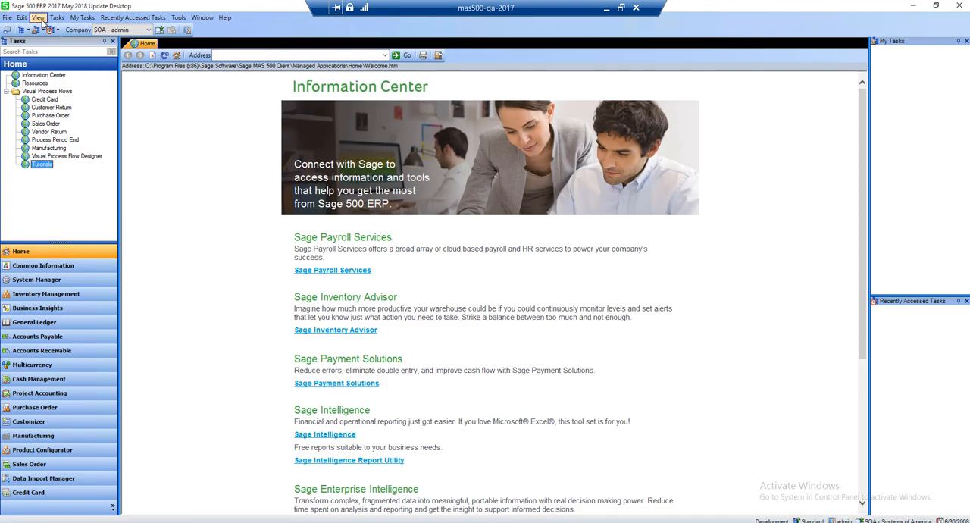
Hide the Tasks Explorer bar, the My Tasks Explorer bar, Recent Accessed Tasks and Search Tasks
left_click(40, 18)
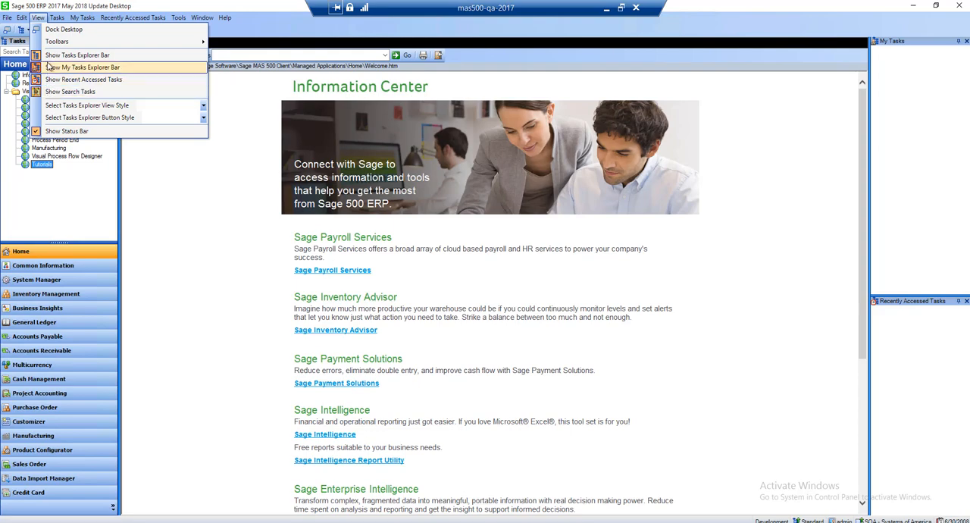
left_click(47, 58)
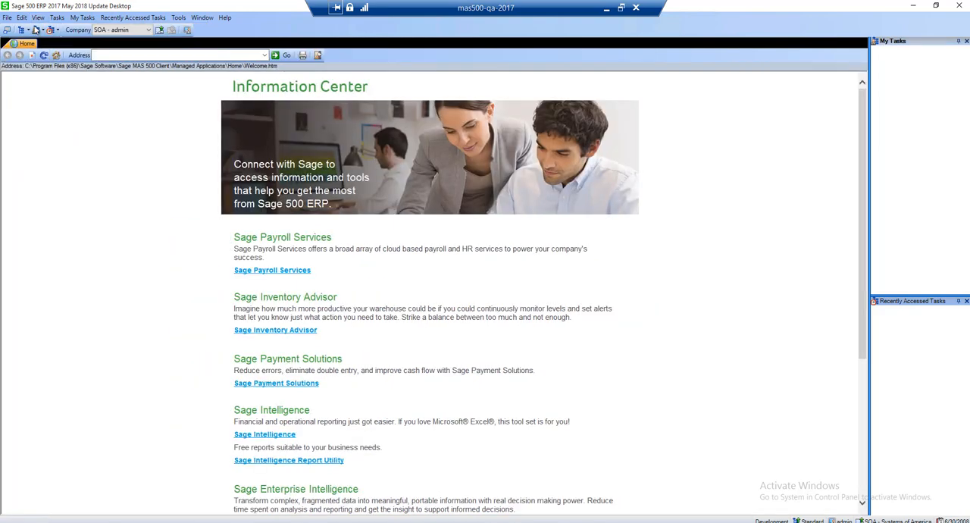
left_click(36, 18)
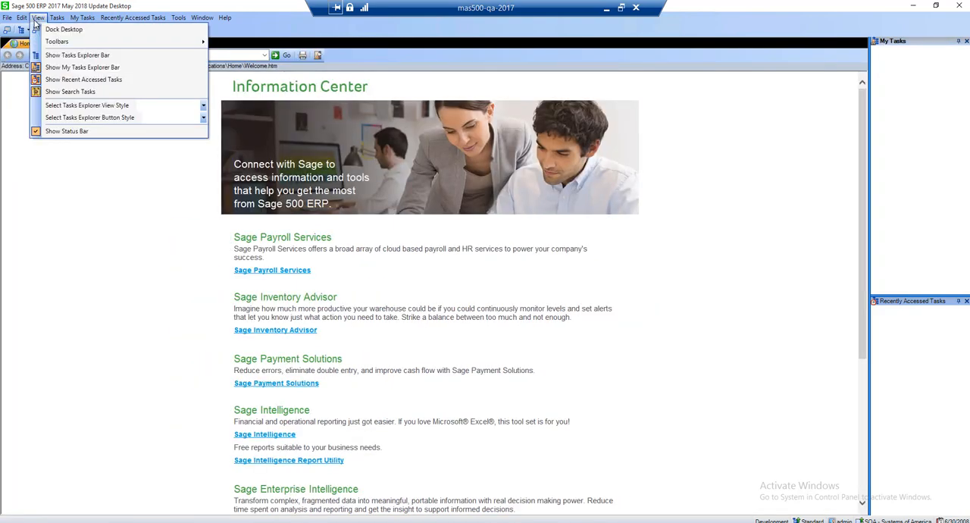
left_click(45, 65)
left_click(37, 18)
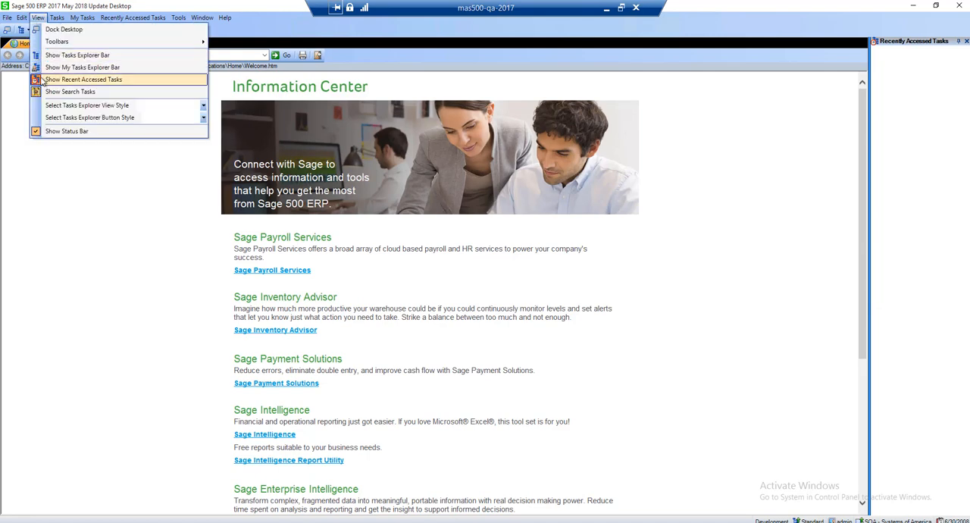
left_click(47, 76)
left_click(37, 17)
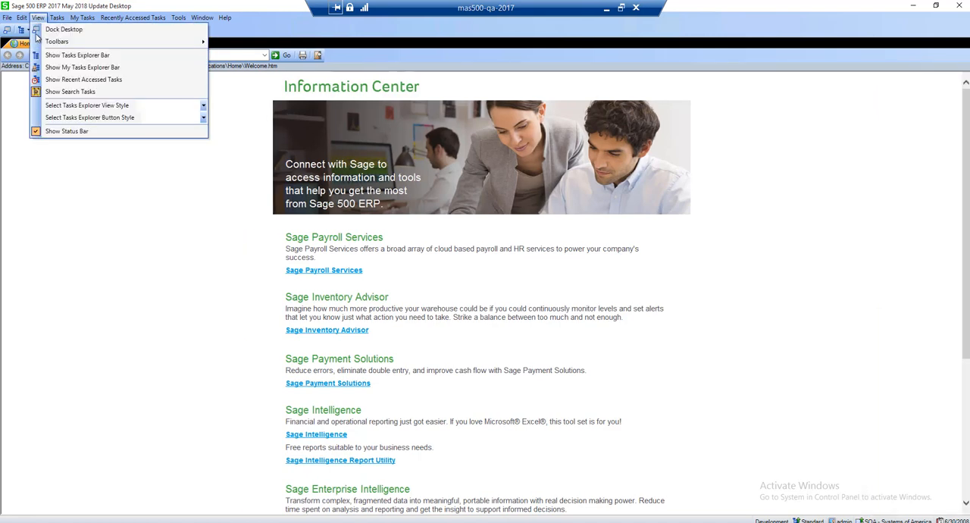
left_click(45, 90)
Show the Tasks Explorer bar, the My Tasks Explorer bar, Recent Accessed Tasks and Search Tasks again
left_click(37, 18)
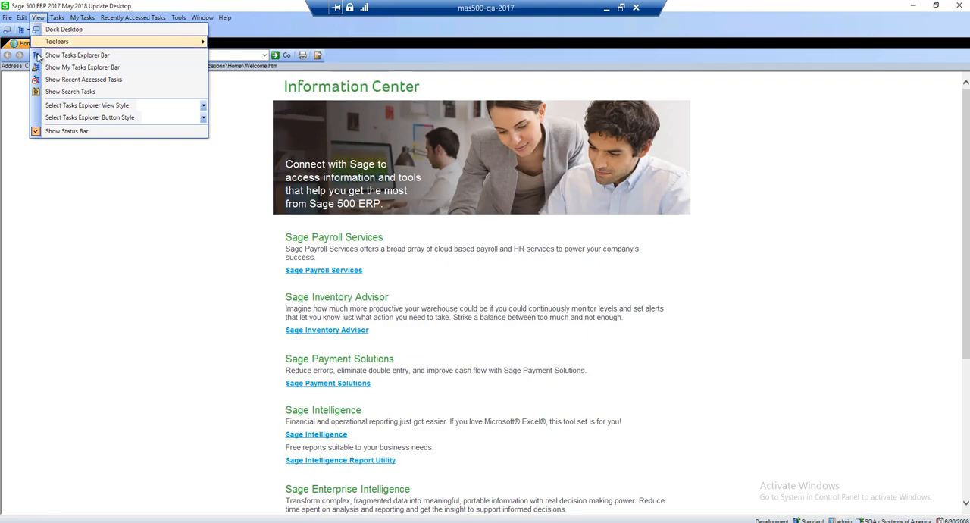
left_click(38, 58)
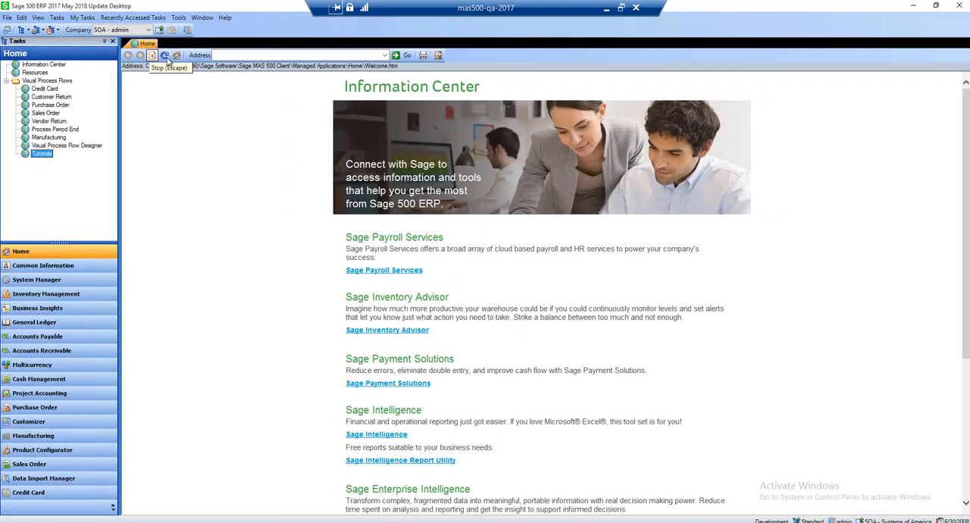
left_click(57, 18)
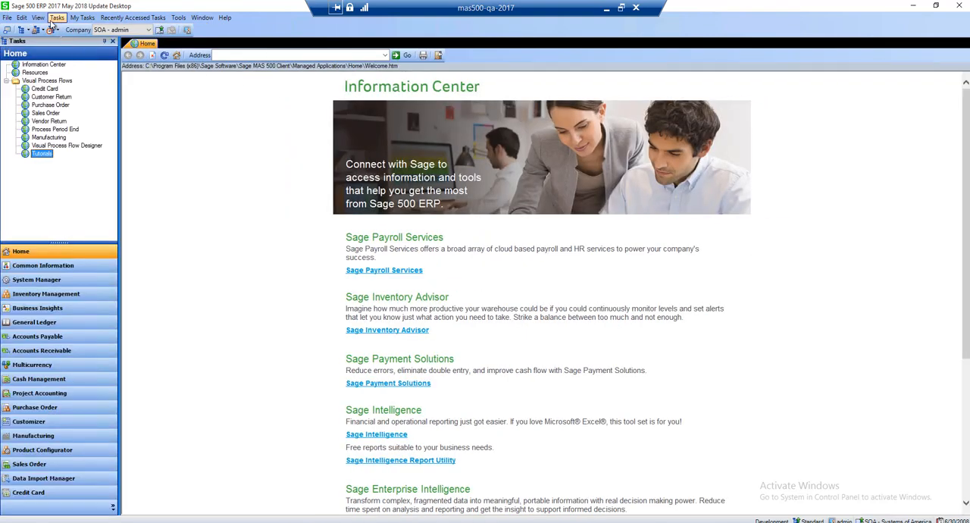
left_click(37, 17)
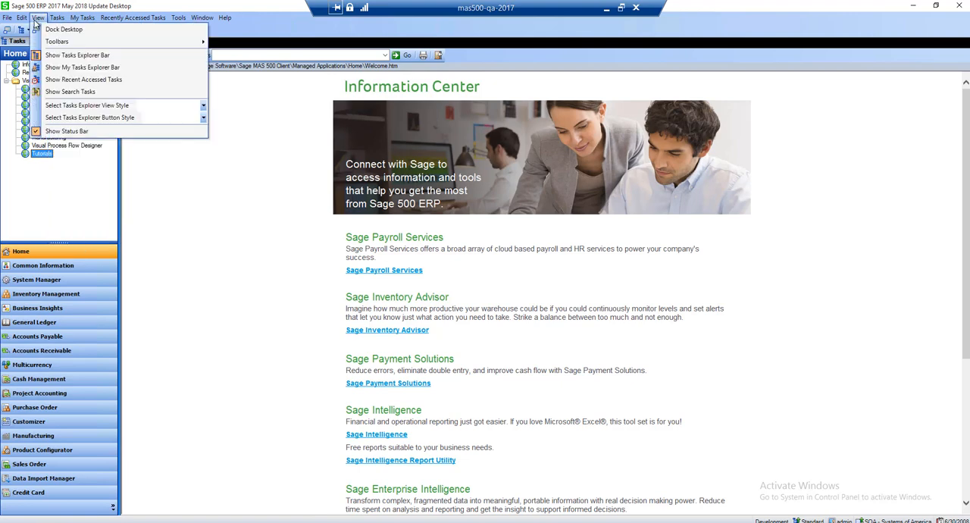
left_click(46, 67)
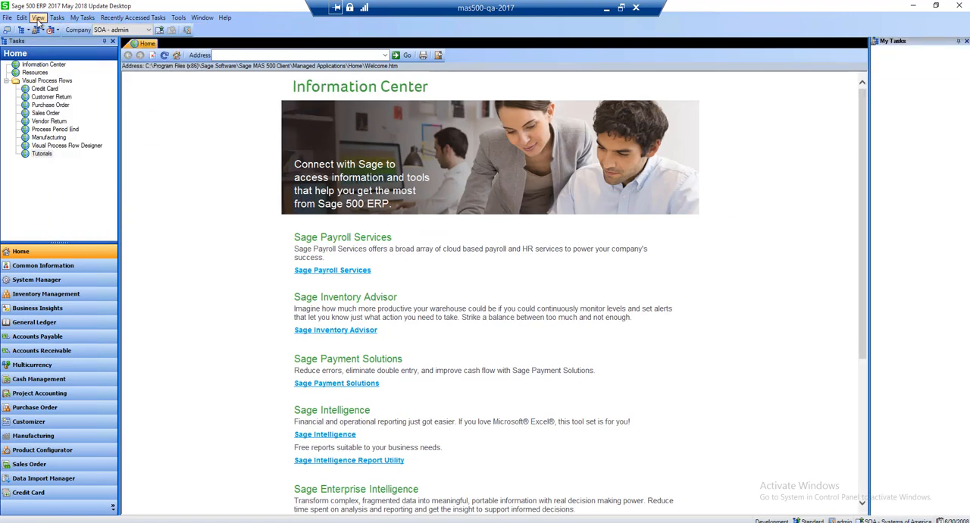
left_click(37, 17)
left_click(45, 79)
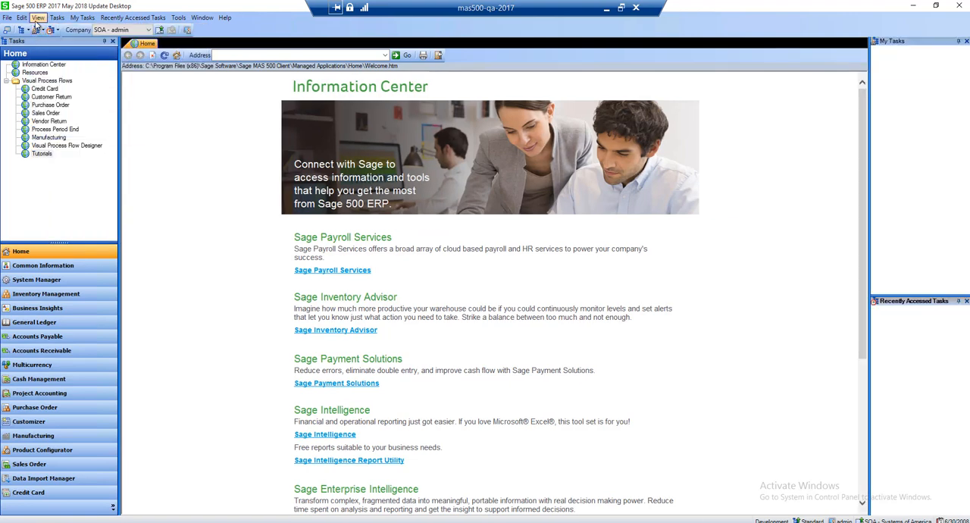
left_click(37, 17)
left_click(45, 91)
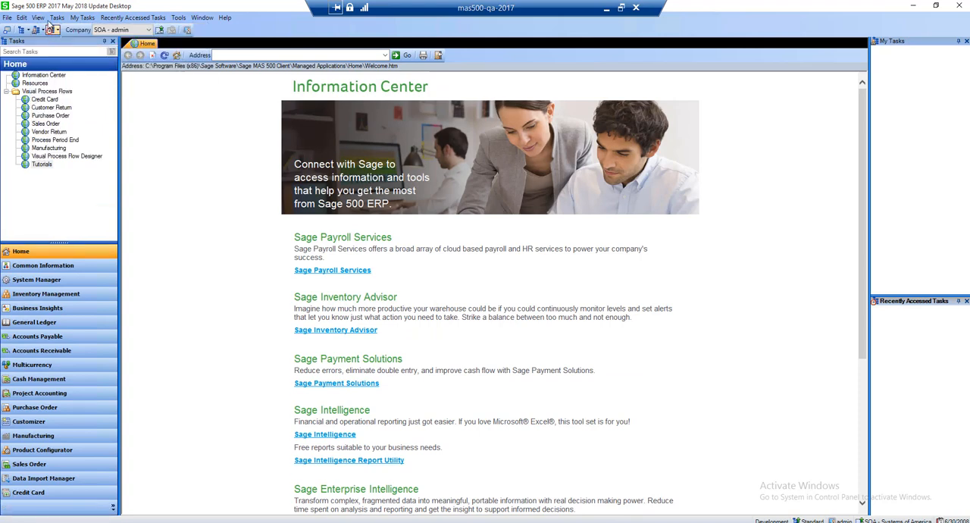
left_click(56, 17)
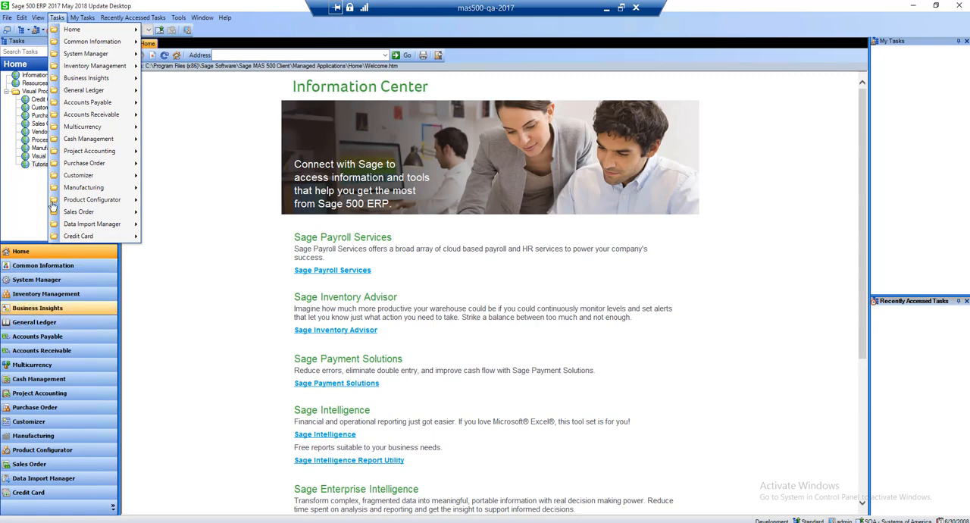
mouse_move(96, 41)
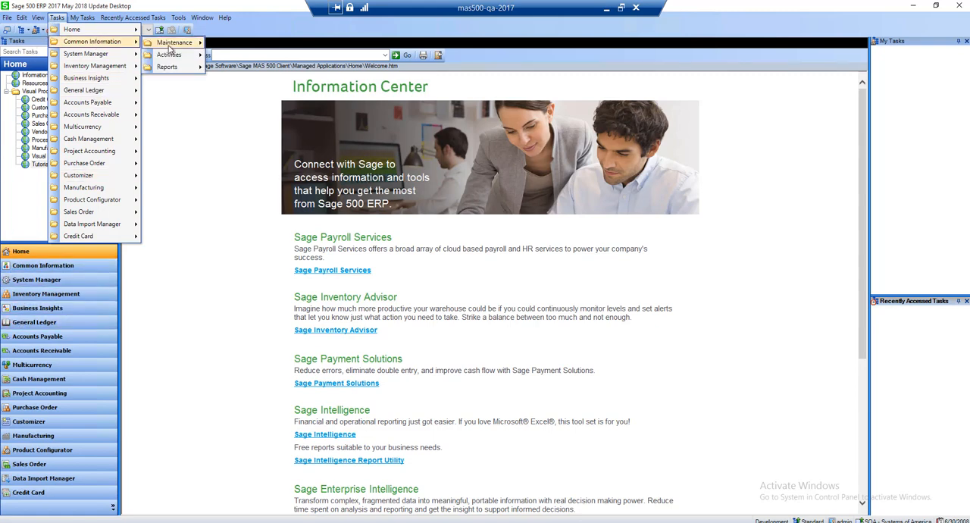
mouse_move(170, 47)
mouse_move(245, 56)
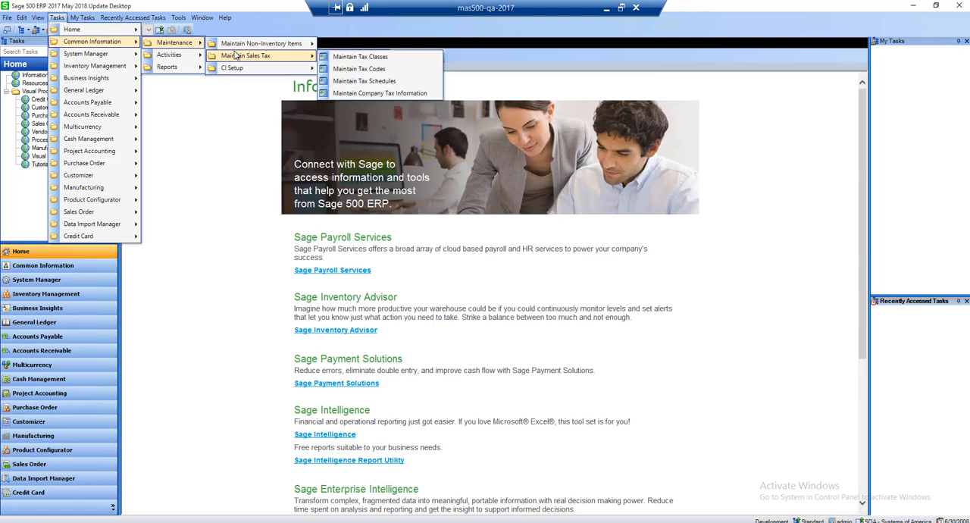
left_click(78, 18)
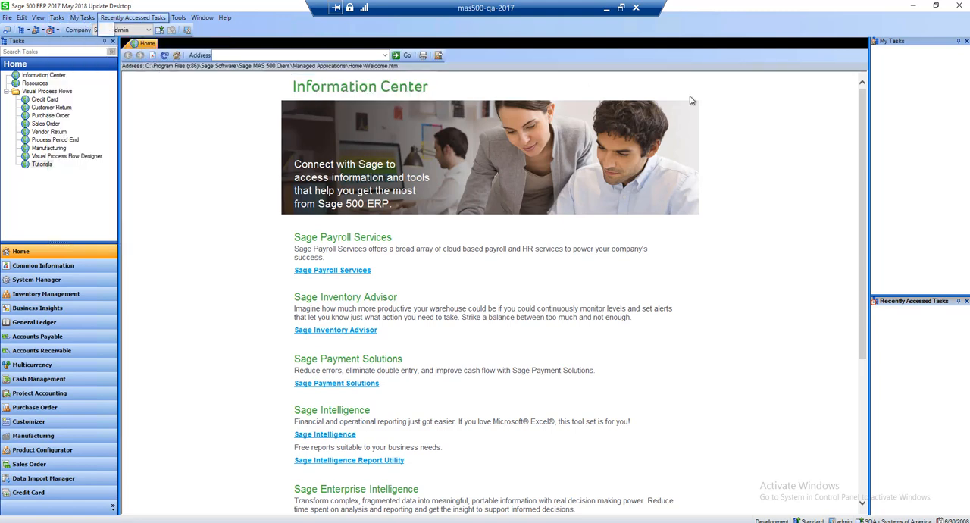
left_click(928, 76)
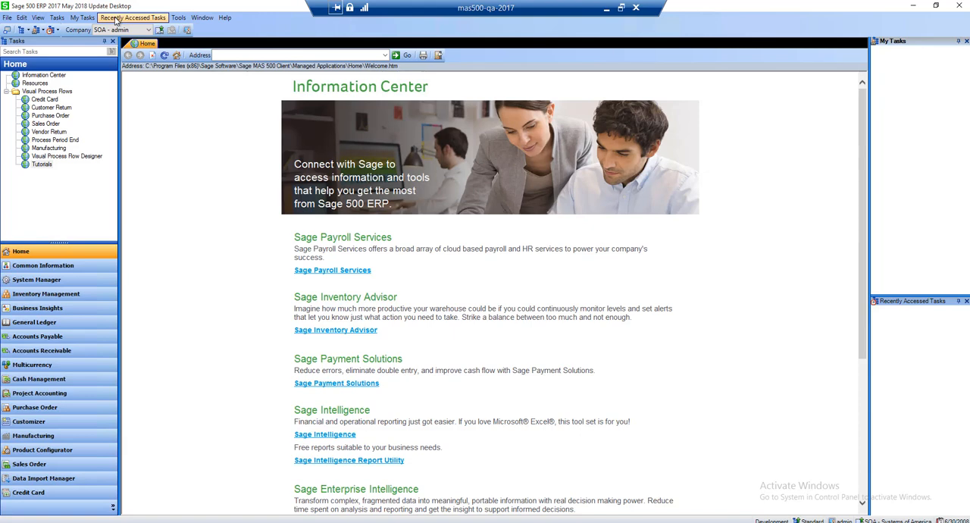
Display the Sage 500 ERP Tracker and open Set Up CI Options from the CI Setup tasks in Common Information
left_click(173, 18)
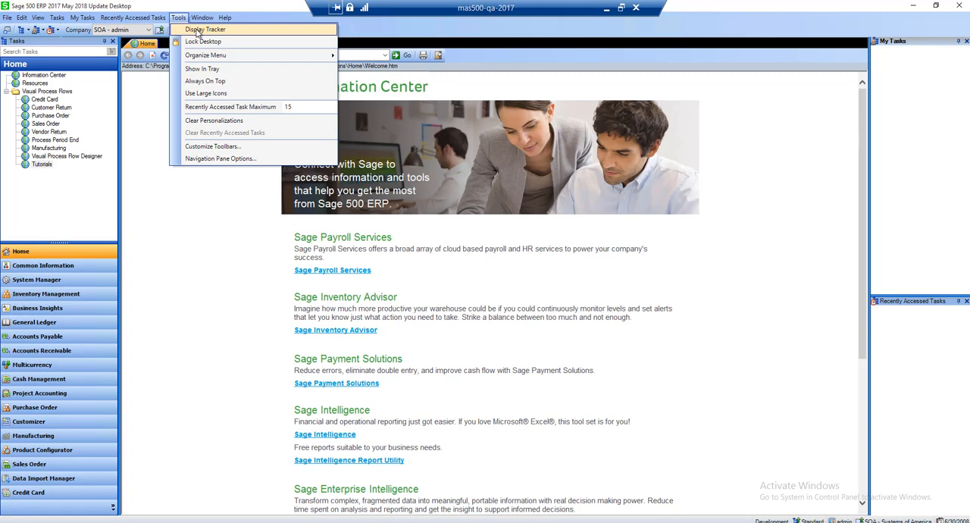
left_click(197, 32)
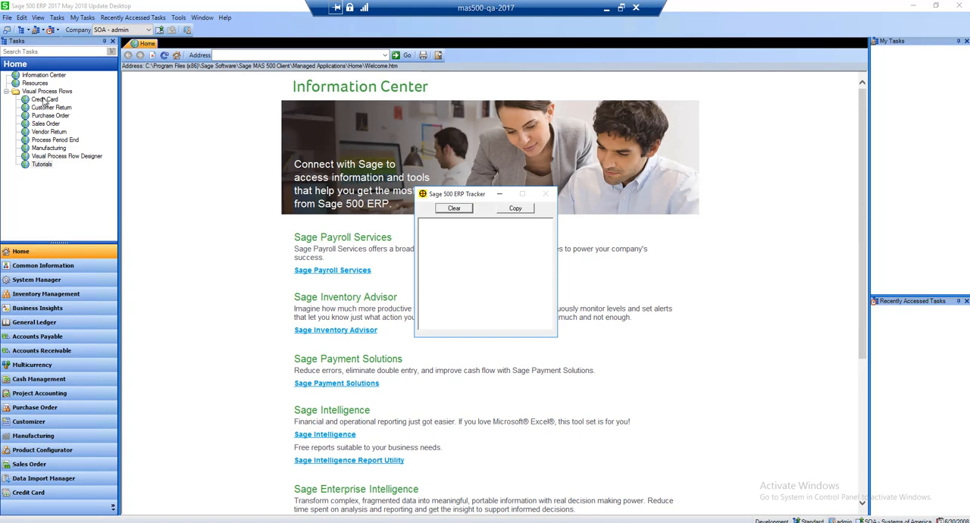
left_click(23, 266)
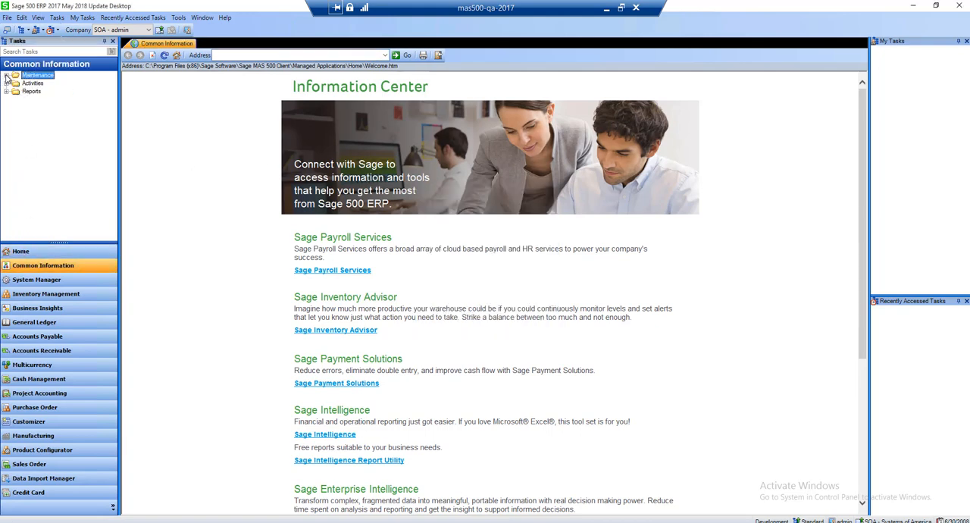
left_click(6, 75)
left_click(16, 100)
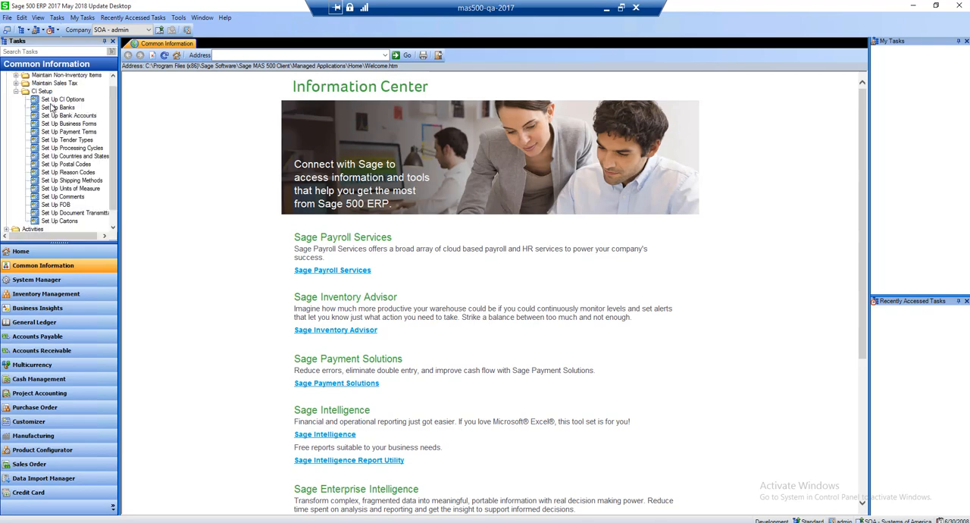
double_click(61, 100)
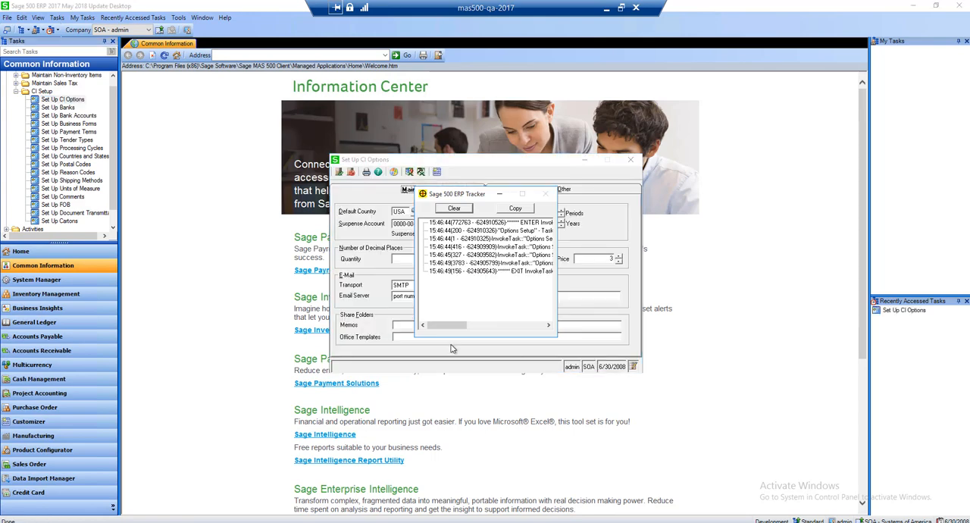
Read the rest of the tracker's log entries, close Set Up CI Options and turn off the tracker display
mouse_move(447, 325)
left_mouse_down()
mouse_move(515, 327)
mouse_move(452, 325)
left_mouse_up()
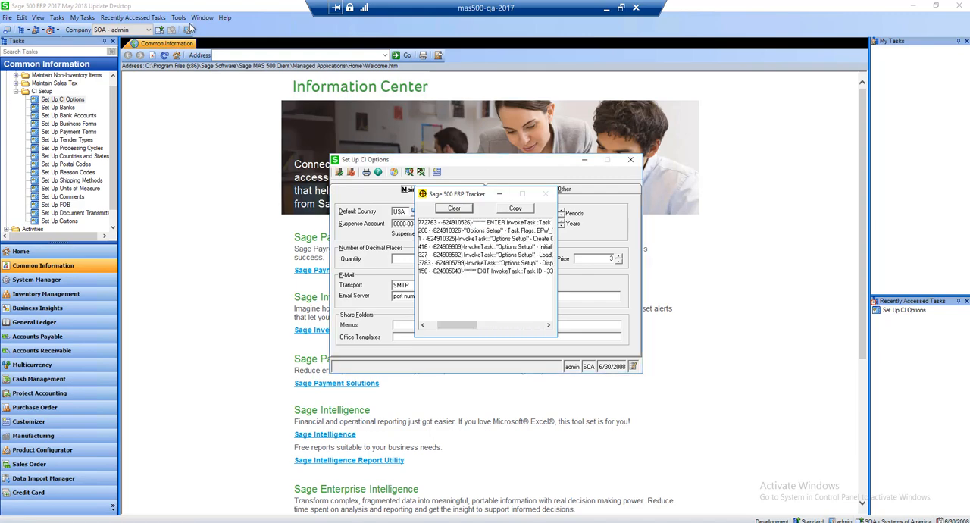
left_click(178, 18)
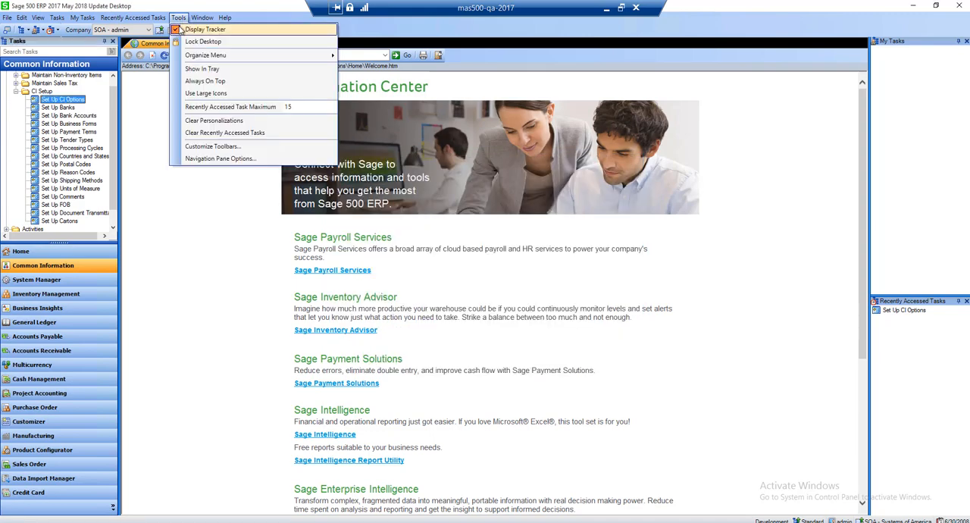
left_click(182, 30)
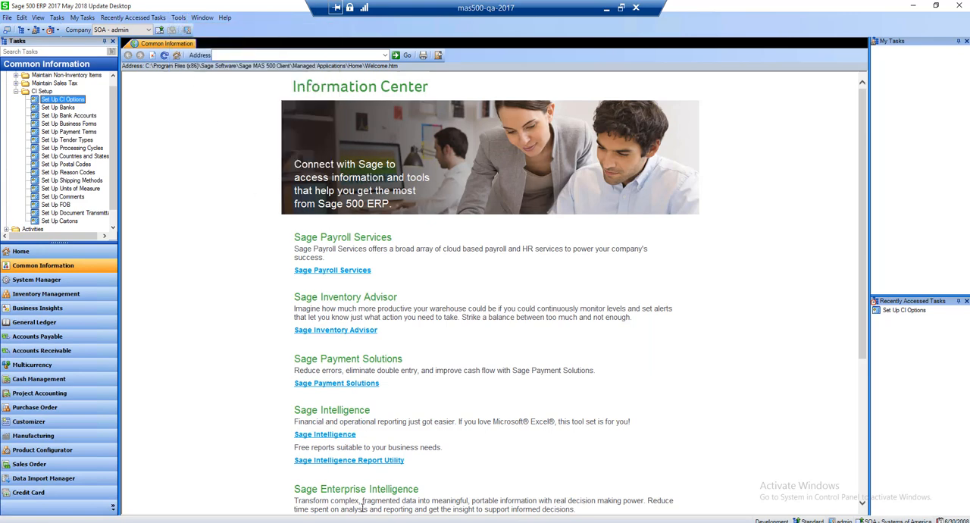
Review the Organize Menu commands and examine the expanded internal properties of the Set Up CI Options task, leaving them unedited
left_click(177, 19)
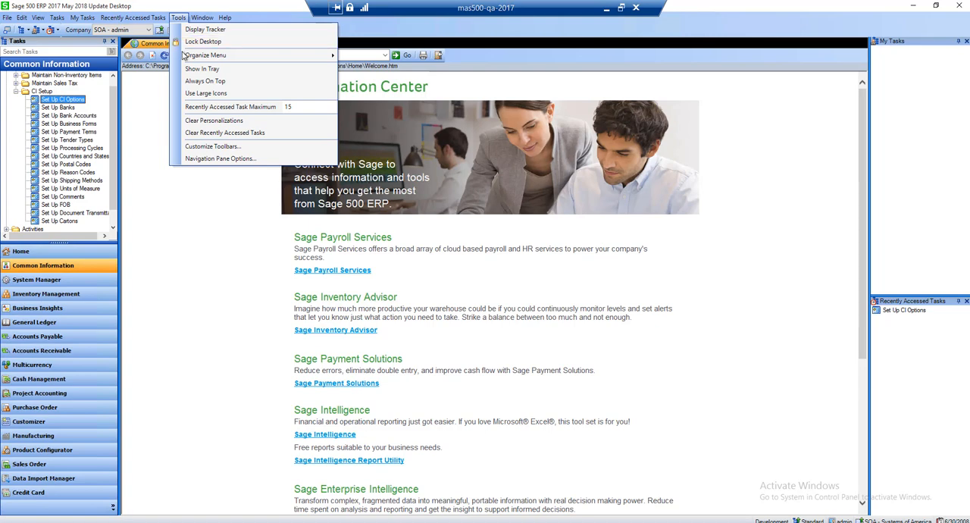
mouse_move(184, 56)
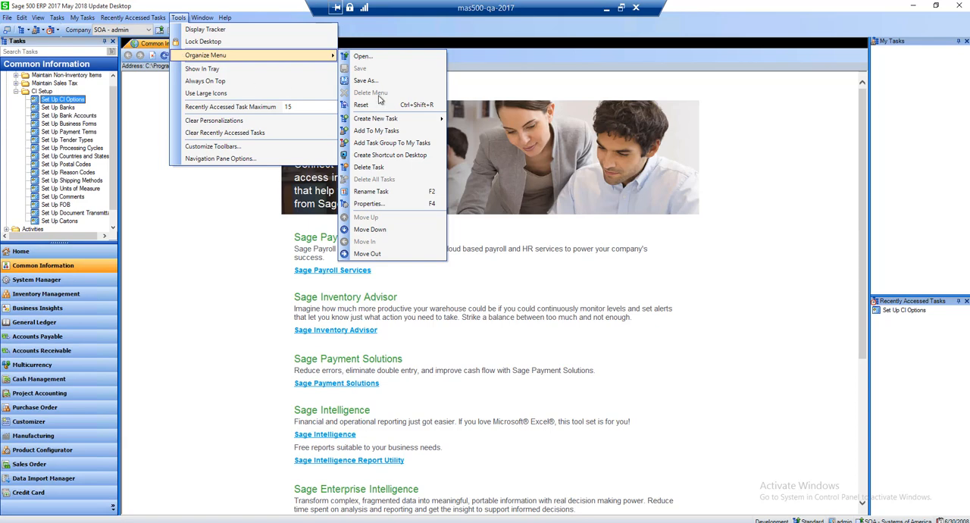
mouse_move(380, 119)
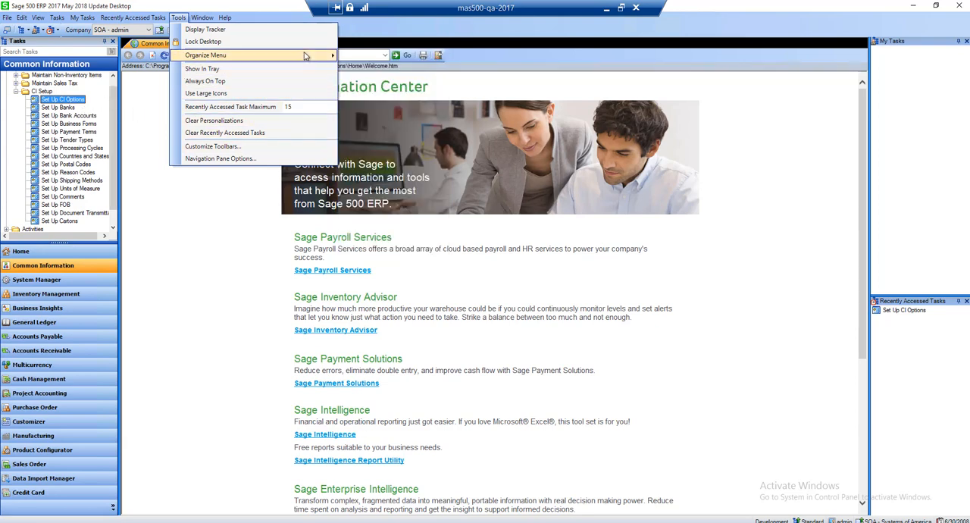
mouse_move(304, 55)
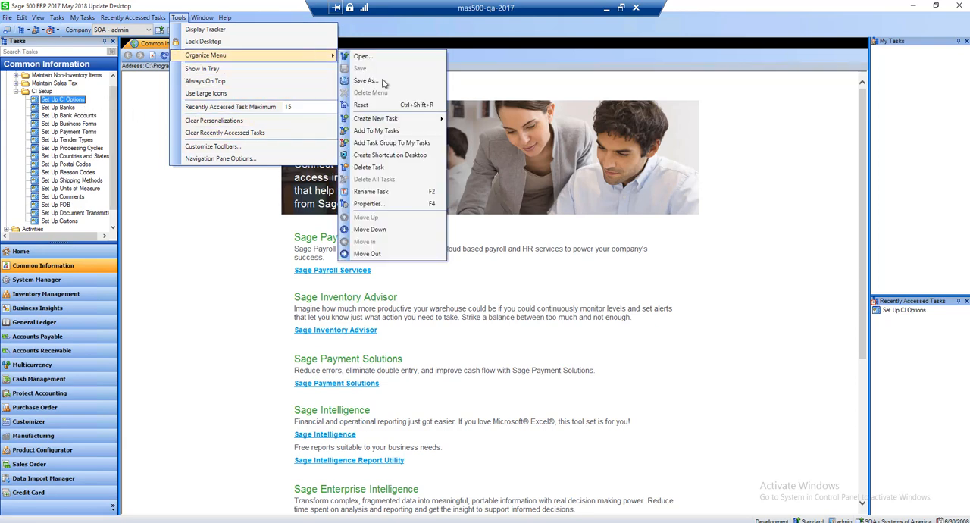
left_click(369, 203)
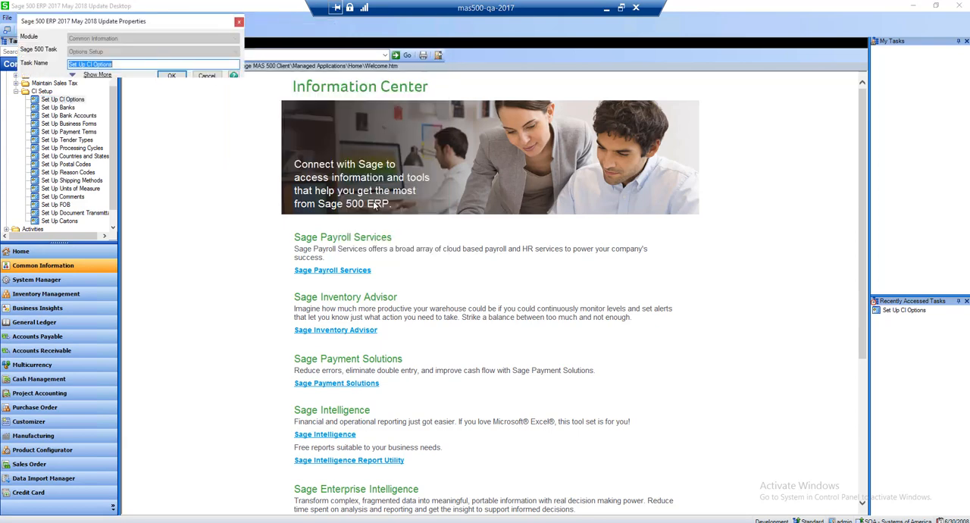
left_click(97, 75)
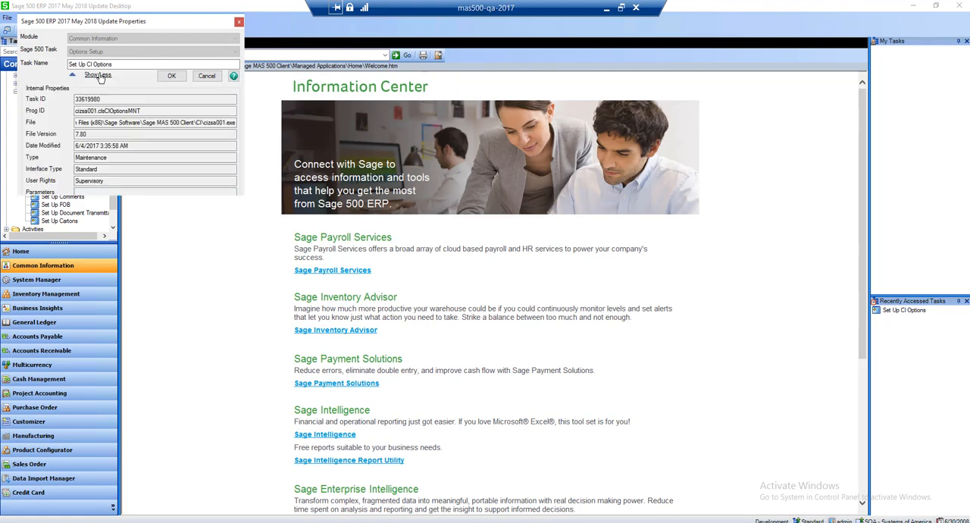
left_click(207, 77)
Enable Show In Tray and Use Large Icons for the desktop
left_click(179, 18)
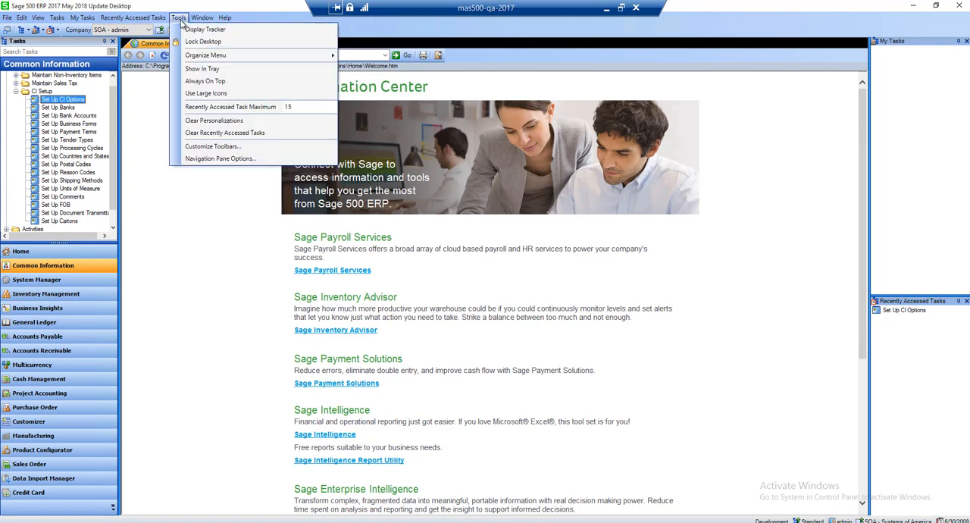
mouse_move(222, 56)
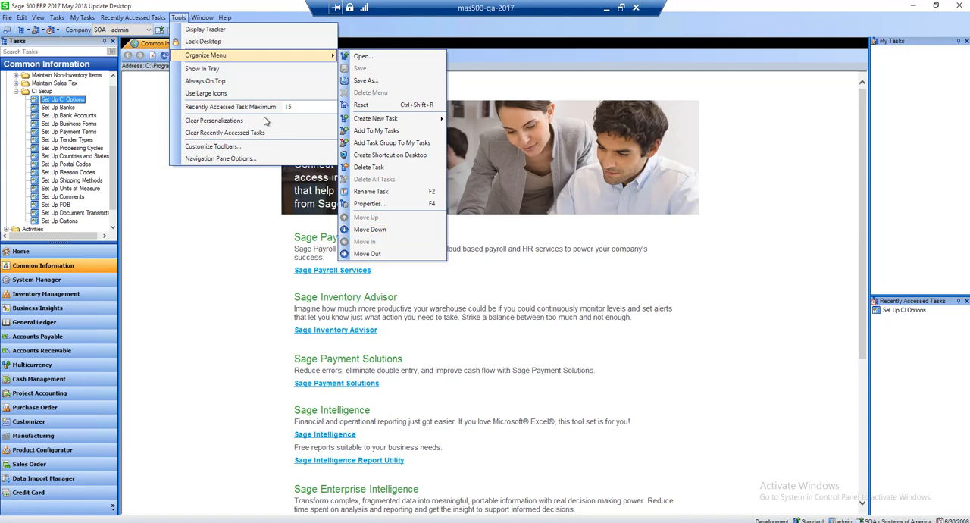
left_click(234, 69)
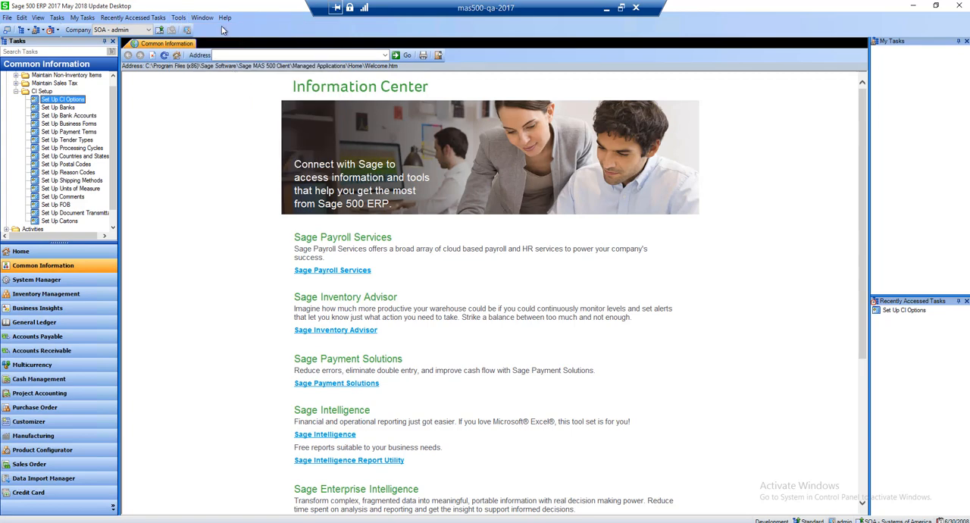
left_click(178, 18)
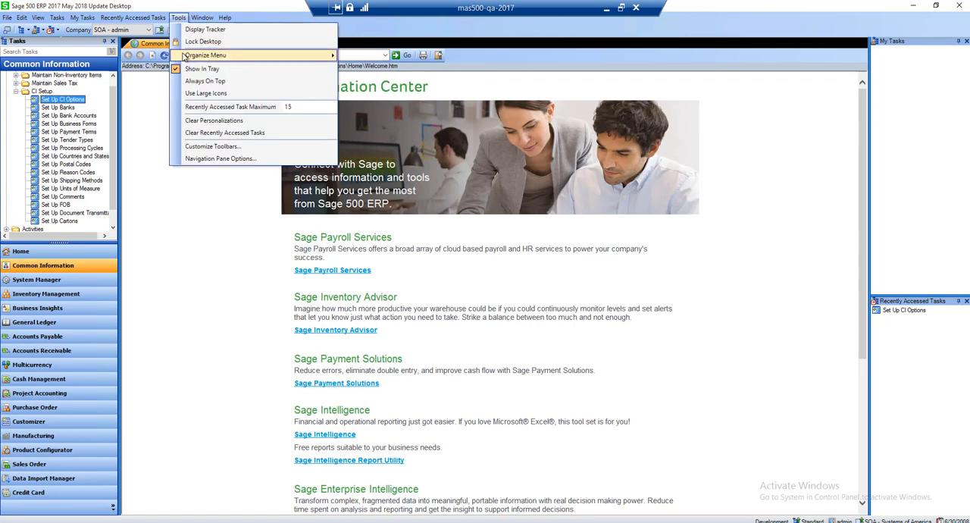
mouse_move(183, 57)
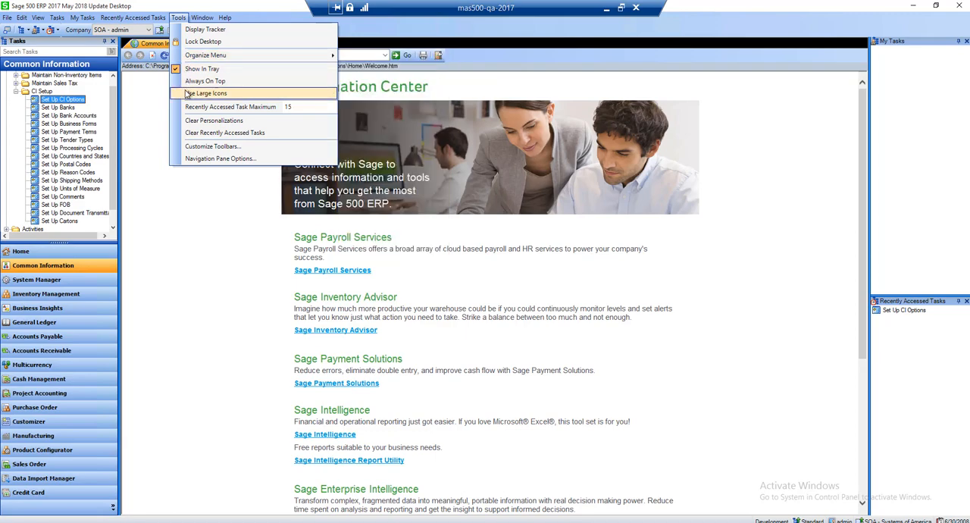
left_click(187, 93)
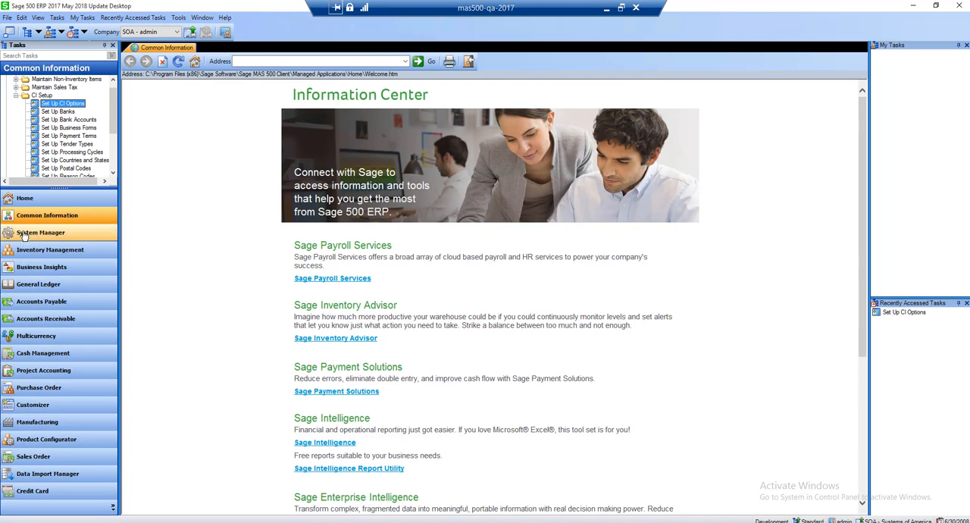
Clear the desktop personalizations, cancelling the save of the task menu and declining to save the My Tasks menu
left_click(178, 17)
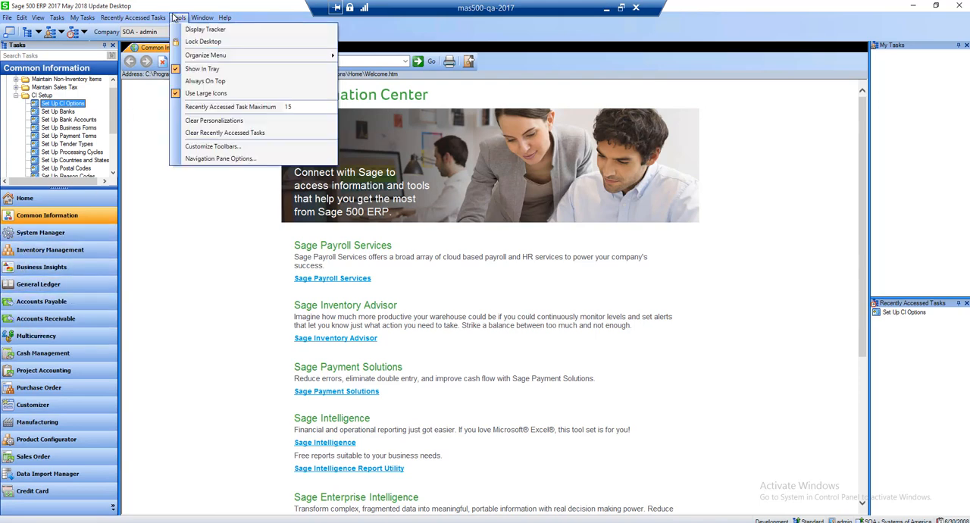
left_click(203, 121)
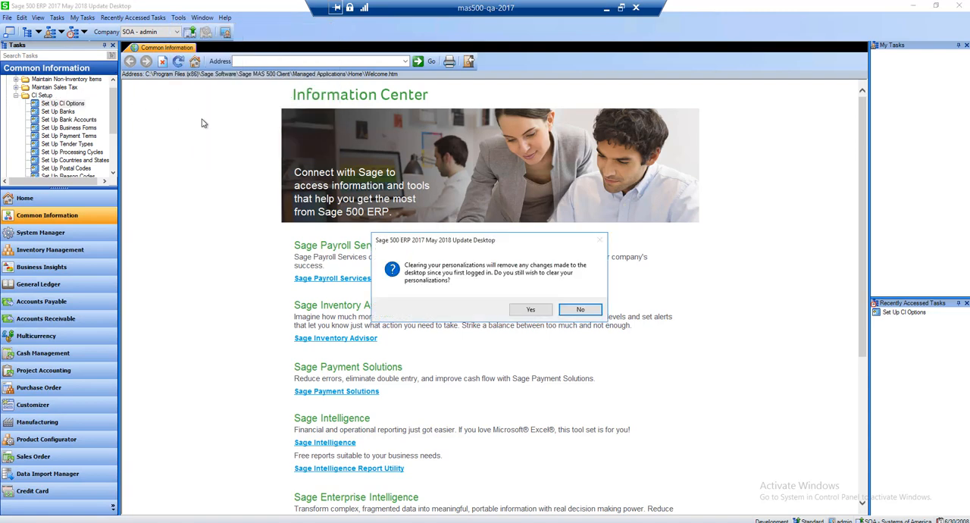
left_click(530, 316)
left_click(502, 309)
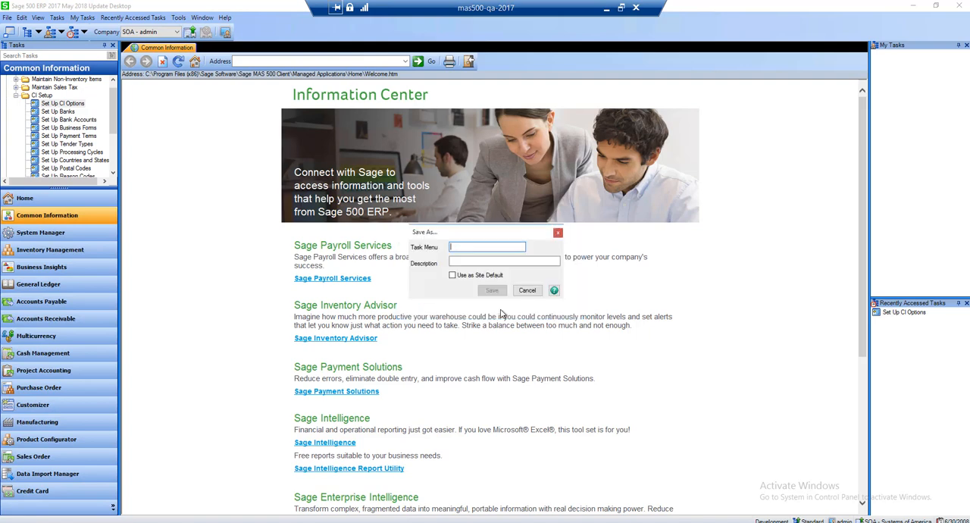
left_click(526, 290)
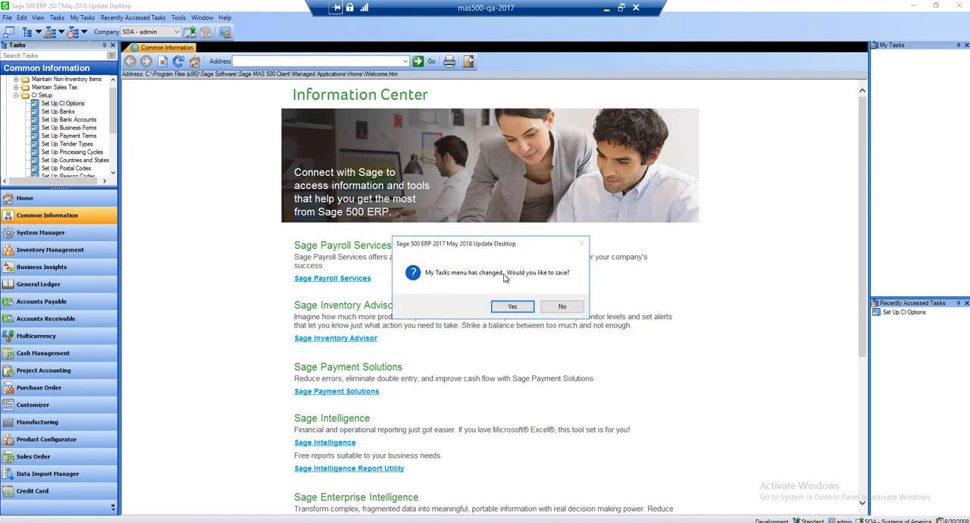
left_click(553, 307)
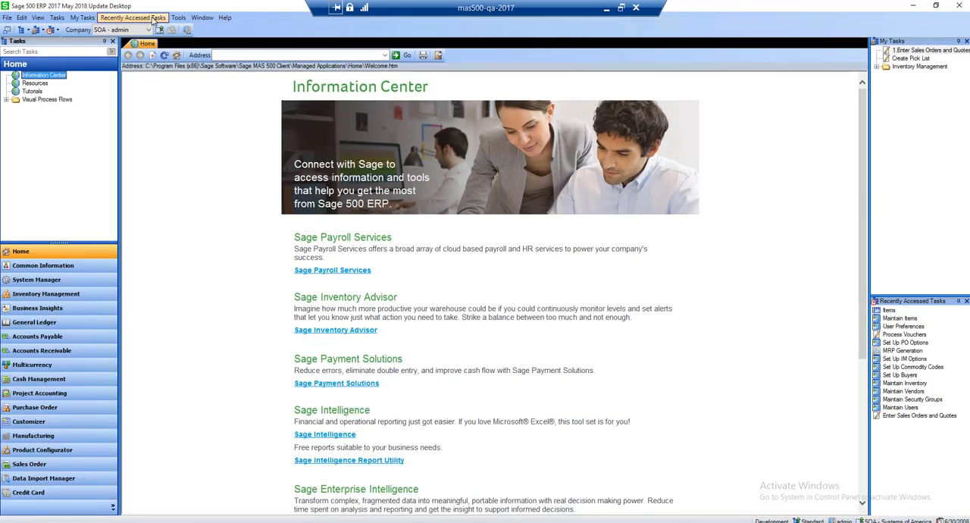
Clear the recently accessed tasks and delete Inventory Management, Create Pick List and Enter Sales Orders and Quotes from My Tasks
left_click(177, 18)
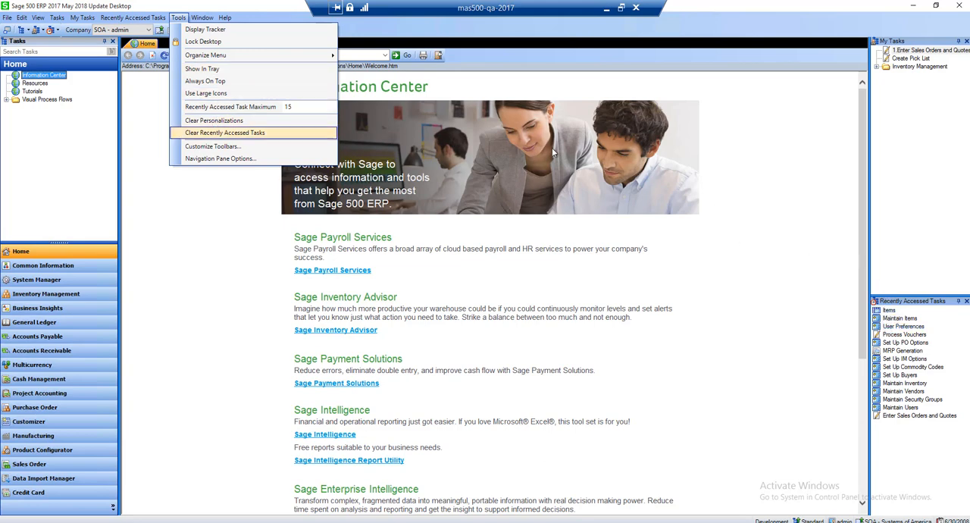
left_click(212, 134)
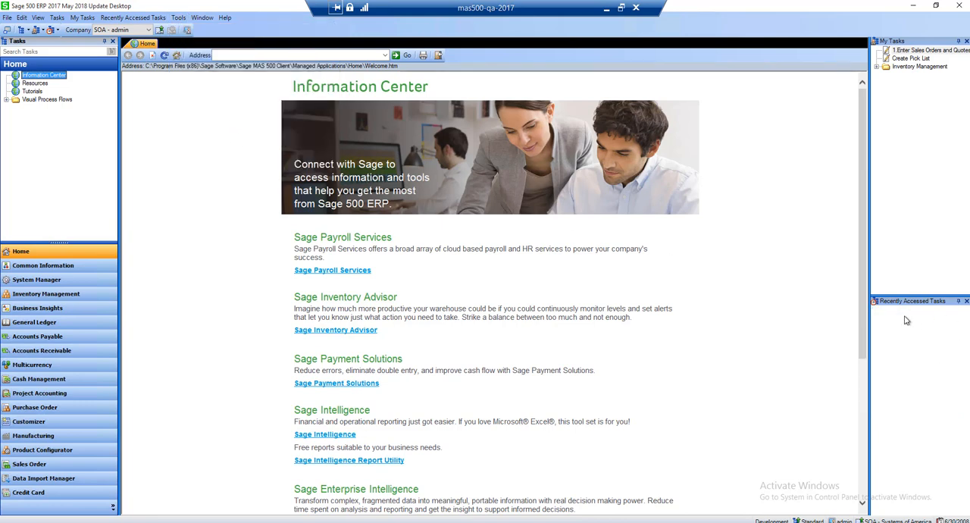
right_click(897, 68)
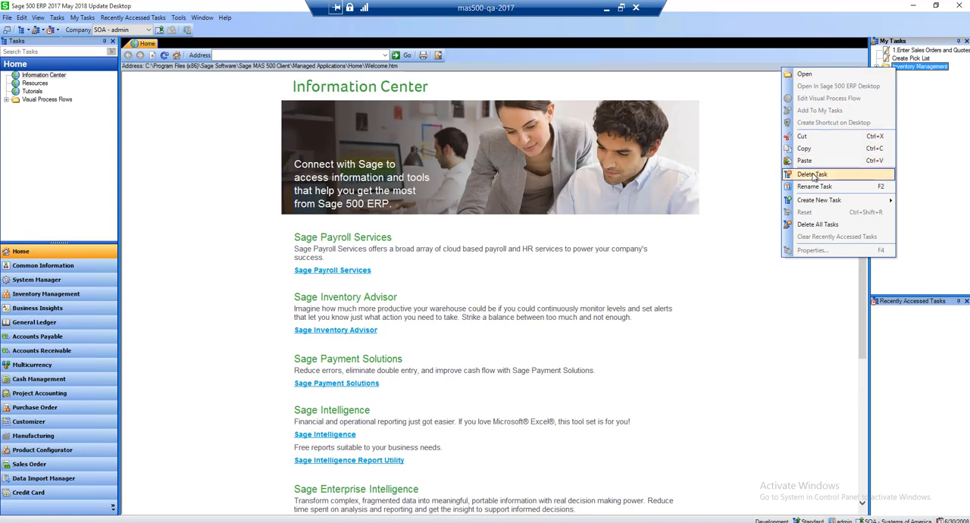
left_click(814, 174)
right_click(906, 59)
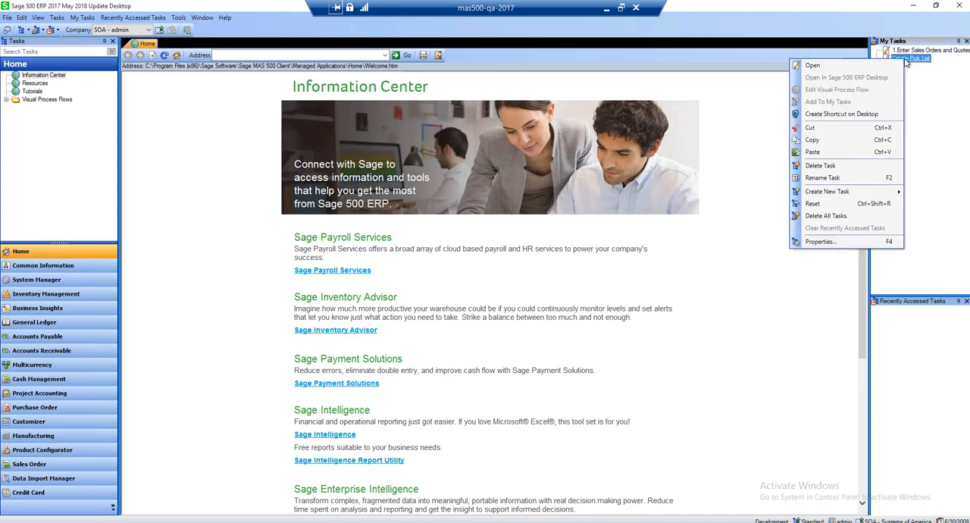
left_click(832, 165)
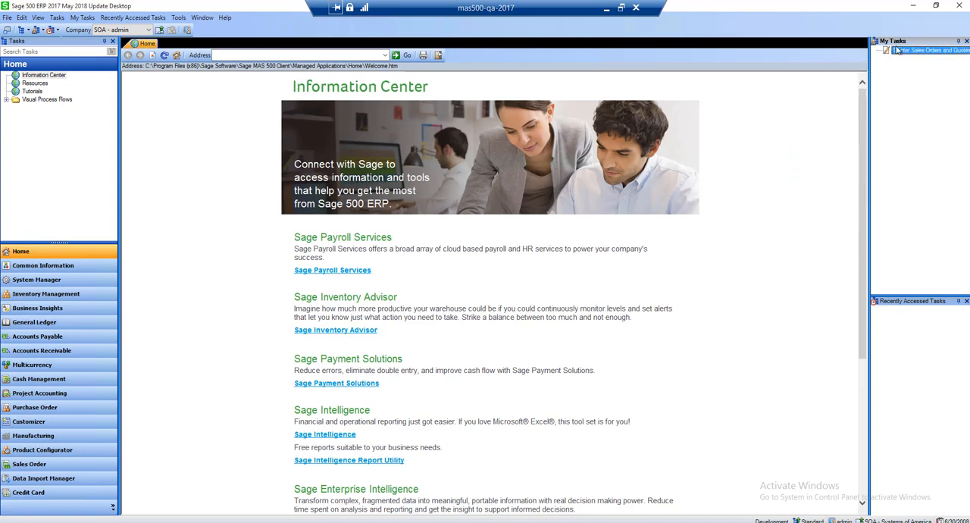
right_click(897, 51)
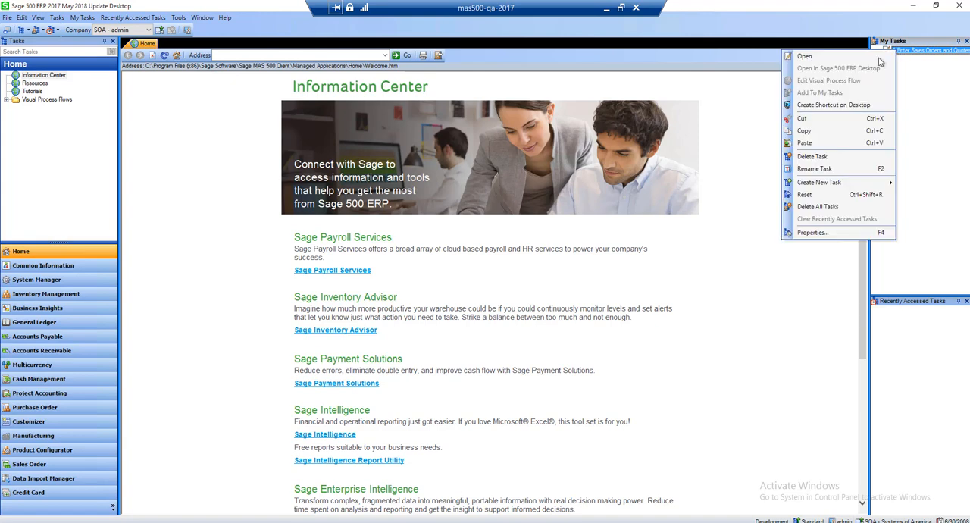
left_click(803, 145)
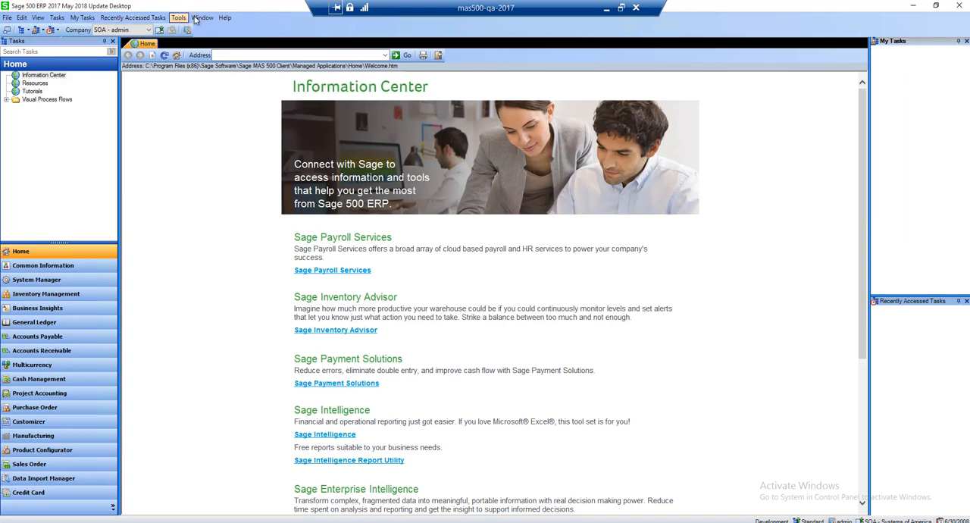
Look over the Window and Help commands and view the About Sage 500 ERP 2017 May 2018 Update information
left_click(201, 18)
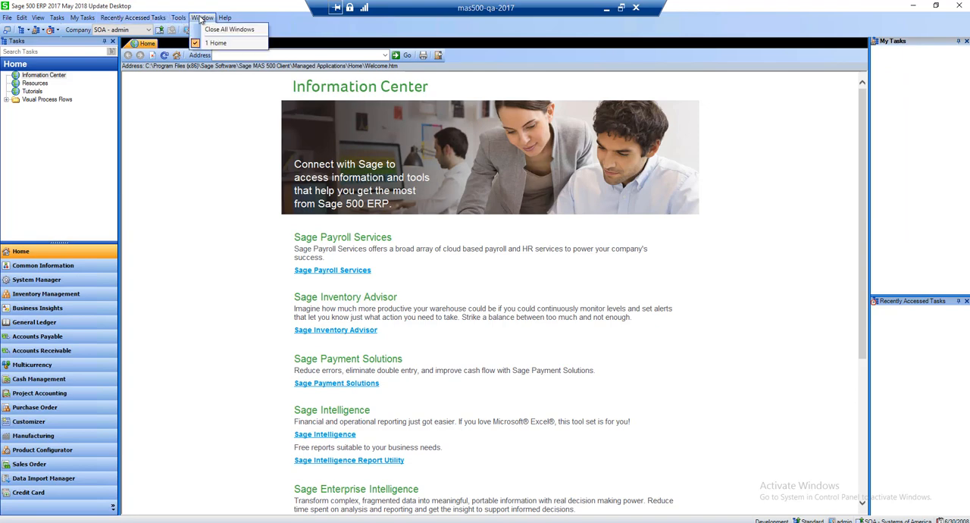
mouse_move(221, 20)
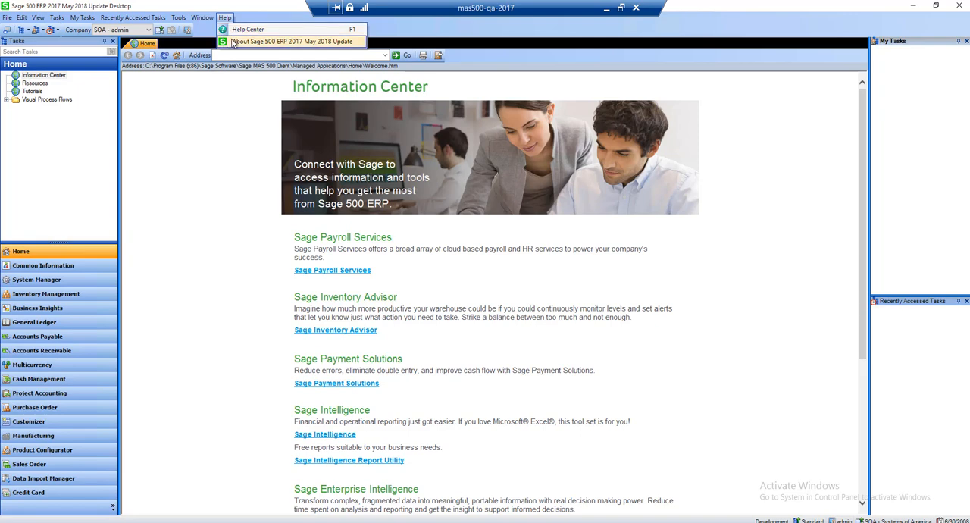
left_click(234, 43)
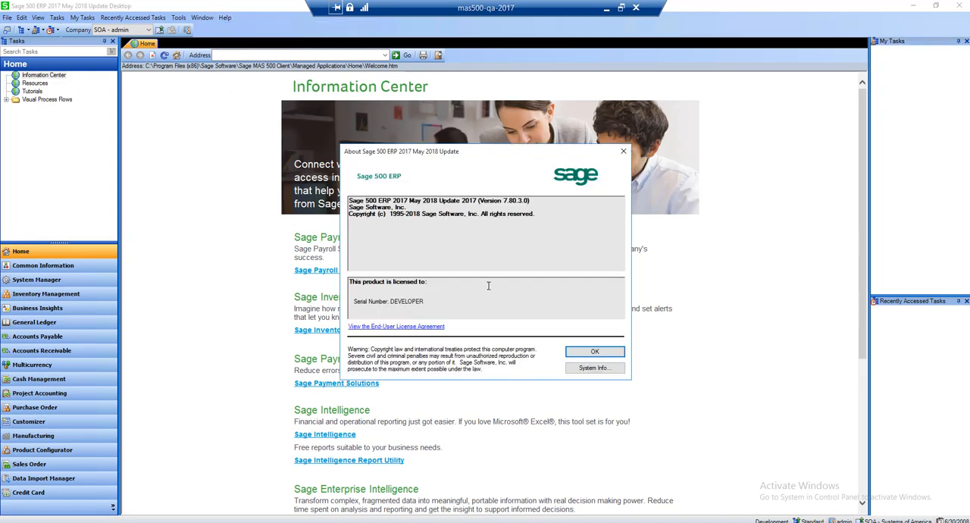
left_click(623, 151)
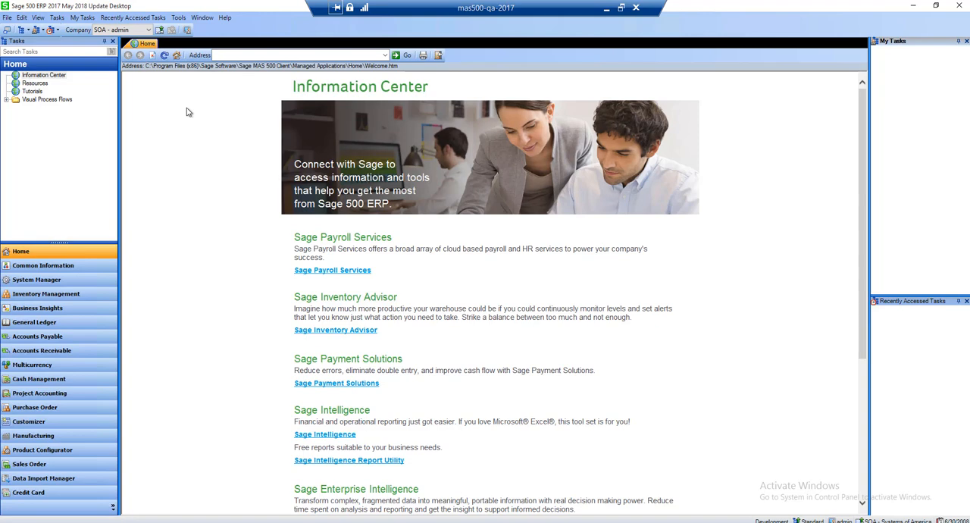
Unlock the desktop layout and move the My Tasks pane into the central area as a tab beside Home, returning to Home
left_click(178, 17)
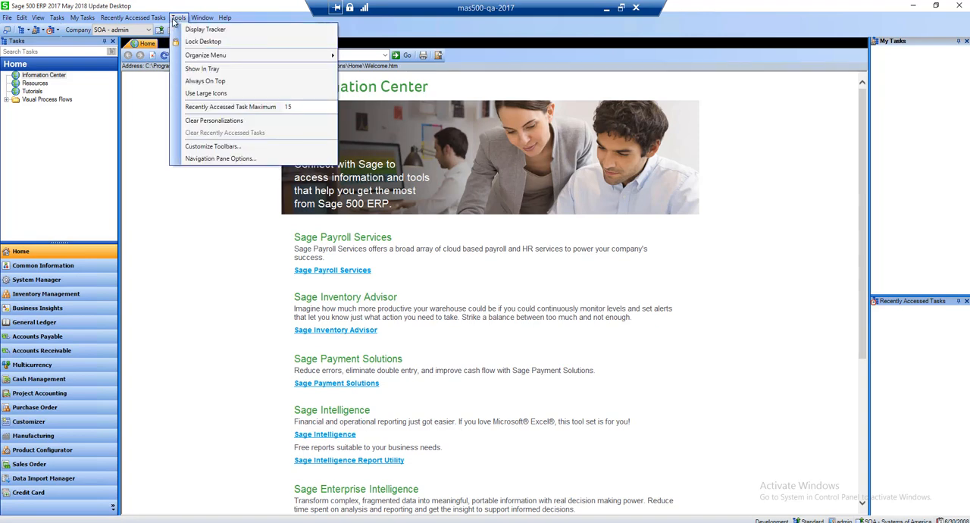
left_click(186, 42)
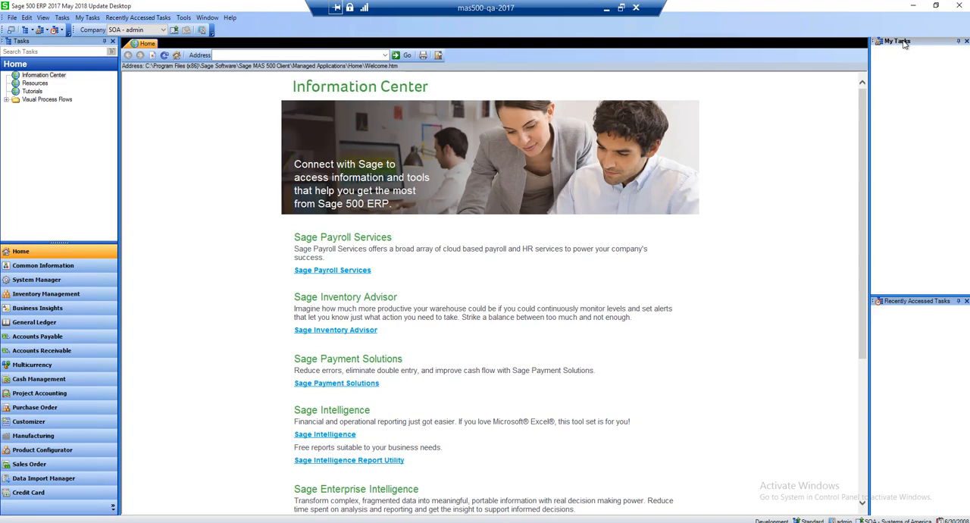
left_click_drag(903, 43, 494, 277)
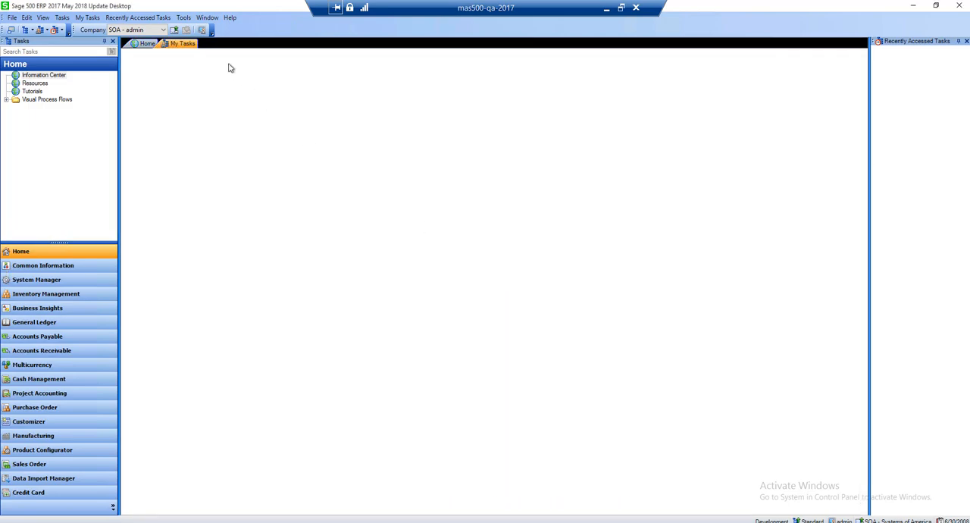
left_click(147, 44)
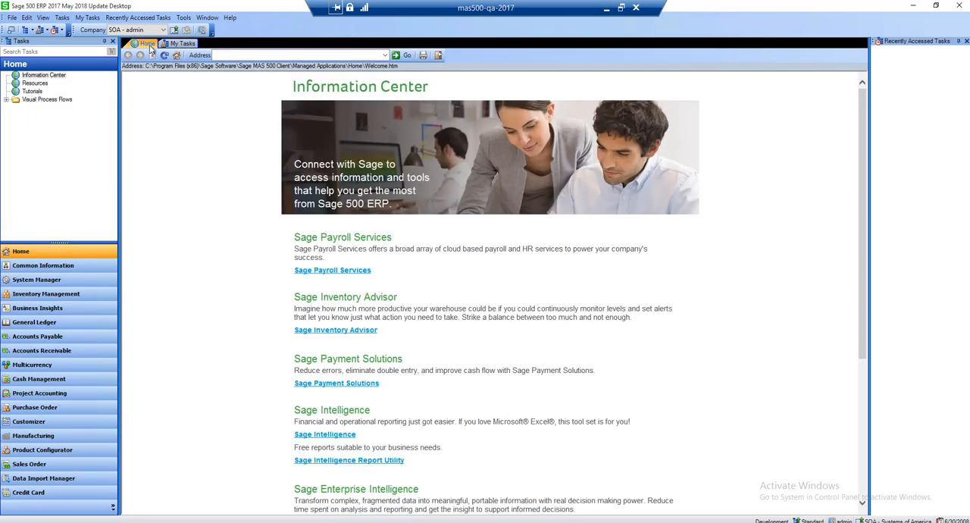
Move the Recently Accessed Tasks pane into the central area as a tab beside My Tasks, and switch through the tabs, ending on My Tasks
left_click(174, 45)
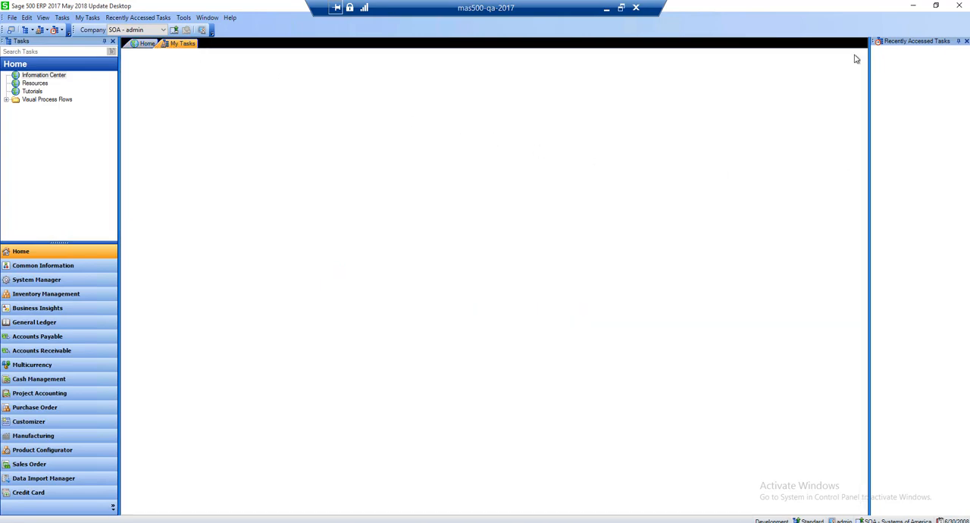
left_click(147, 43)
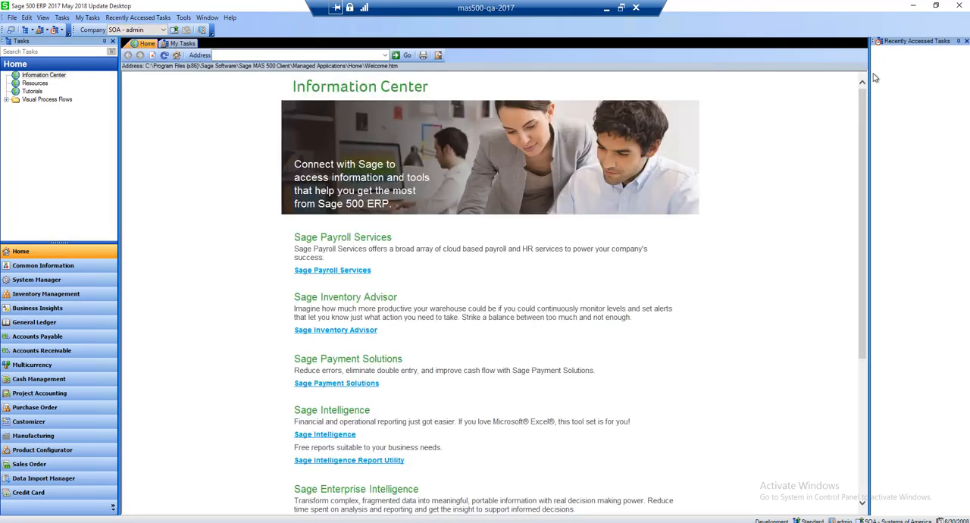
left_click_drag(931, 47, 543, 277)
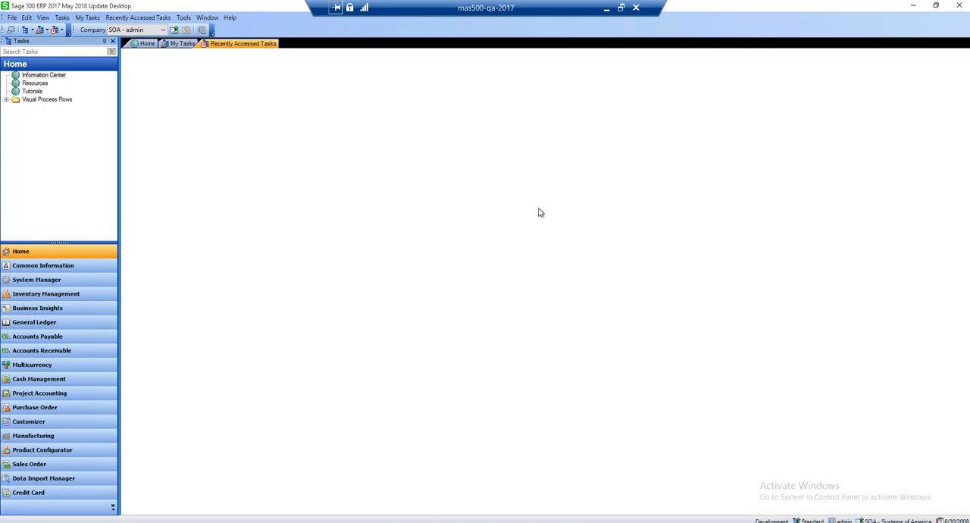
left_click(147, 44)
left_click(179, 44)
left_click(224, 44)
left_click(139, 44)
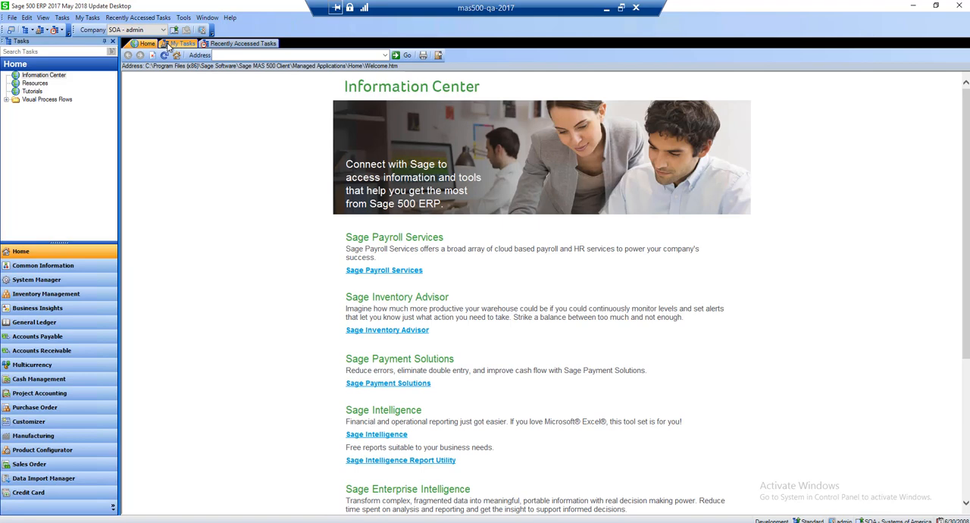
left_click(168, 45)
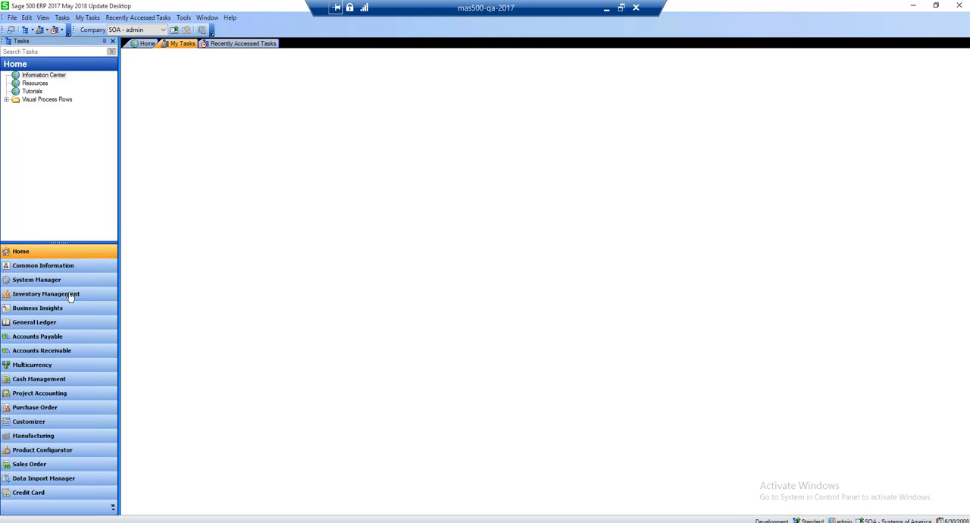
Add Enter Sales Orders and Quotes and Print / Acknowledge Sales Orders from the Sales Order activities to My Tasks
left_click(30, 464)
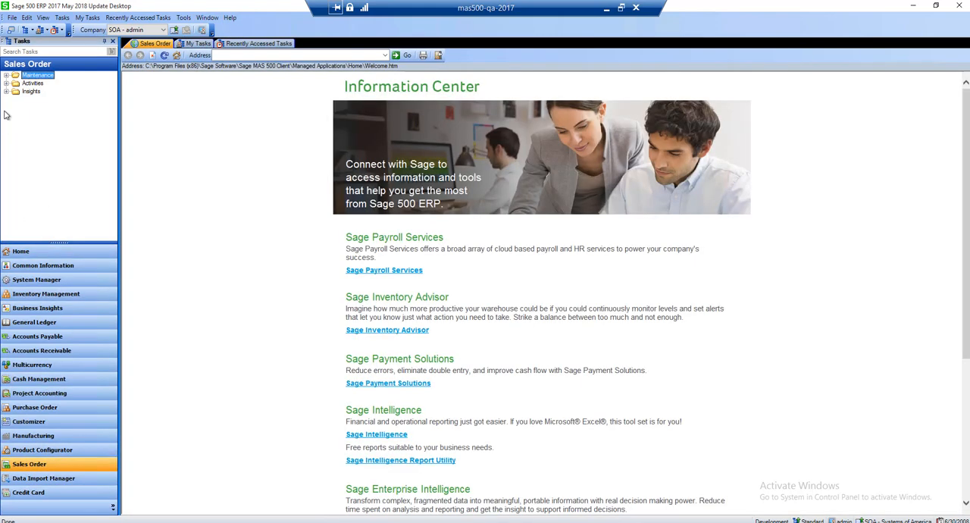
left_click(7, 83)
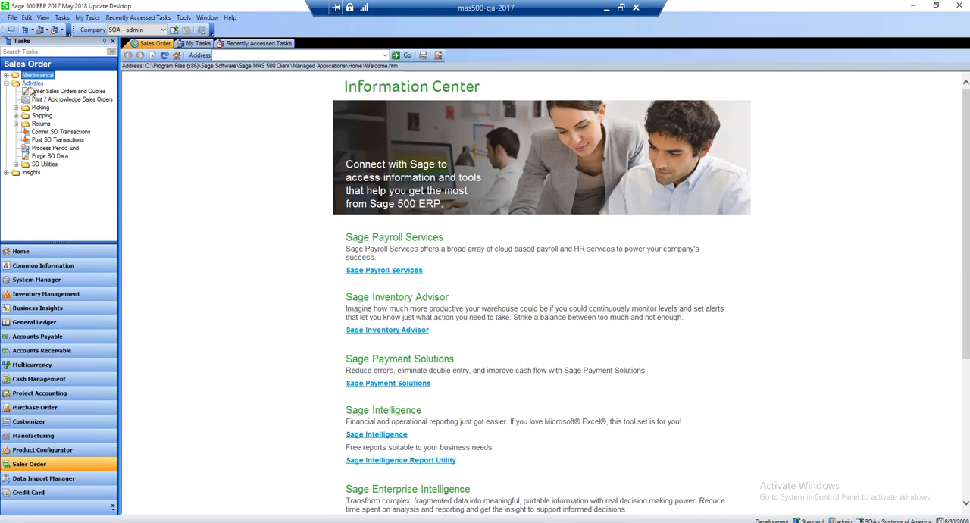
left_click(34, 92)
right_click(34, 92)
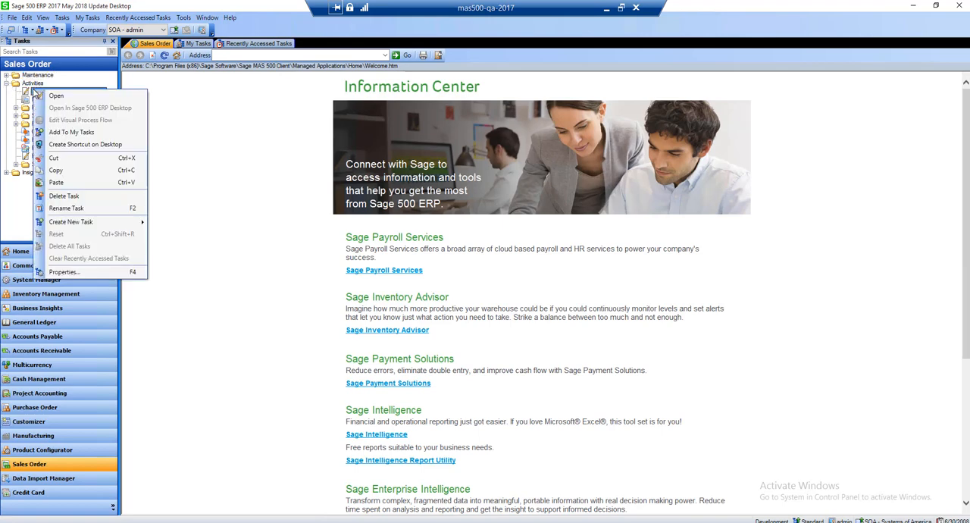
left_click(68, 132)
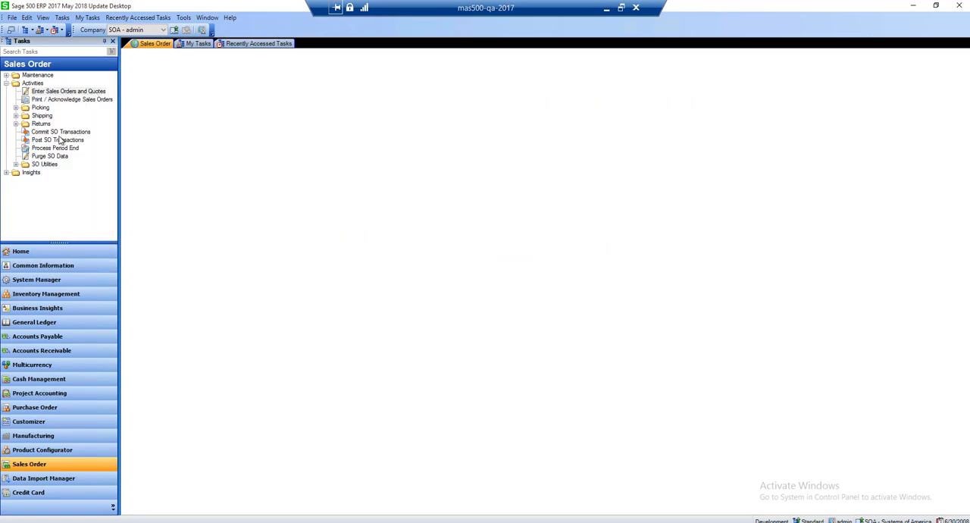
left_click(34, 101)
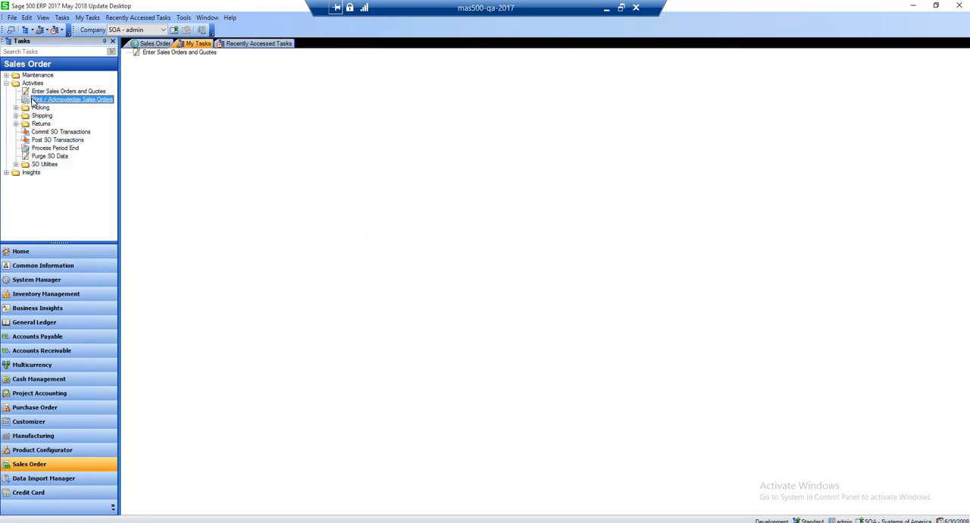
right_click(34, 103)
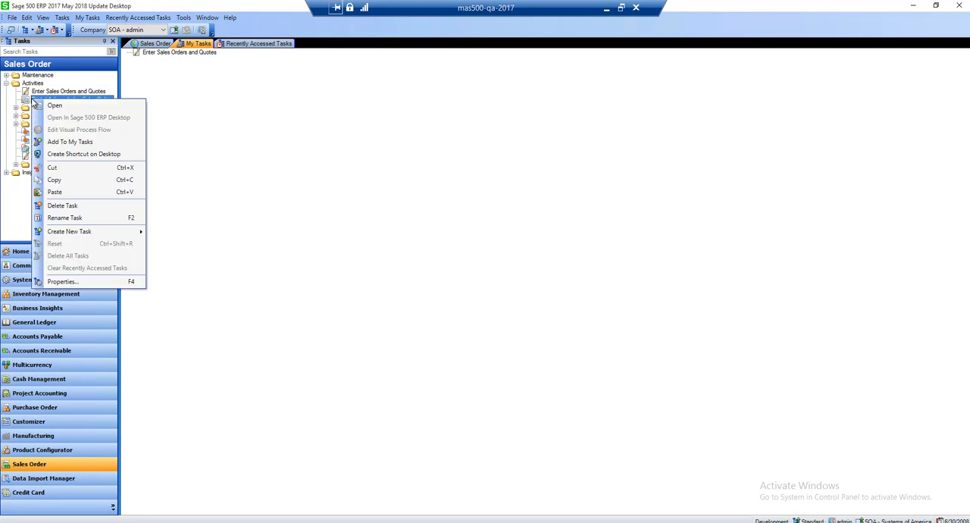
left_click(60, 142)
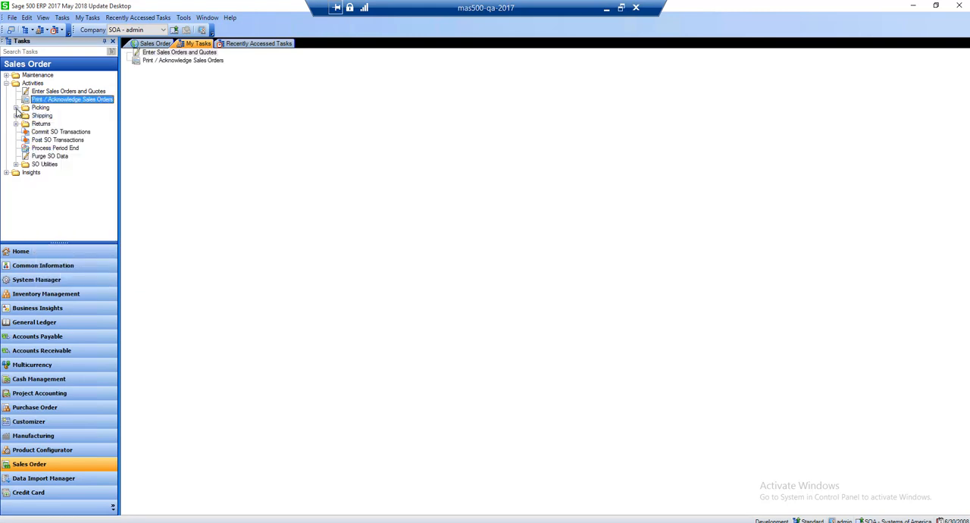
Add Create Pick List from Picking and Generate Shipments from Shipping to My Tasks, and look at the Sales Order page before returning to My Tasks
left_click(16, 107)
left_click(47, 116)
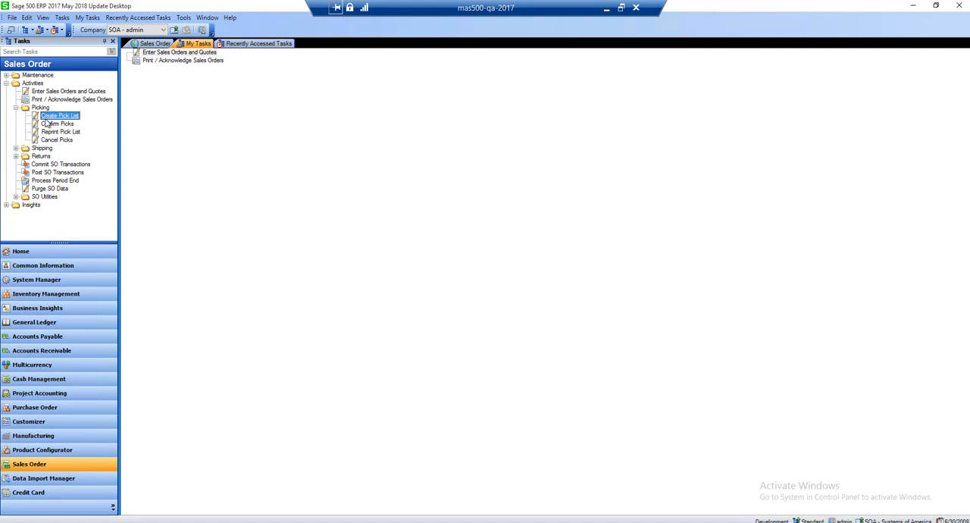
right_click(45, 119)
left_click(55, 159)
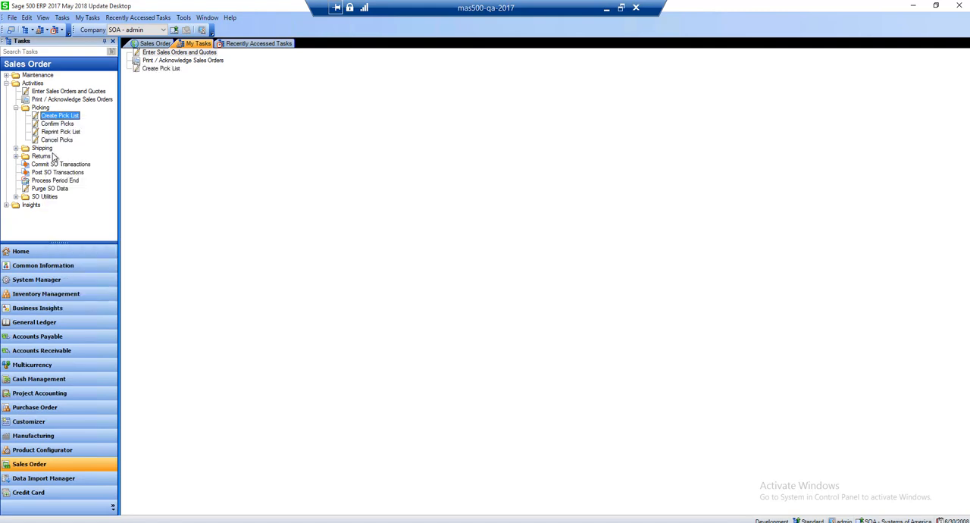
left_click(16, 148)
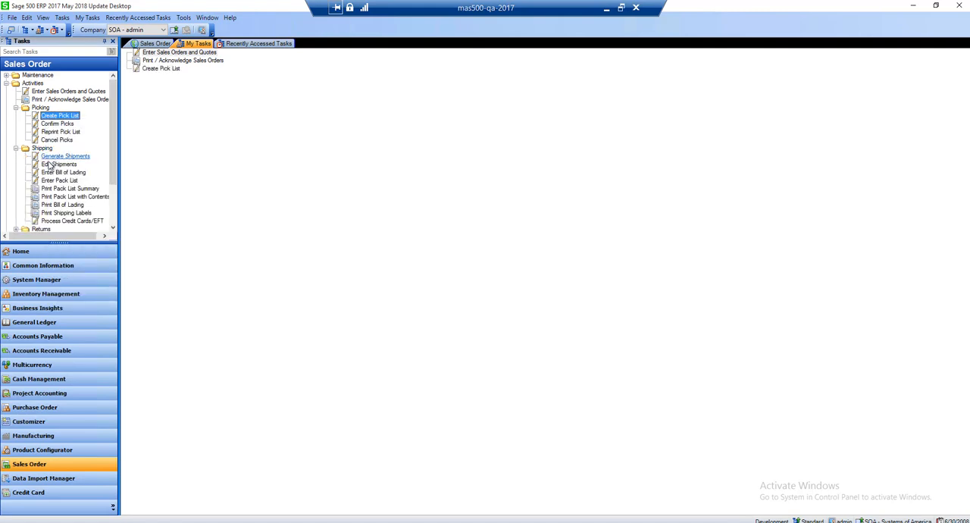
right_click(50, 157)
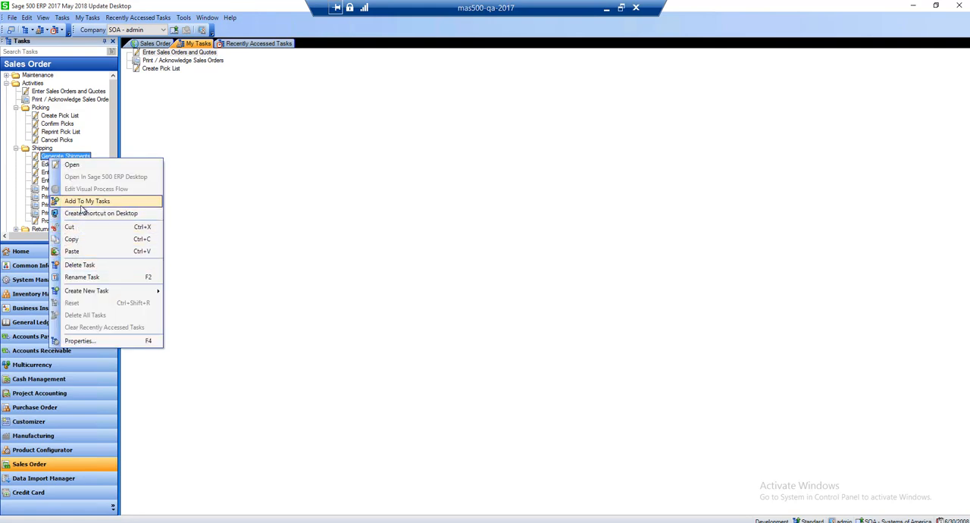
left_click(85, 200)
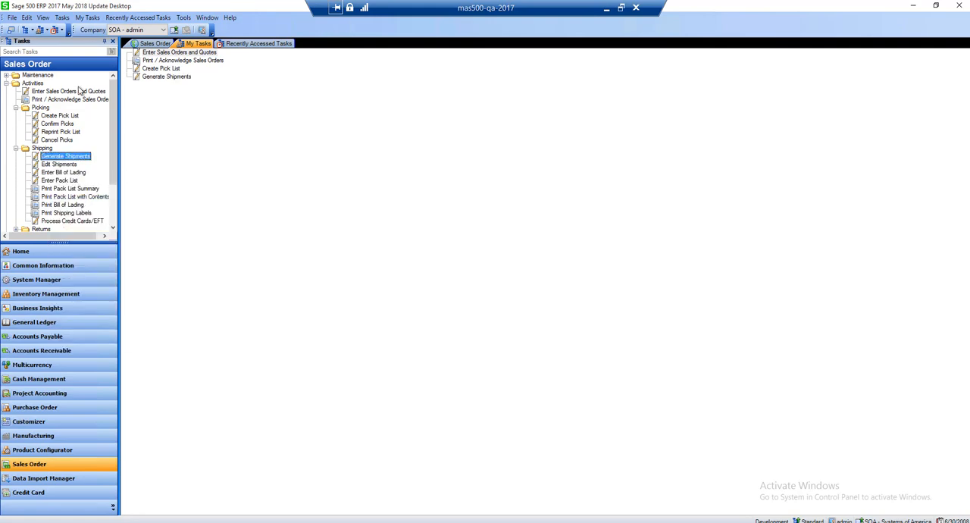
left_click(156, 44)
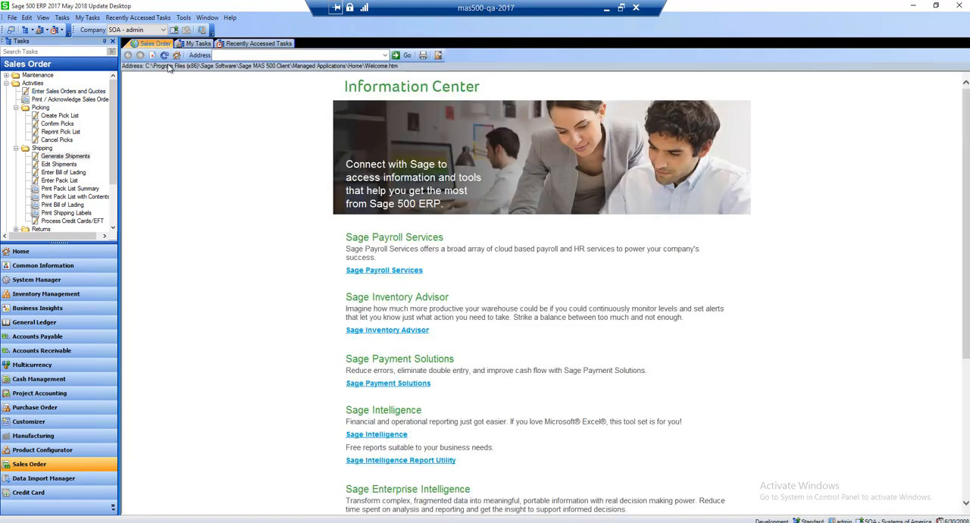
left_click(192, 44)
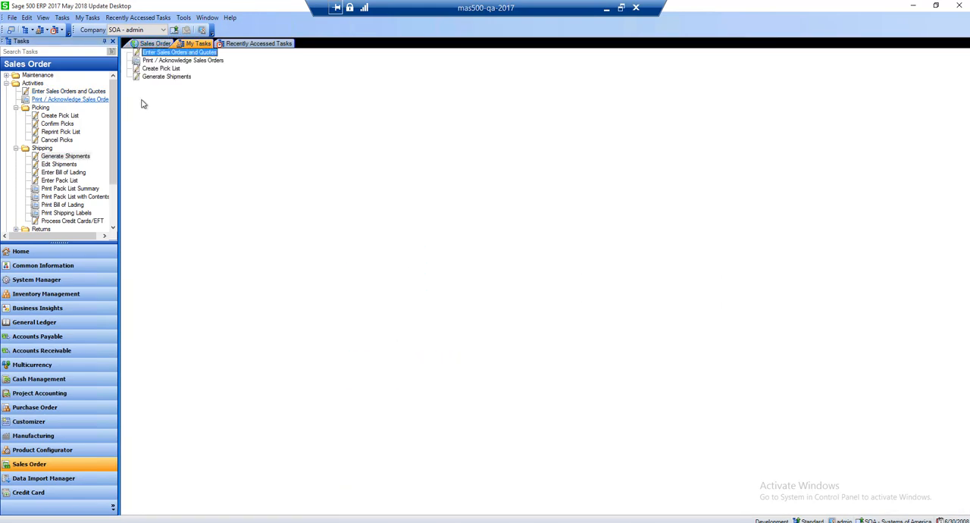
Rename the first task in My Tasks as "1. Enter Sales Orders and Quotes"
right_click(154, 53)
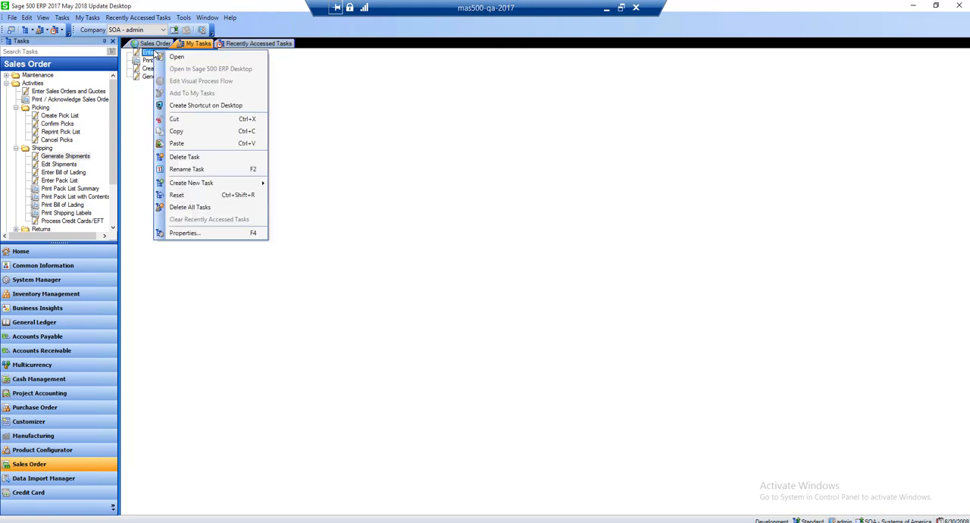
left_click(188, 169)
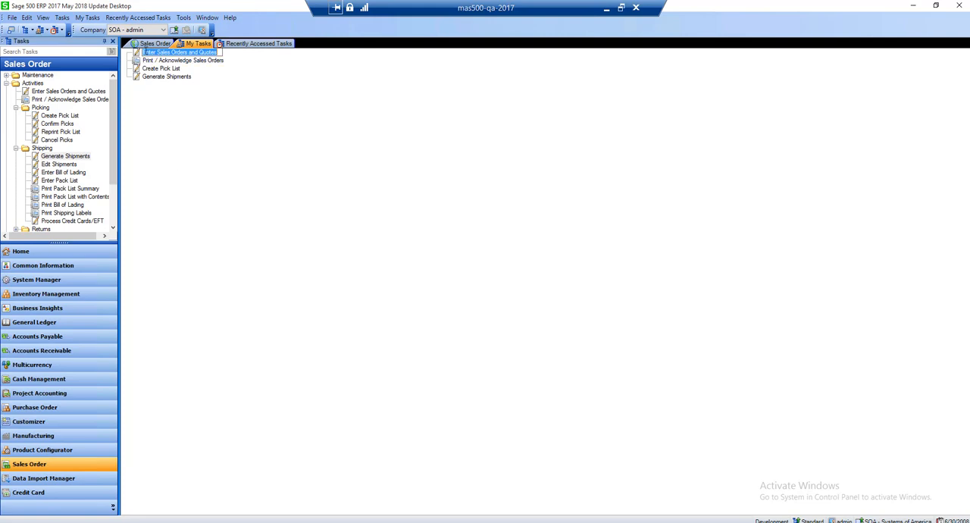
left_click(144, 51)
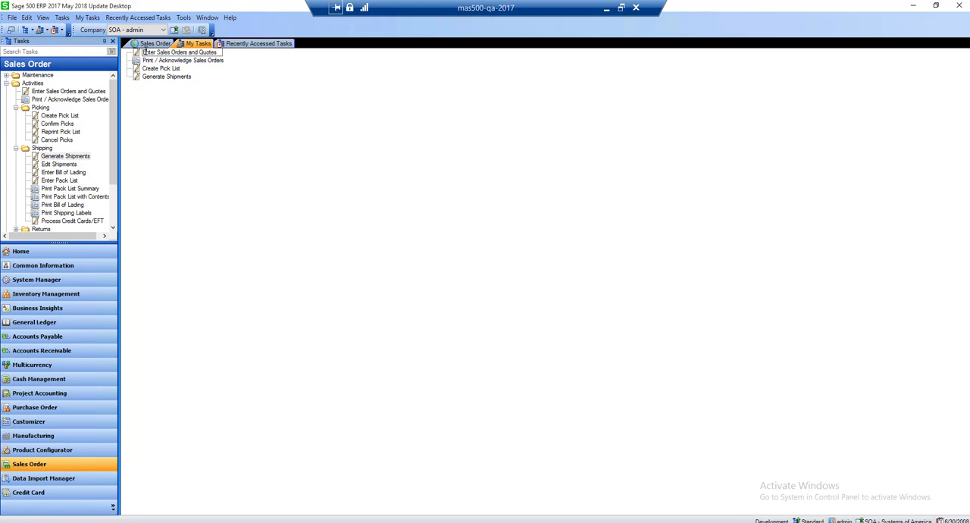
type("1.")
key("BackSpace")
key("BackSpace")
key("BackSpace")
type("1. E")
Rename the Print / Acknowledge Sales Orders task in My Tasks as "2. Print / Acknowledge Sales Orders"
left_click(179, 61)
right_click(178, 62)
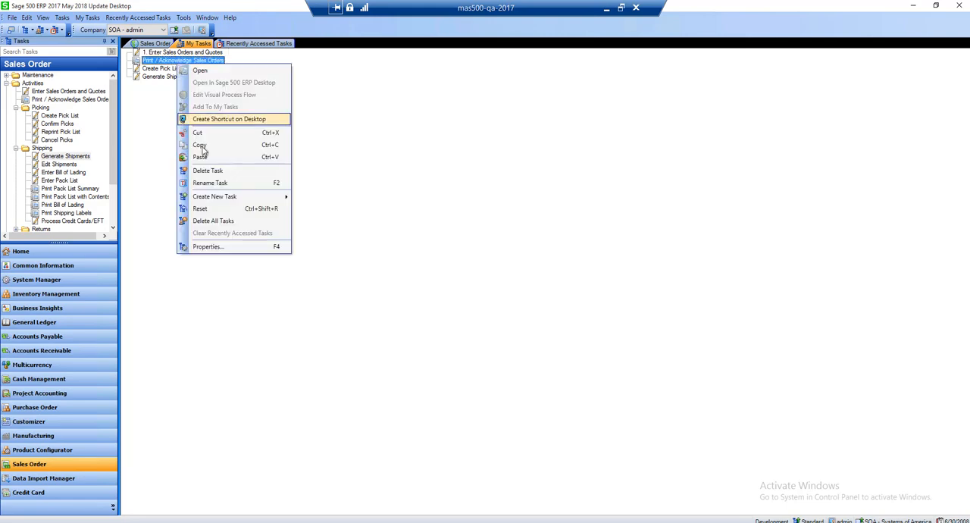
left_click(210, 183)
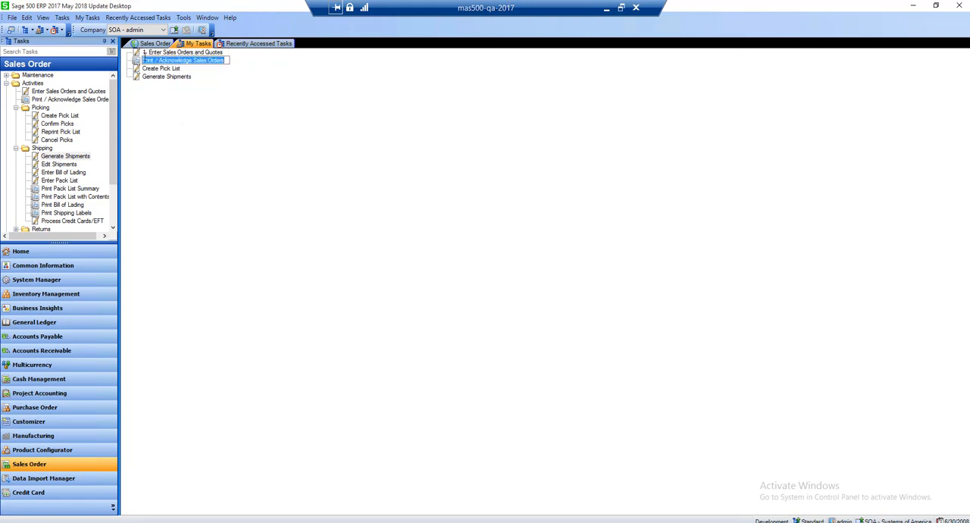
left_click(144, 57)
type("2.")
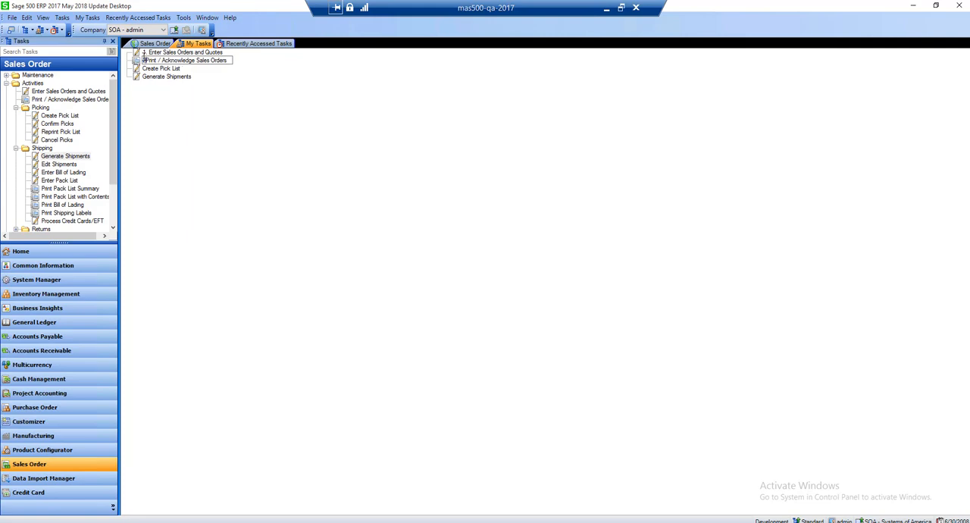
Rename the Create Pick List task in My Tasks as "3. Create Pick List"
left_click(150, 69)
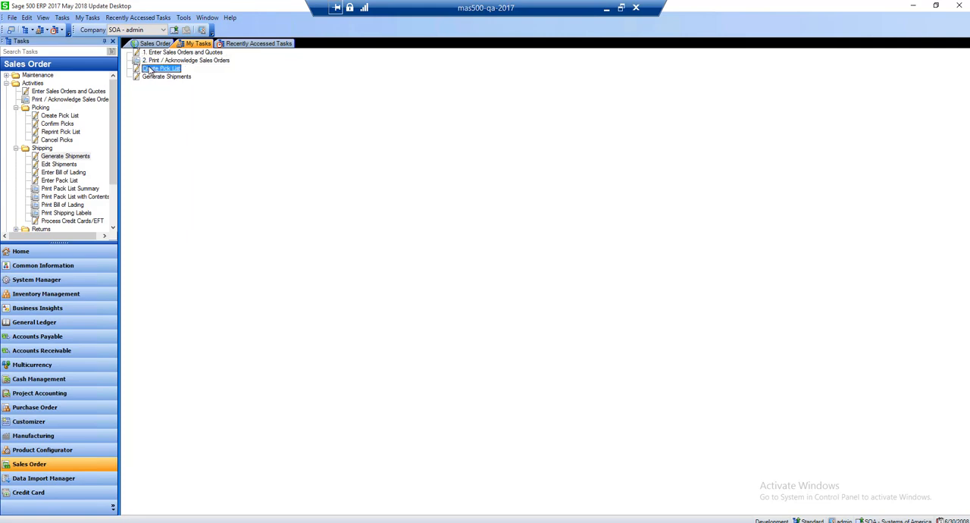
right_click(149, 68)
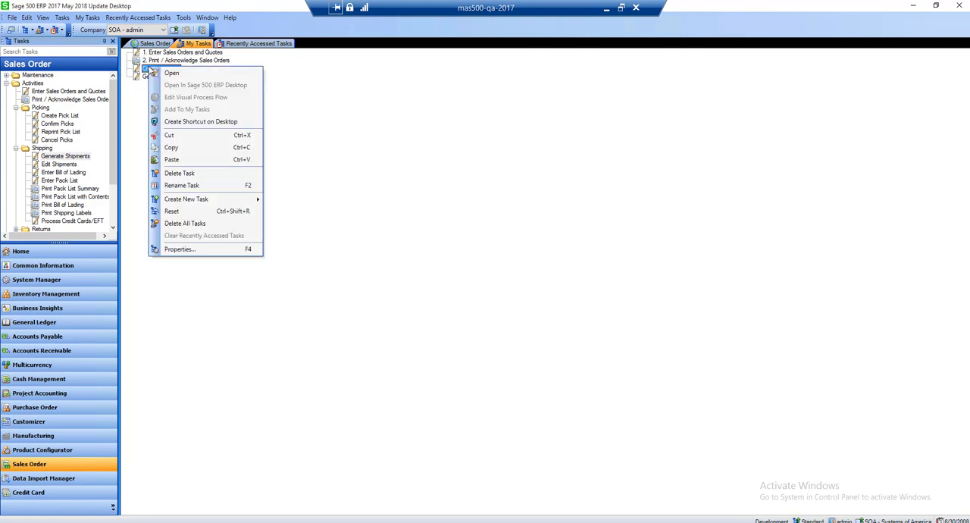
left_click(170, 185)
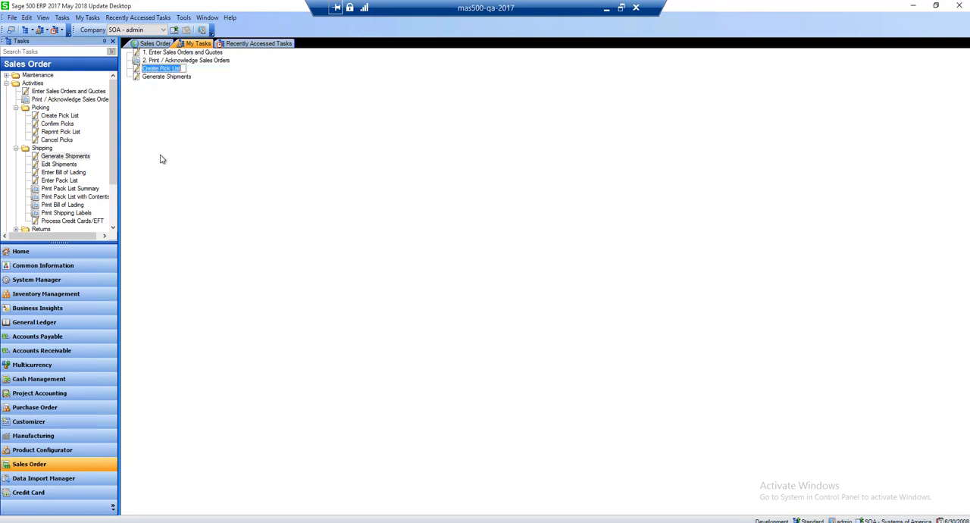
left_click(144, 68)
type("3.")
Rename the Generate Shipments task in My Tasks as "4. Generate Shipments"
left_click(150, 80)
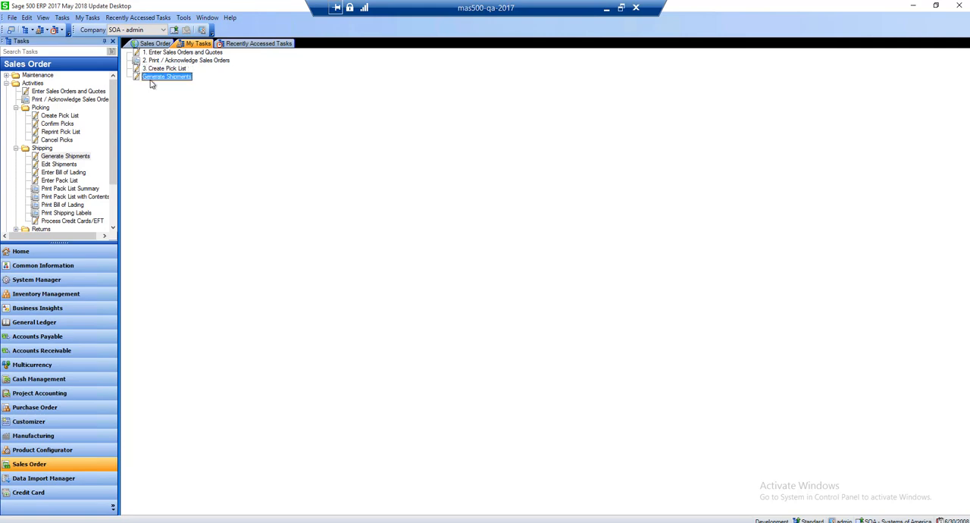
left_click(150, 80)
key("Home")
type("4.")
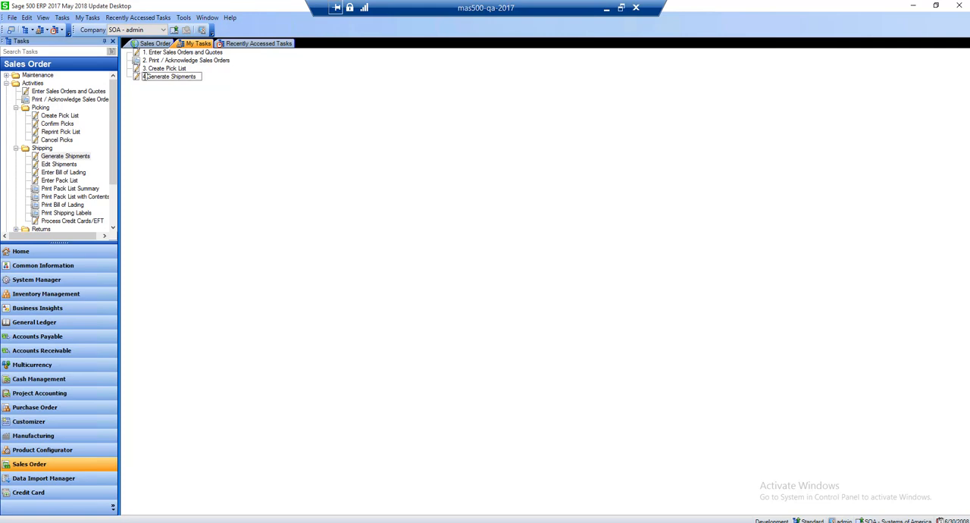
key("Return")
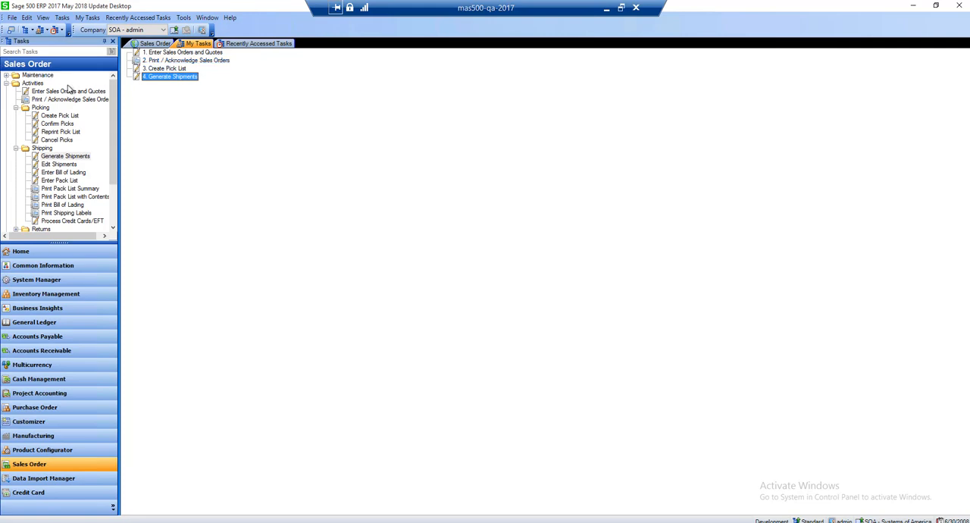
Check the Recently Accessed Tasks list, and open the sales orders and quotes entry form from My Tasks and close it again
left_click(225, 46)
left_click(193, 44)
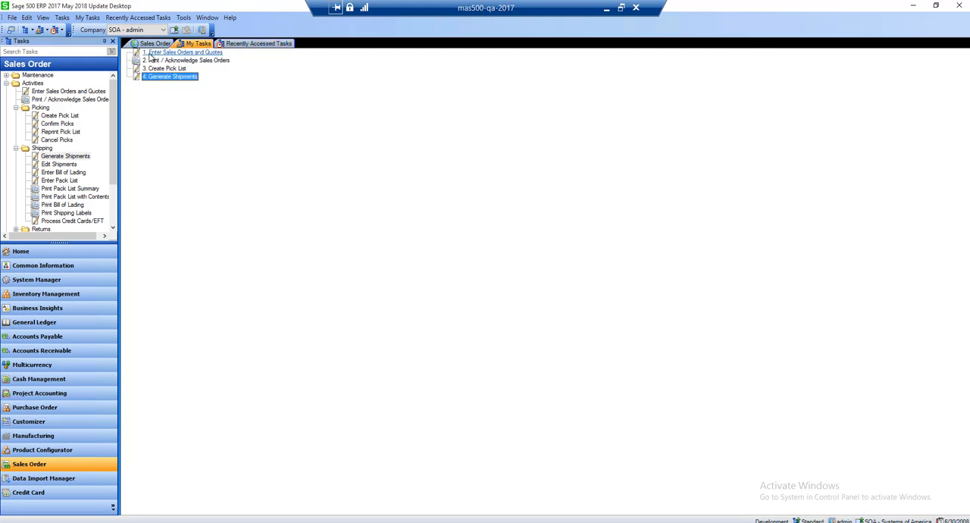
left_click(151, 53)
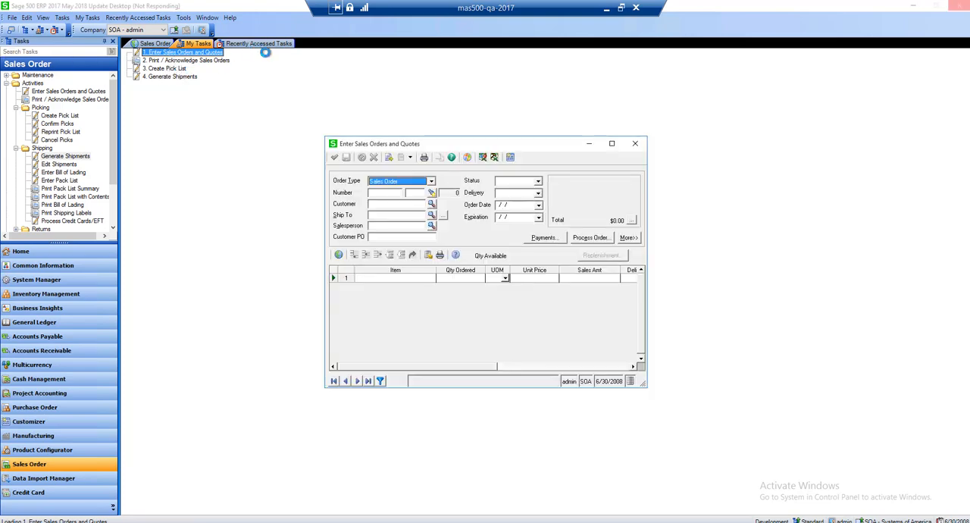
left_click(635, 143)
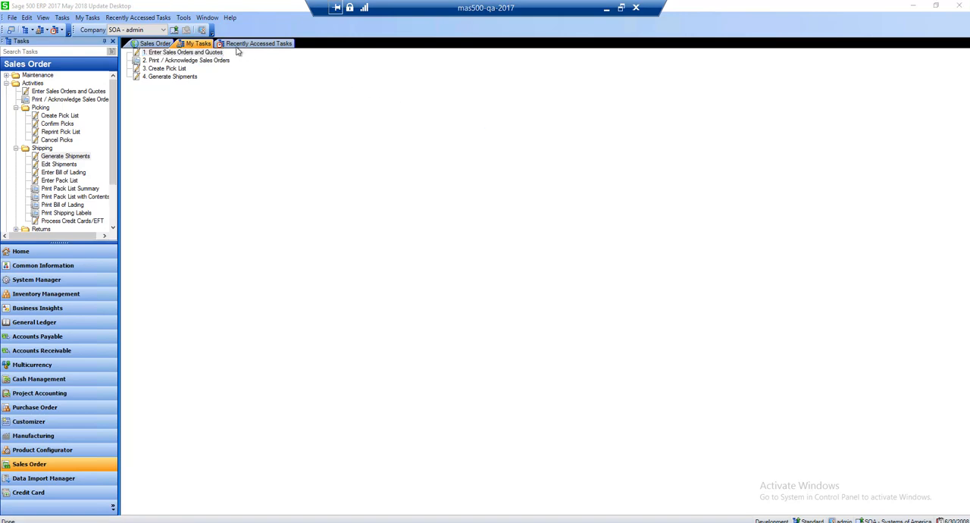
Review the Recently Accessed Tasks pane, the Sales Order page, and the My Tasks and Recently Accessed Tasks lists
left_click(236, 45)
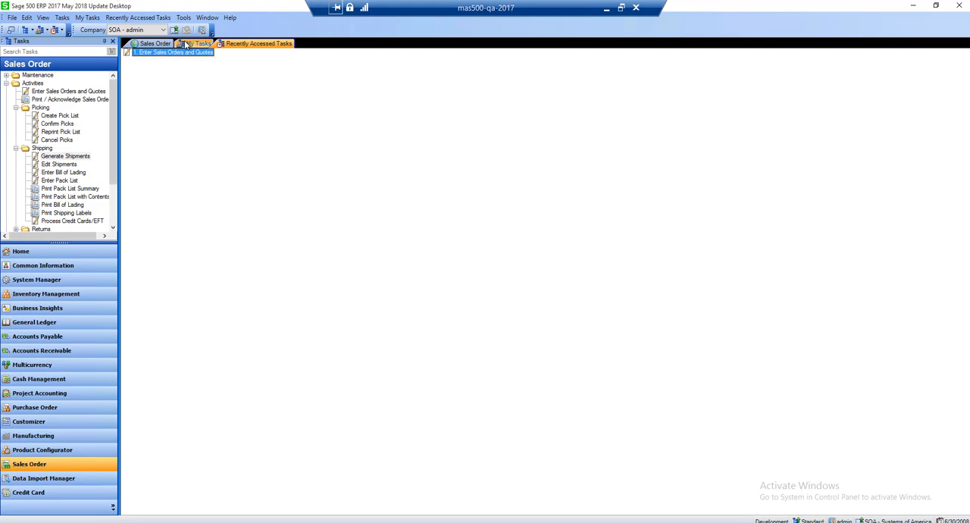
left_click(151, 44)
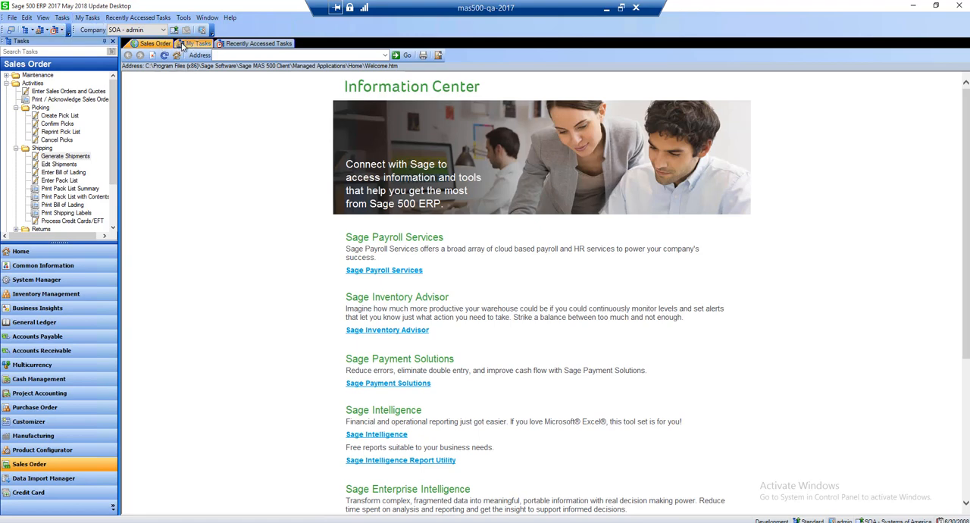
left_click(89, 18)
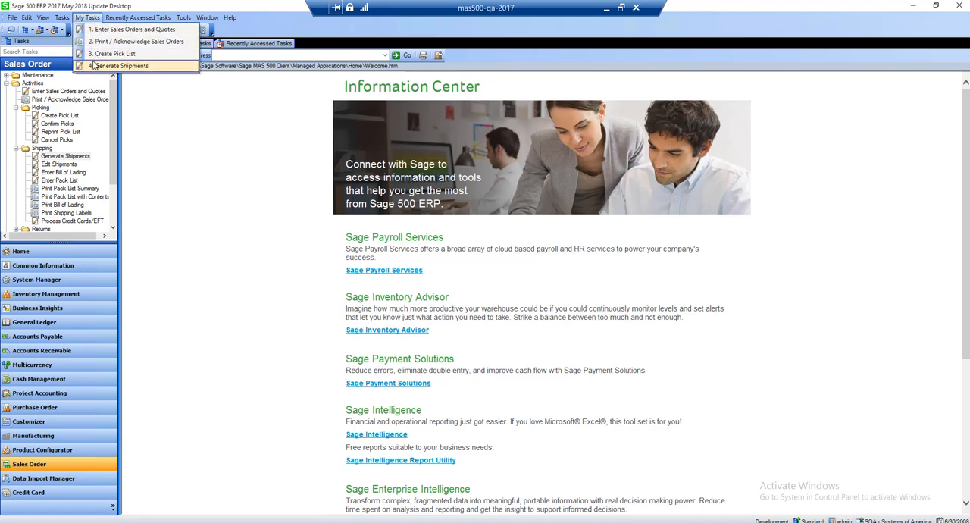
mouse_move(120, 20)
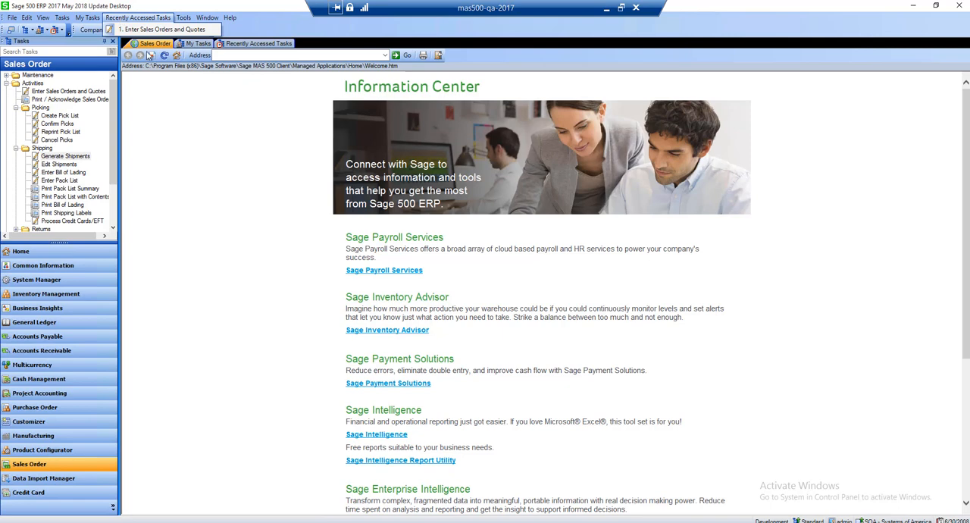
left_click(180, 72)
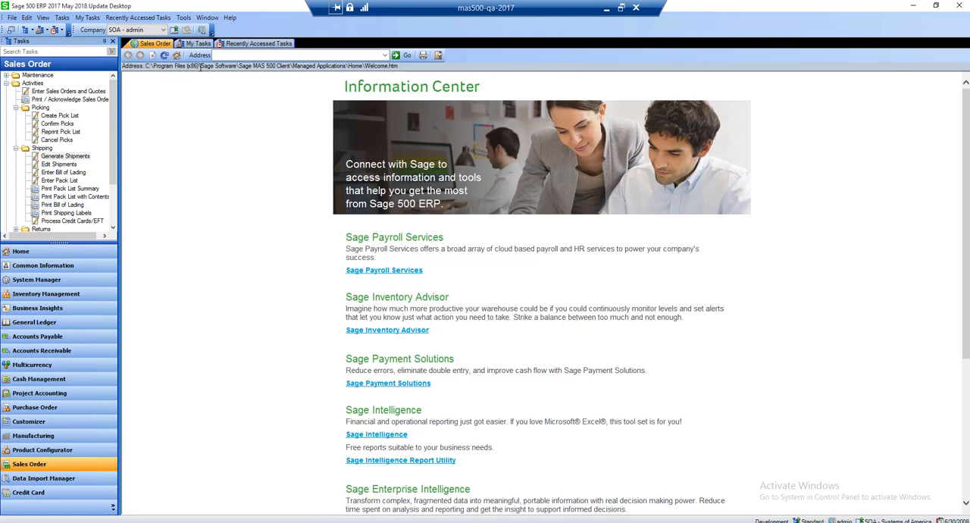
Collapse the Sales Order Activities folder, search the tasks for "maintain items", and clear the search text
left_click(38, 50)
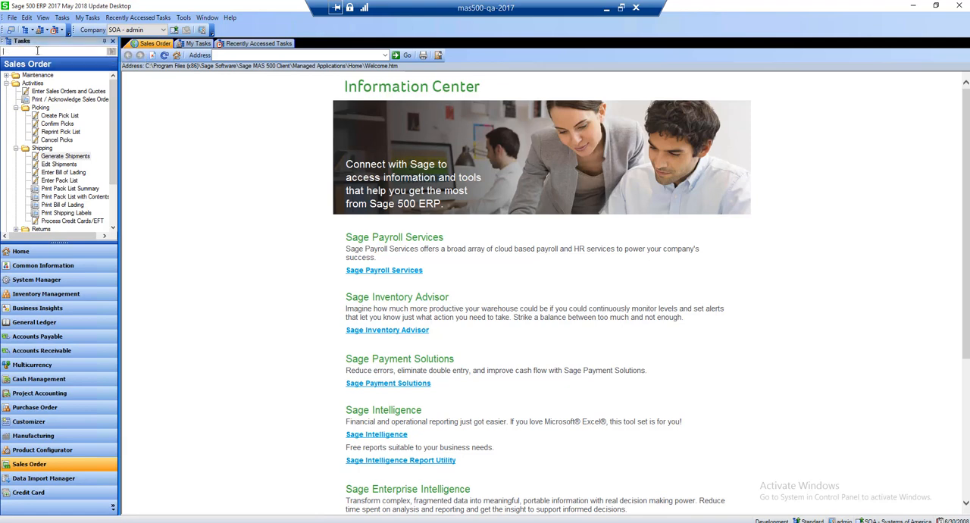
left_click(6, 84)
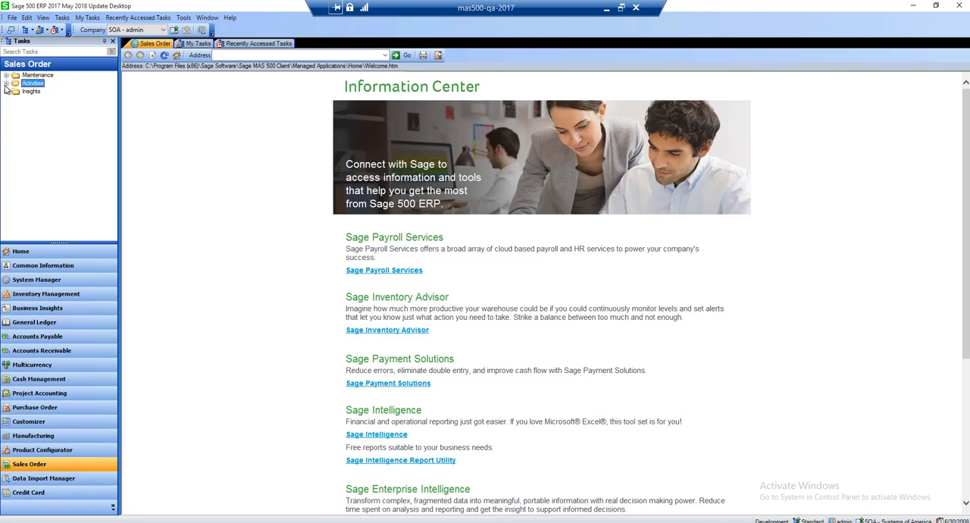
key("Up")
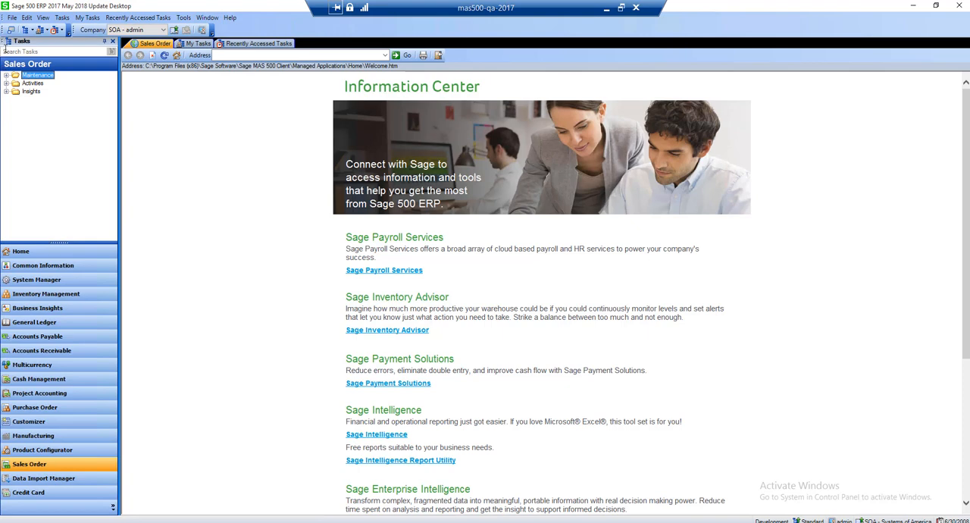
left_click(5, 50)
type("maint")
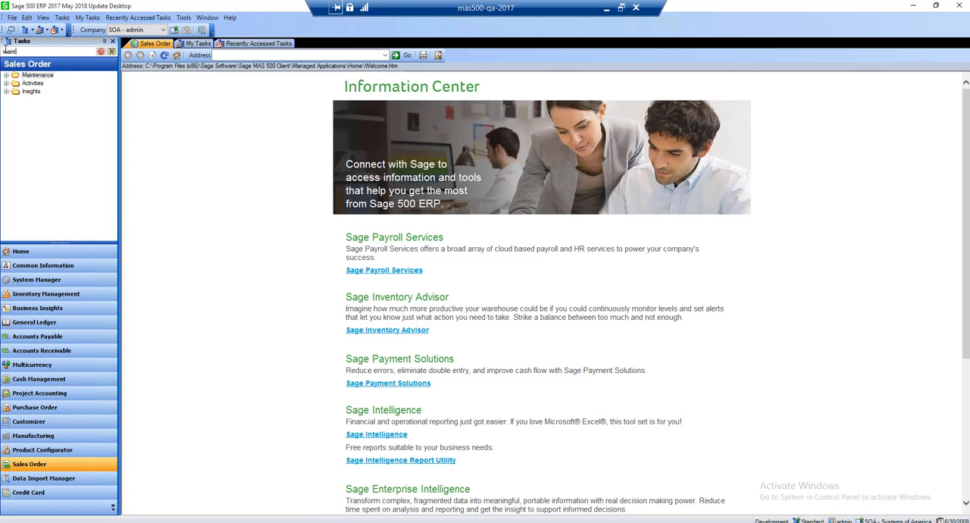
type("e")
key("BackSpace")
type("ain items")
left_click(112, 52)
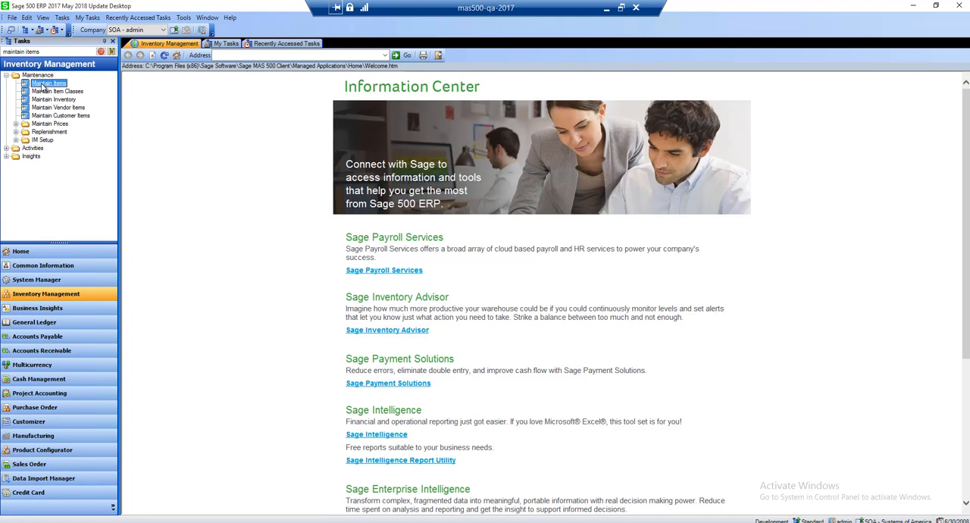
left_click_drag(40, 52, 2, 53)
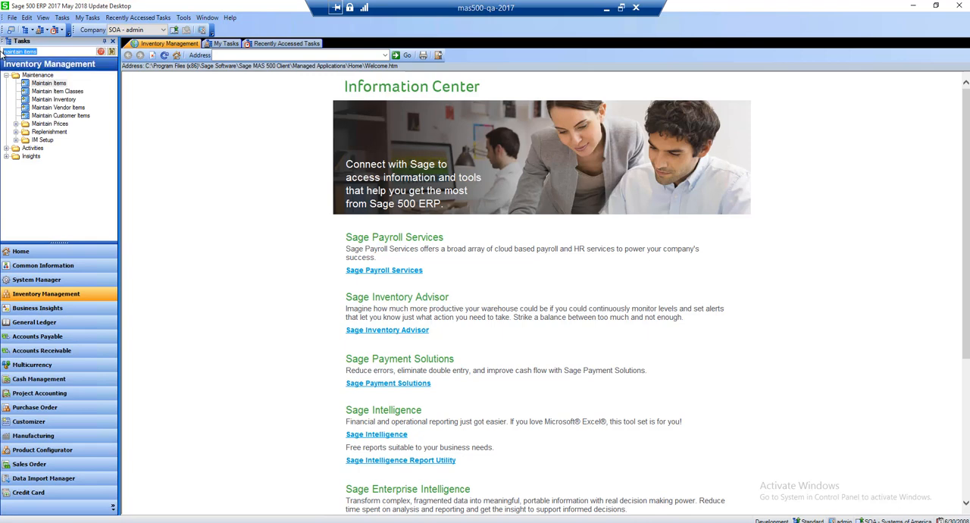
key("BackSpace")
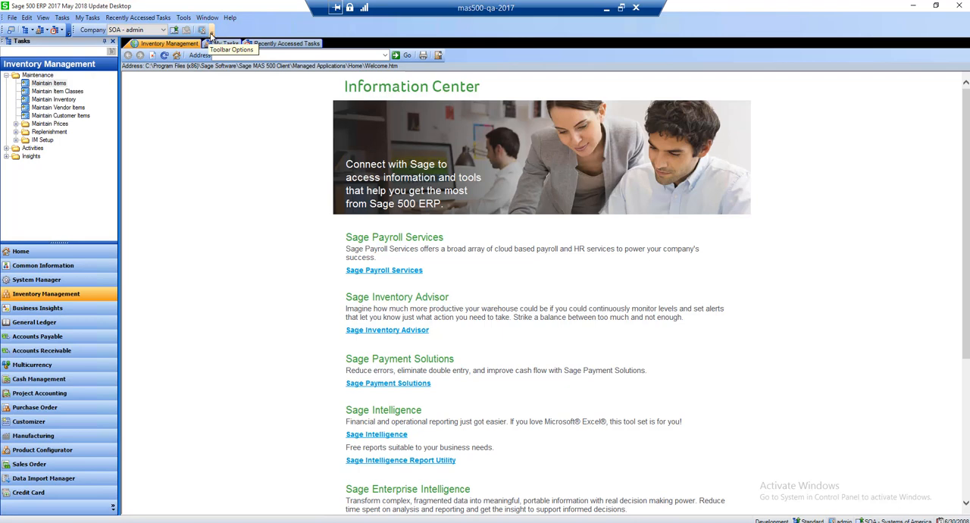
Create a custom toolbar named with the user's first name plus "Toolbox", with its location set to Docked Top
left_click(211, 34)
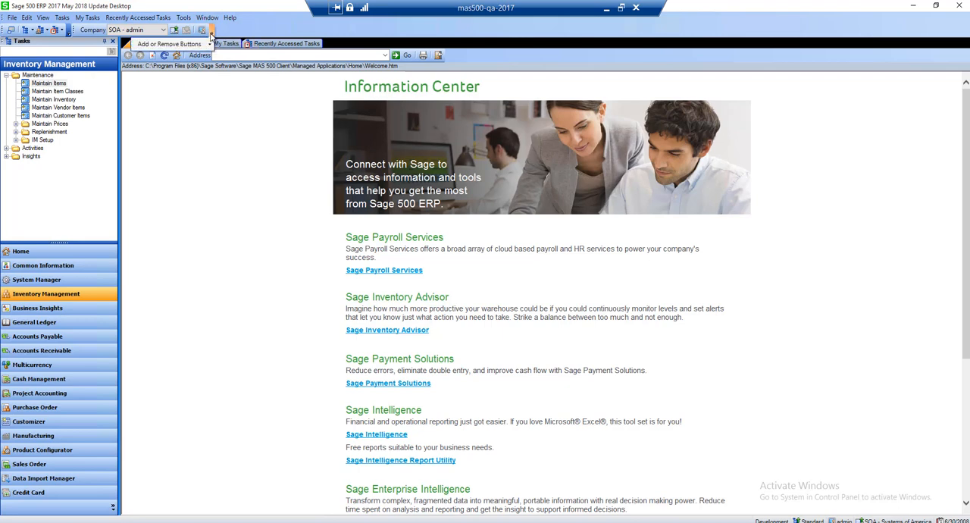
mouse_move(200, 48)
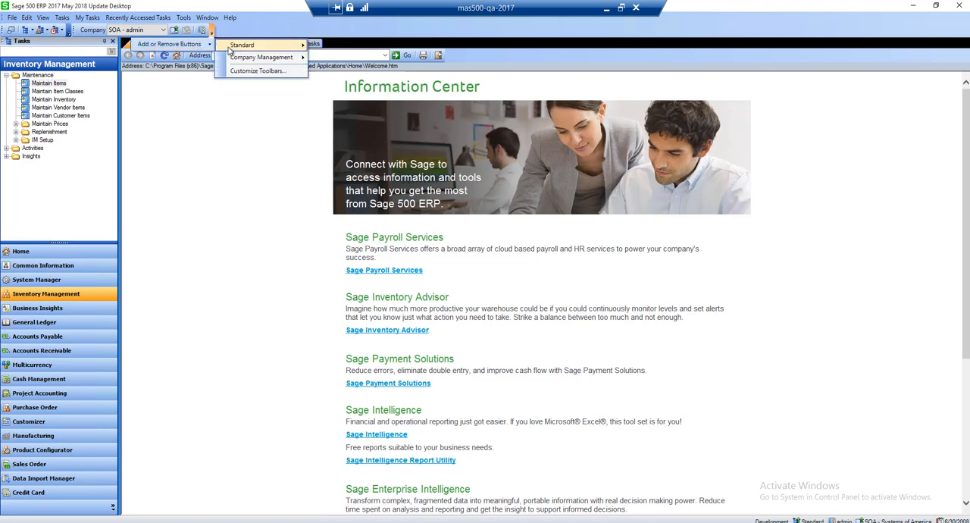
left_click(242, 71)
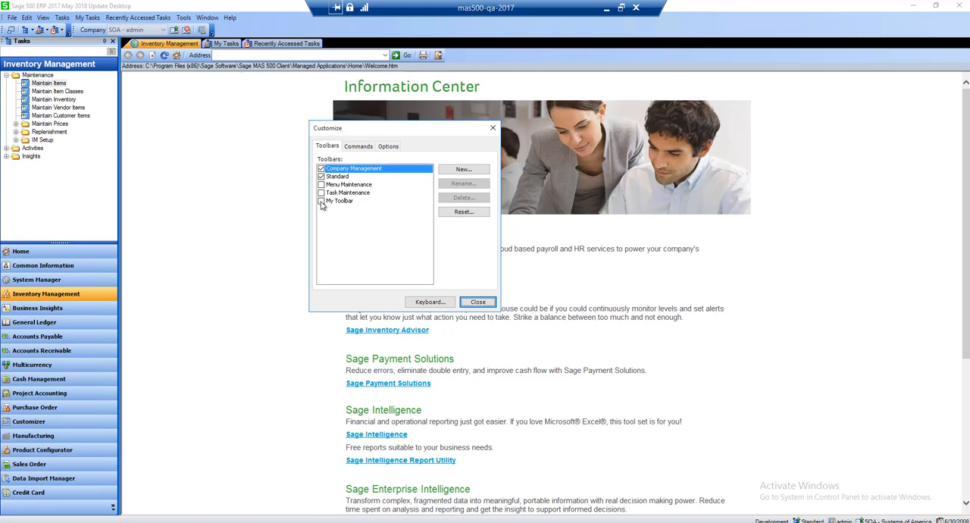
left_click(462, 168)
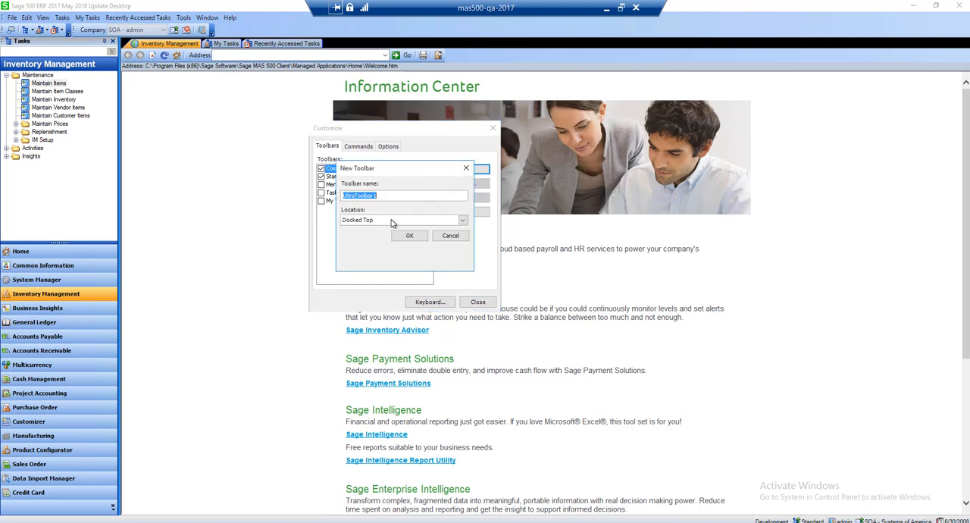
type("Sales")
key("BackSpace")
key("BackSpace")
key("BackSpace")
key("BackSpace")
type("KA")
key("BackSpace")
key("BackSpace")
key("BackSpace")
type("ate")
left_click(463, 219)
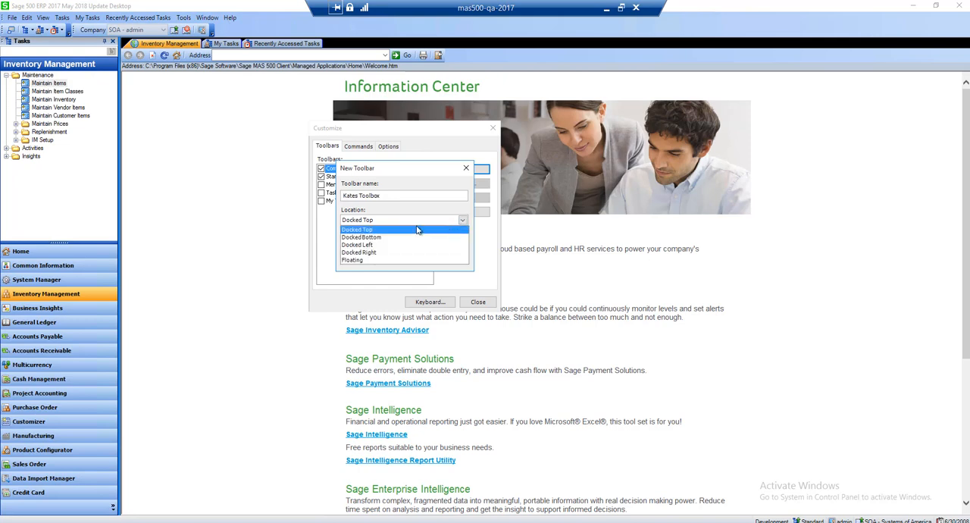
left_click(364, 230)
left_click(413, 236)
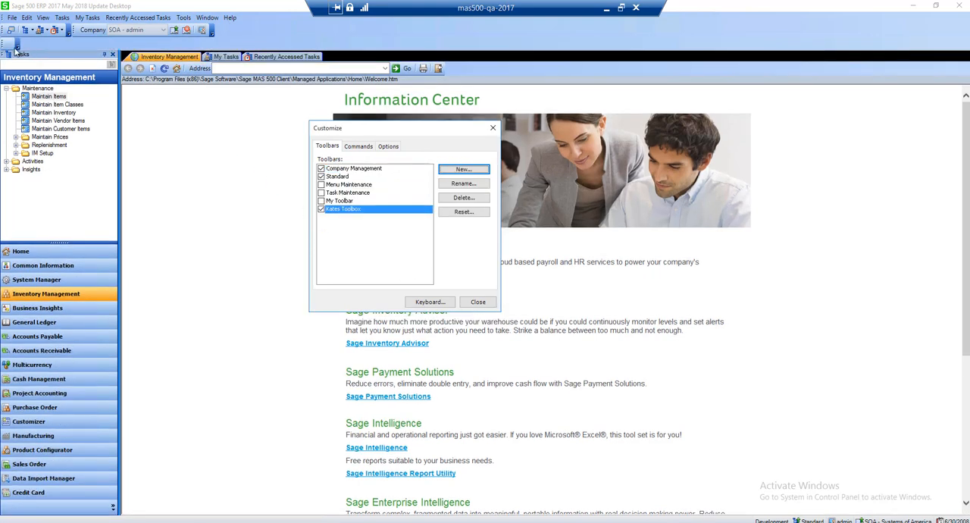
Add the Create New Task, Add To My Tasks and Delete Task commands from the Task Maintenance category to the new toolbar
left_click(364, 148)
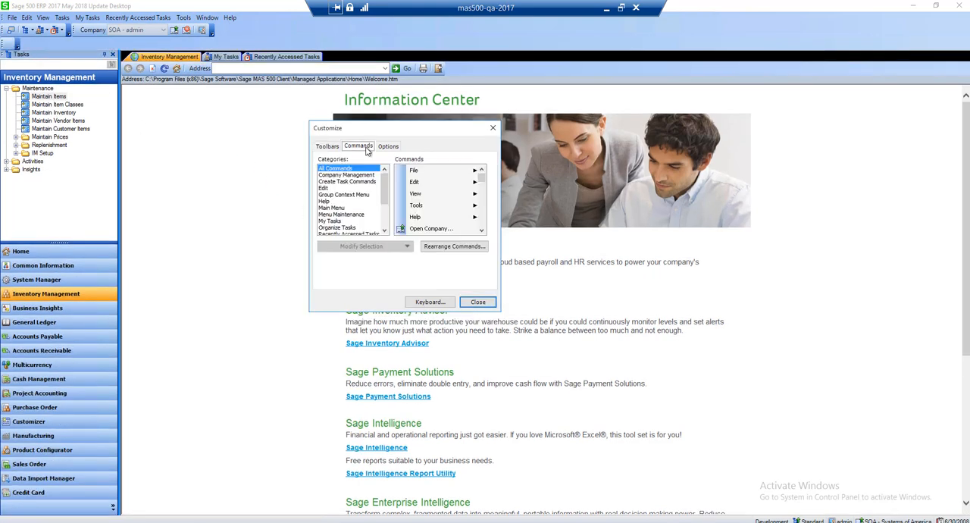
left_click(331, 208)
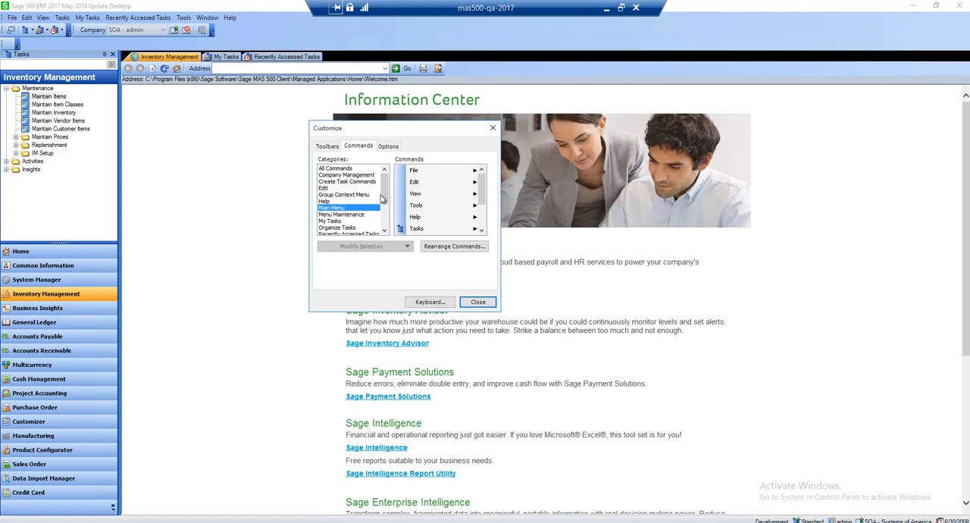
left_click_drag(382, 198, 384, 225)
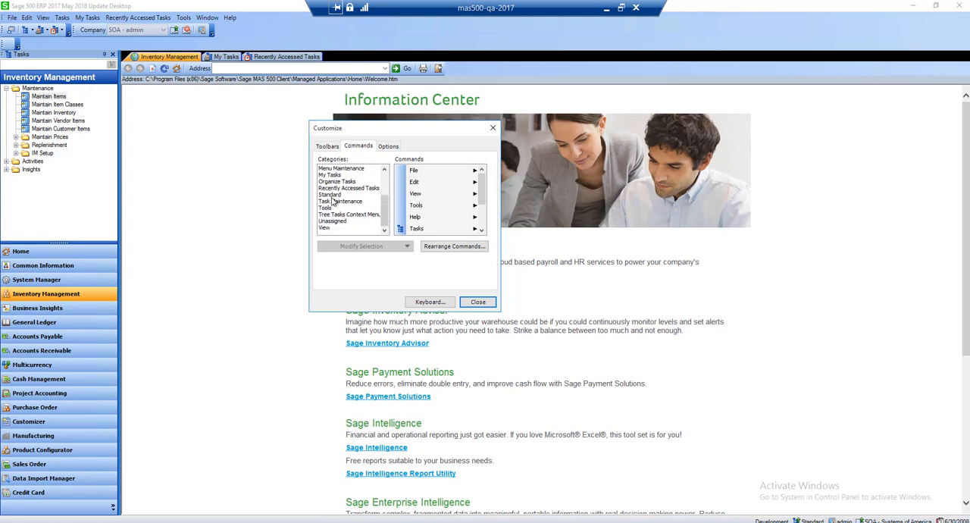
left_click(333, 195)
left_click(334, 201)
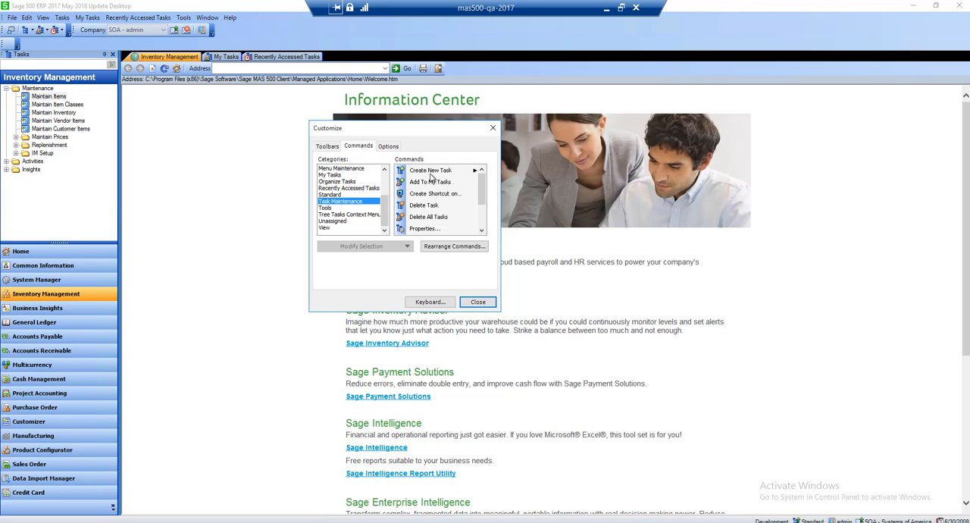
left_click_drag(430, 176, 8, 46)
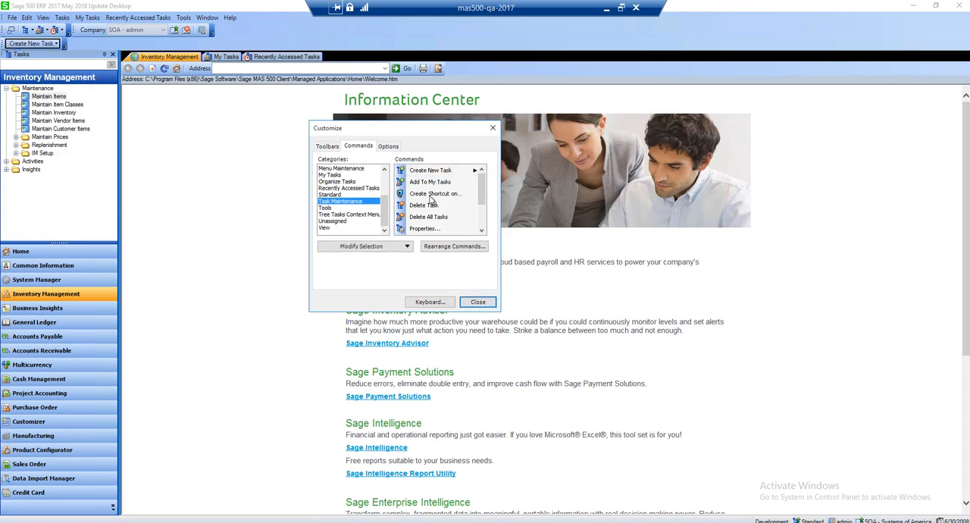
left_click_drag(430, 184, 63, 48)
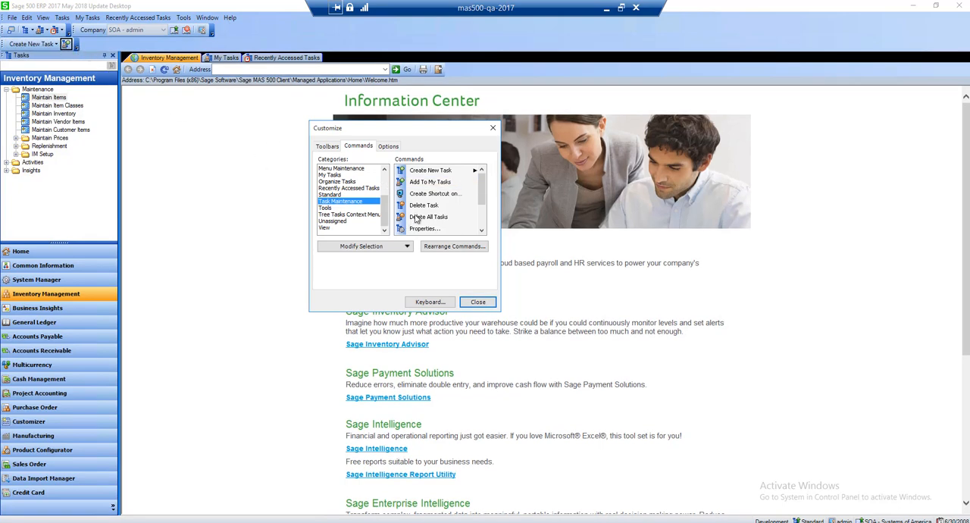
left_click_drag(418, 206, 76, 46)
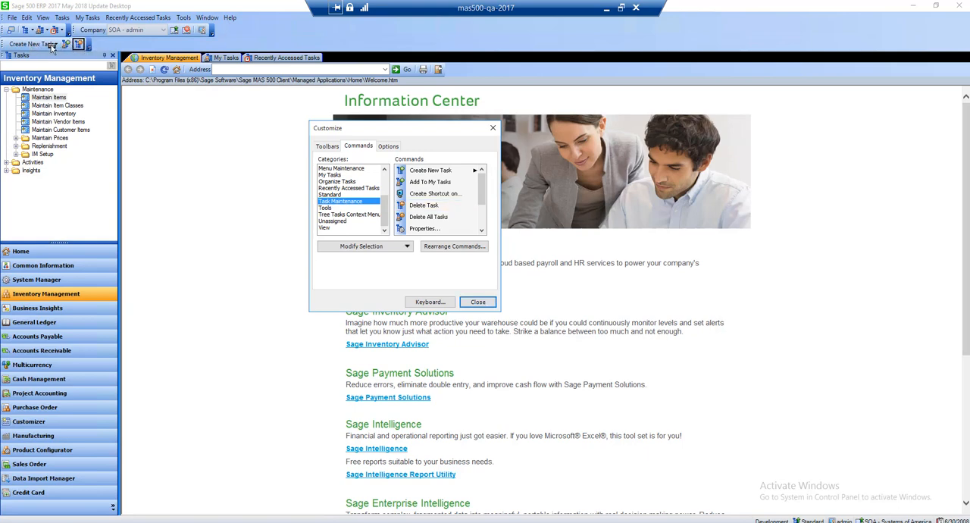
Remove Create New Task and Delete Task from the custom toolbar, close customization, and dock the toolbar beside the Company toolbar
left_click_drag(47, 45, 269, 34)
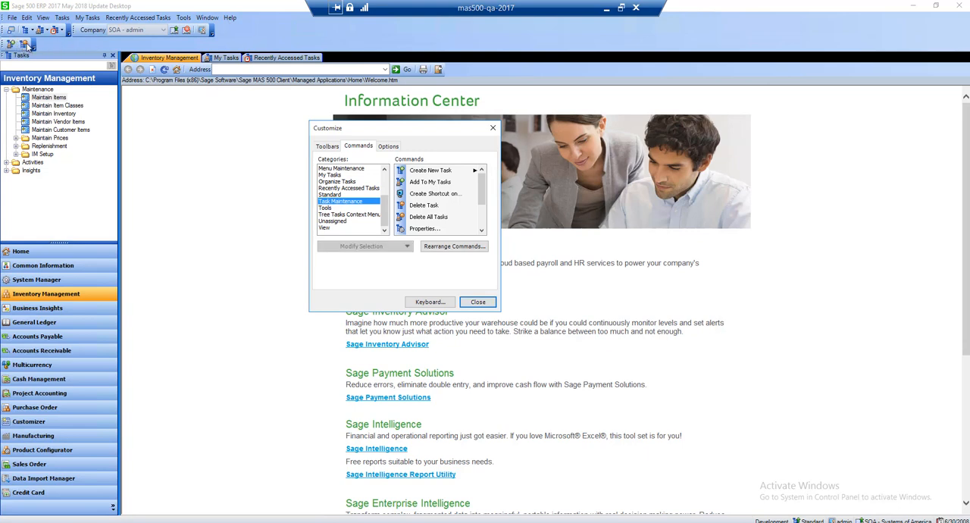
left_click_drag(22, 46, 257, 33)
left_click(472, 303)
left_click_drag(4, 43, 238, 31)
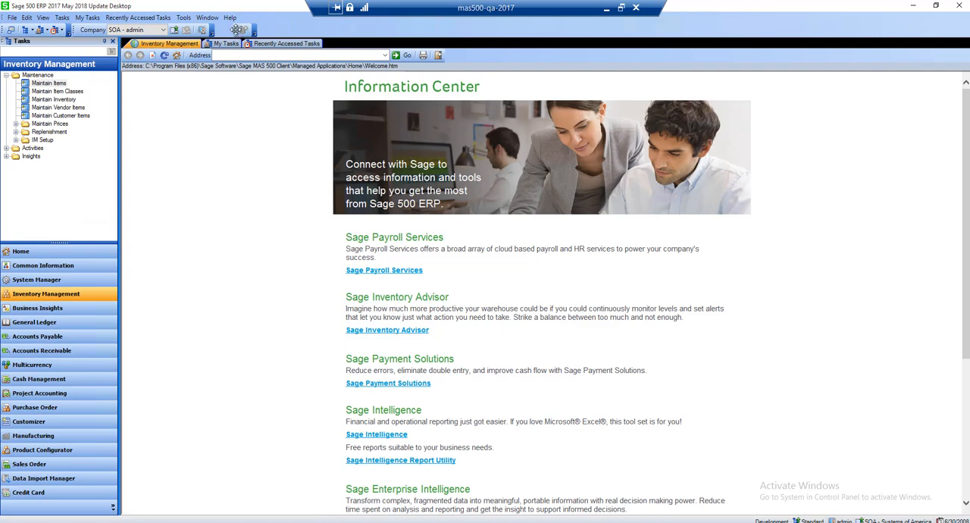
left_click_drag(238, 29, 215, 20)
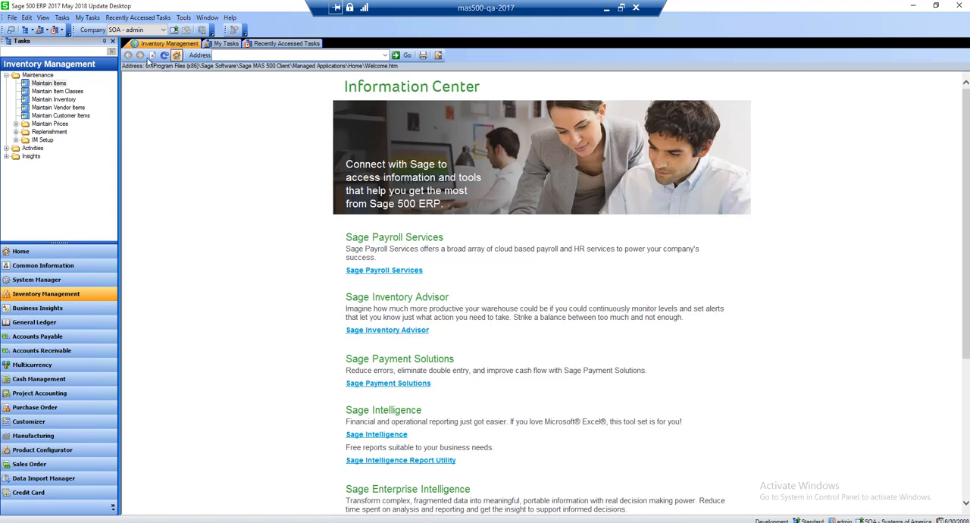
Clear the desktop personalizations, confirm the reset, and select the Enter Sales Orders and Quotes task in My Tasks
left_click(183, 18)
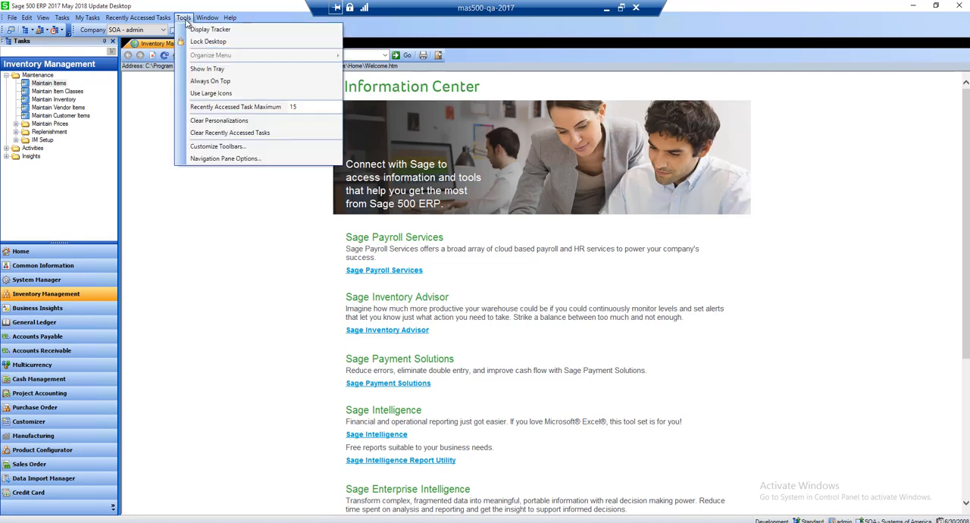
left_click(202, 122)
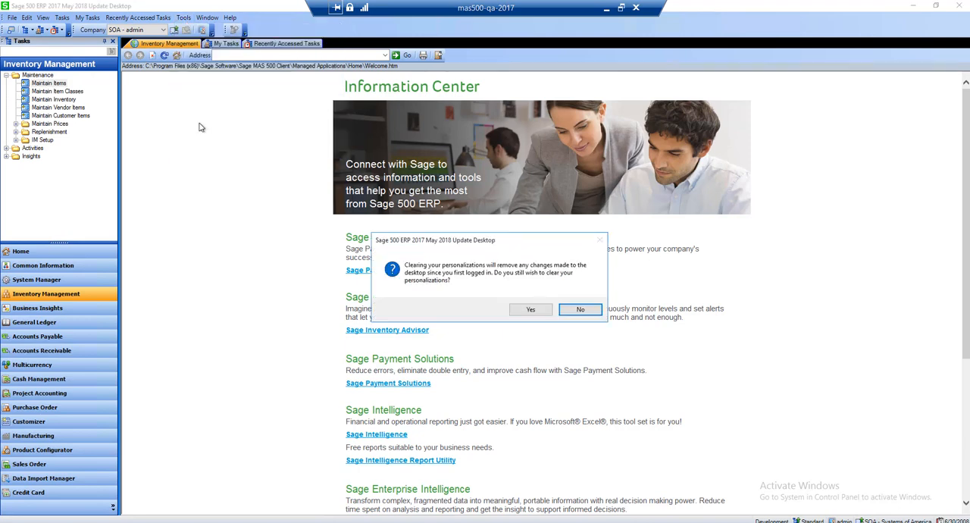
left_click(530, 309)
left_click(513, 307)
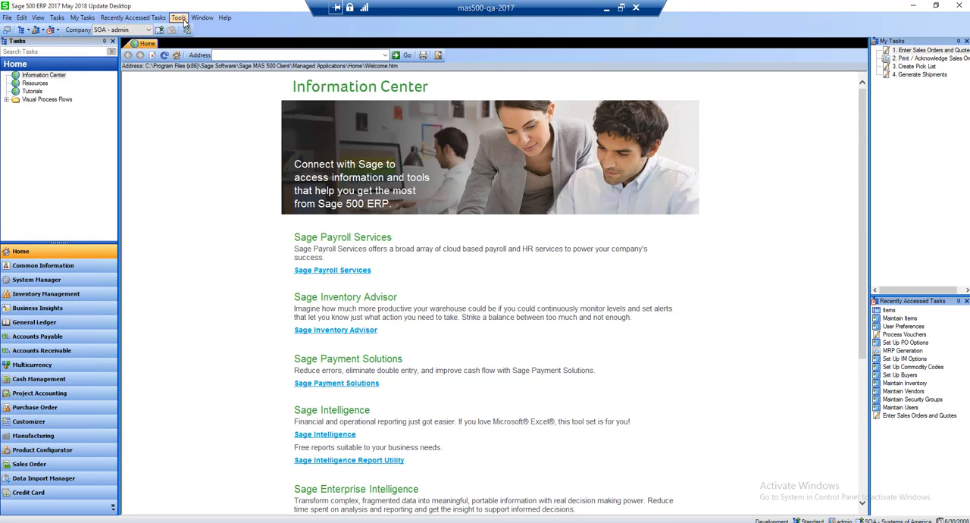
left_click(928, 50)
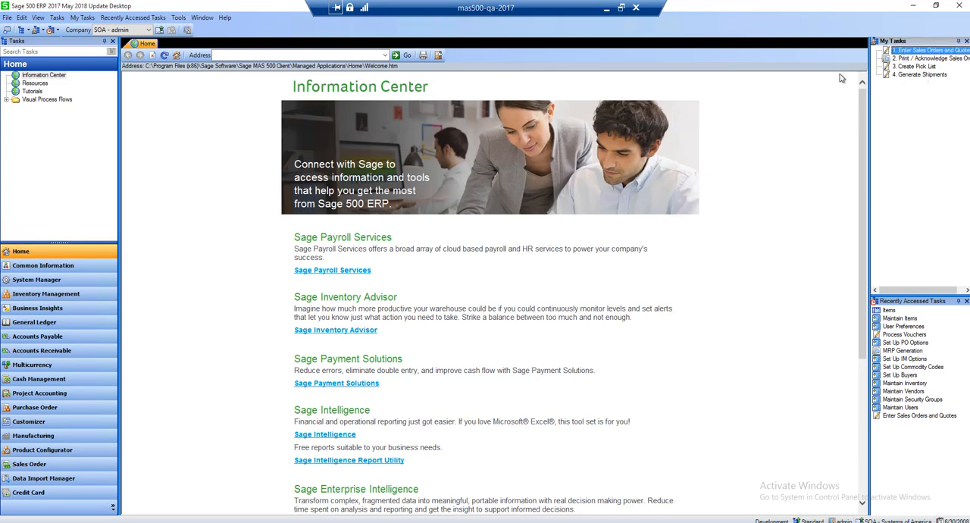
Open User Preferences from the System Manager tools and check the desktop's address bar that one of the options controls
left_click(36, 264)
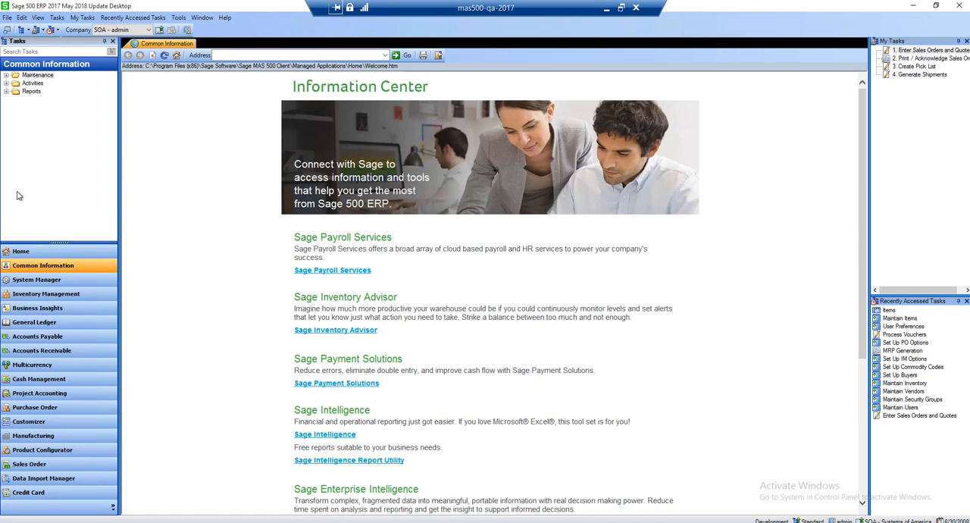
left_click(7, 280)
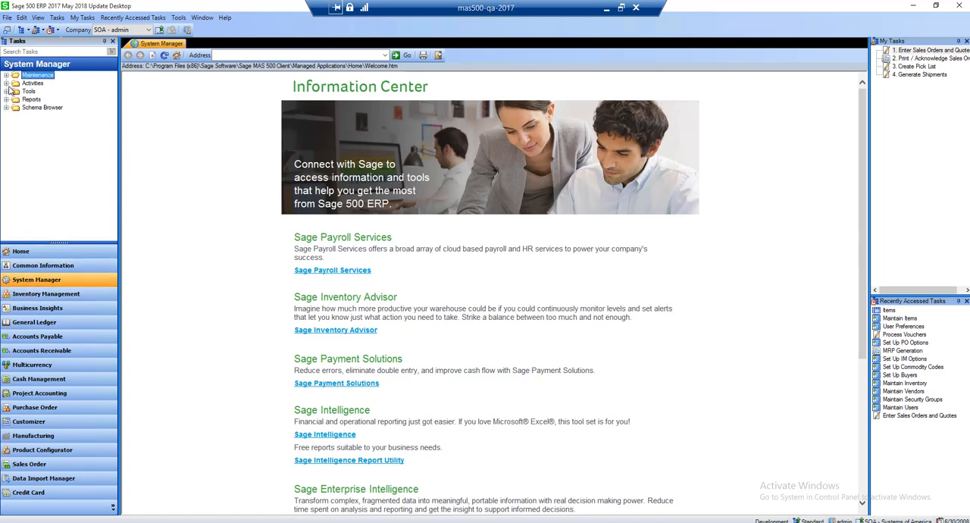
left_click(7, 91)
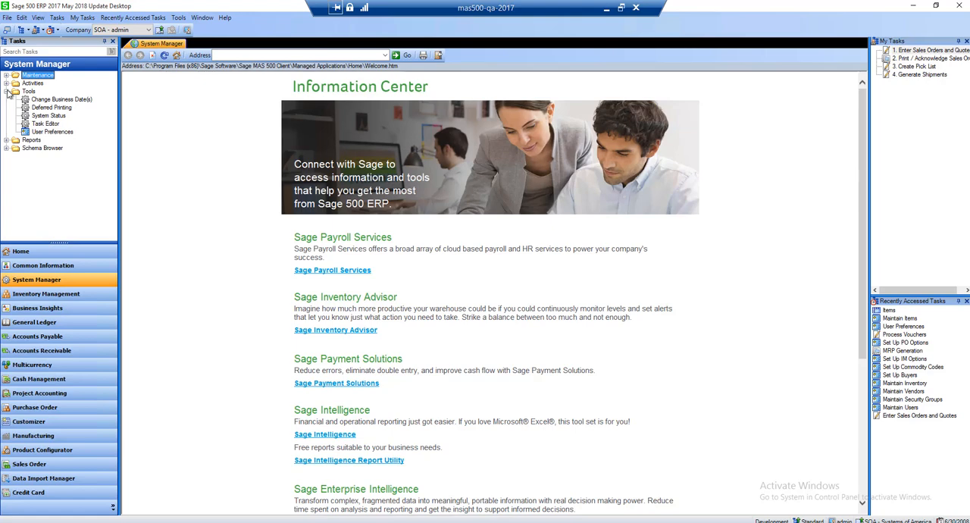
left_click(48, 133)
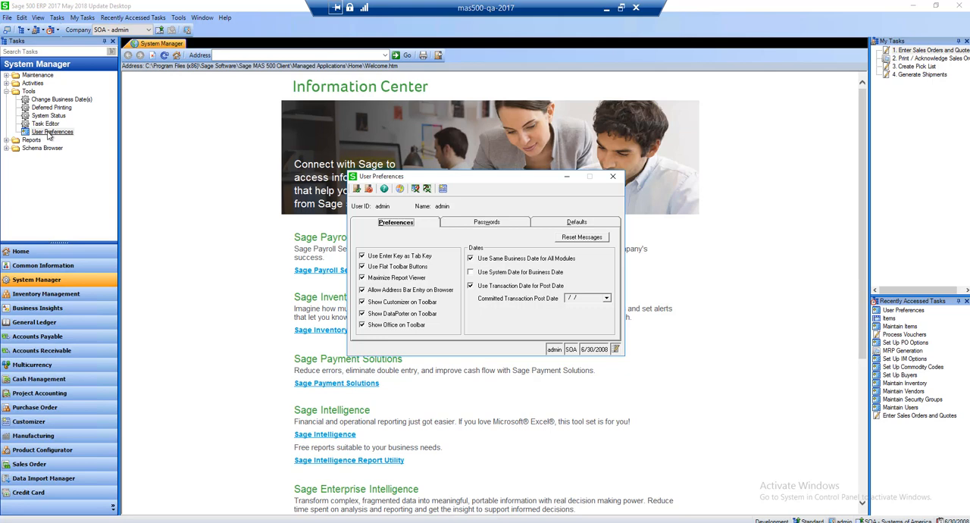
left_click(242, 55)
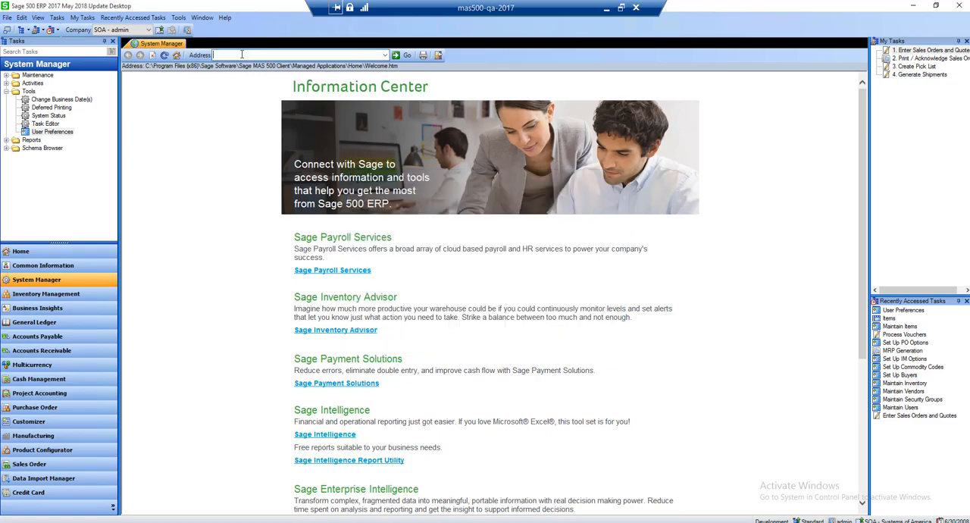
key("alt+Tab")
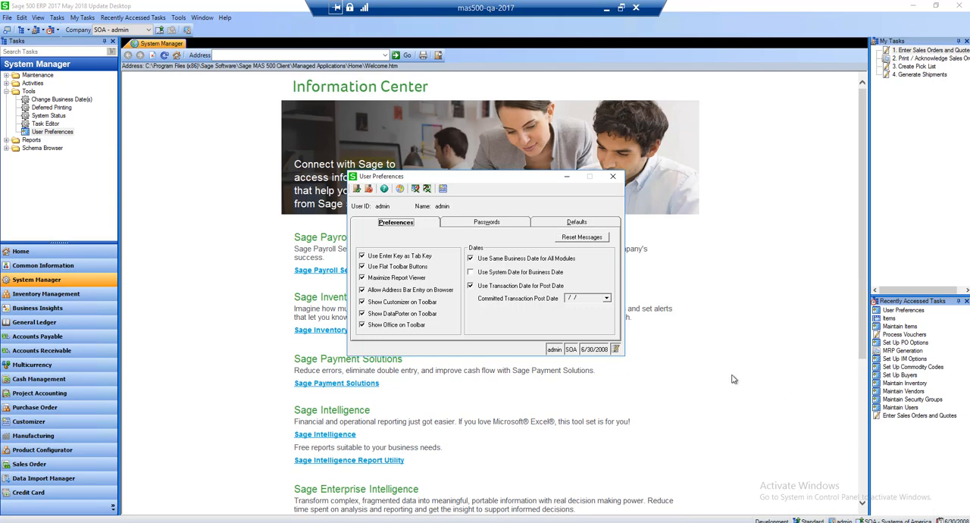
Review the password fields, the Transmit Method choices and the order entry defaults in User Preferences, and close the window
left_click(476, 227)
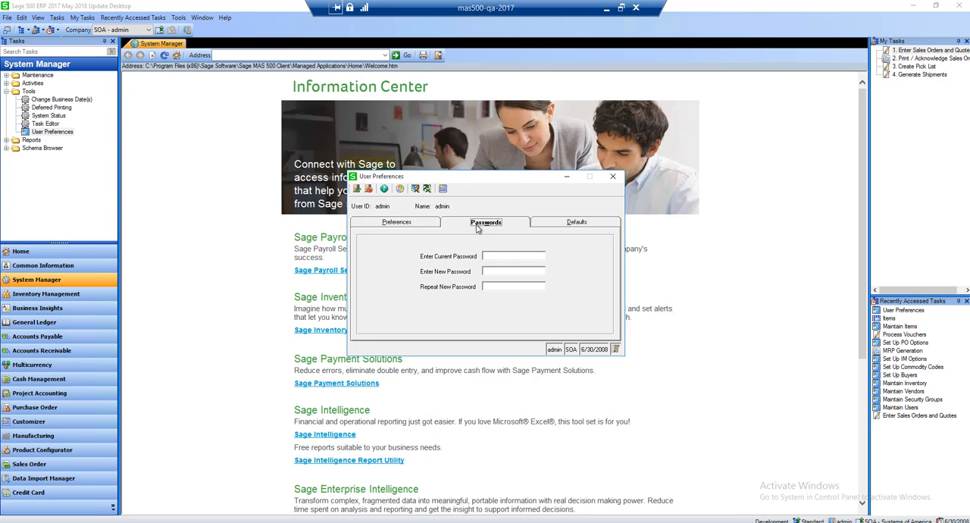
left_click(560, 224)
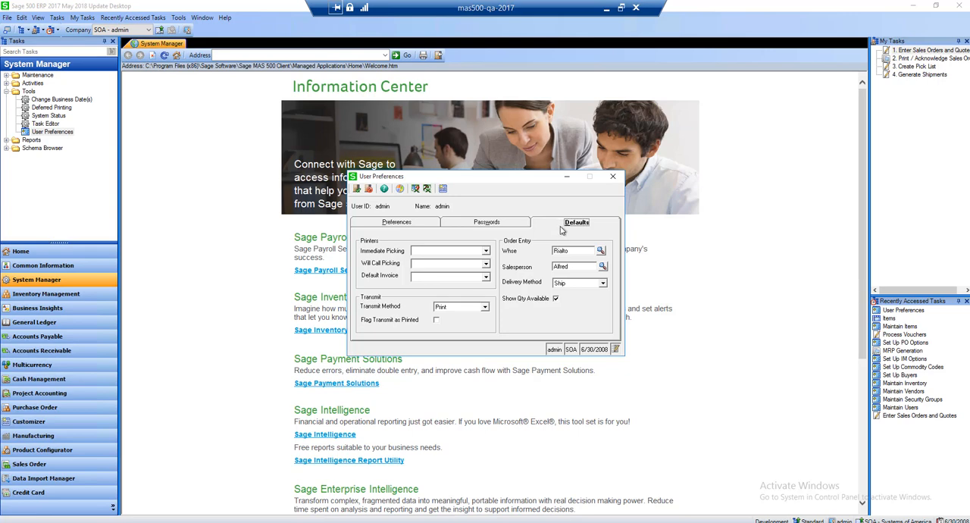
left_click(485, 307)
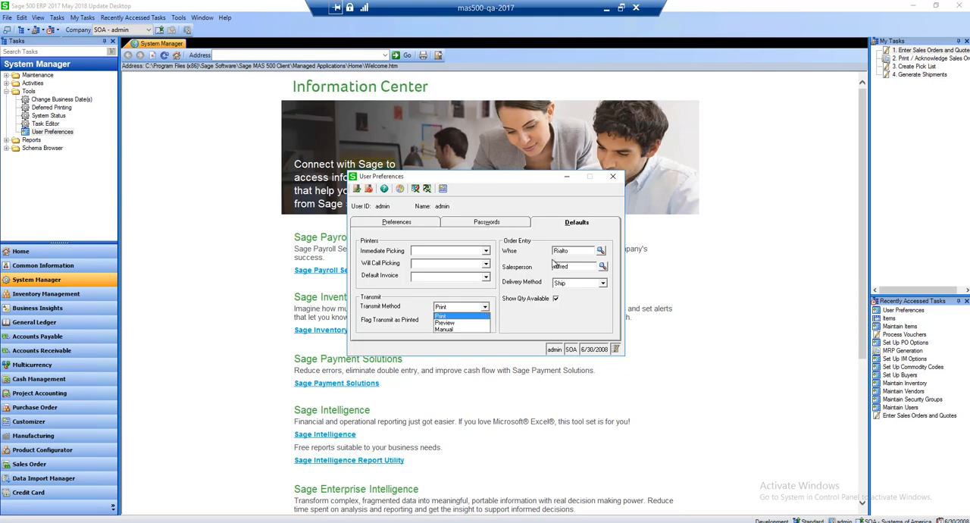
left_click(575, 251)
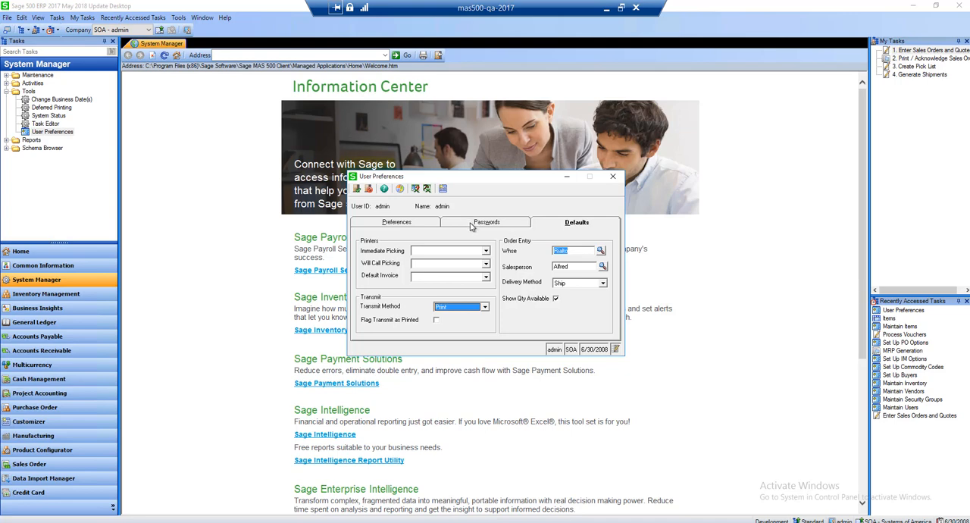
left_click(613, 176)
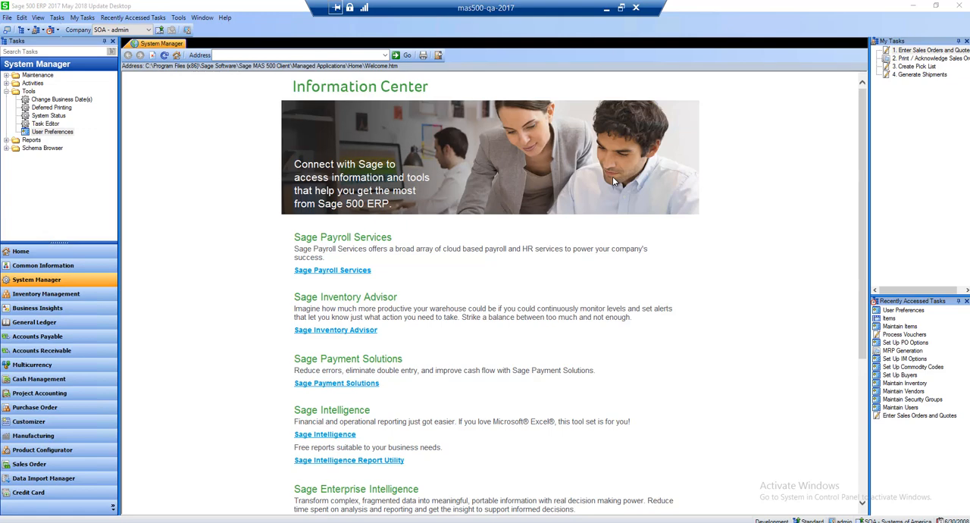
Open Maintain Items from Inventory Management maintenance, bring up the item lookup, and move the lookup window clear of the form
left_click(32, 294)
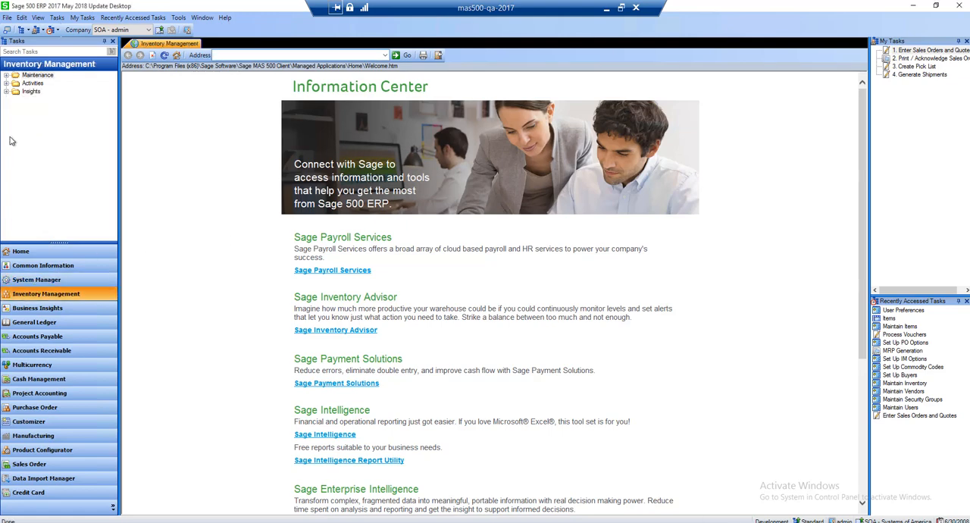
left_click(8, 77)
double_click(34, 83)
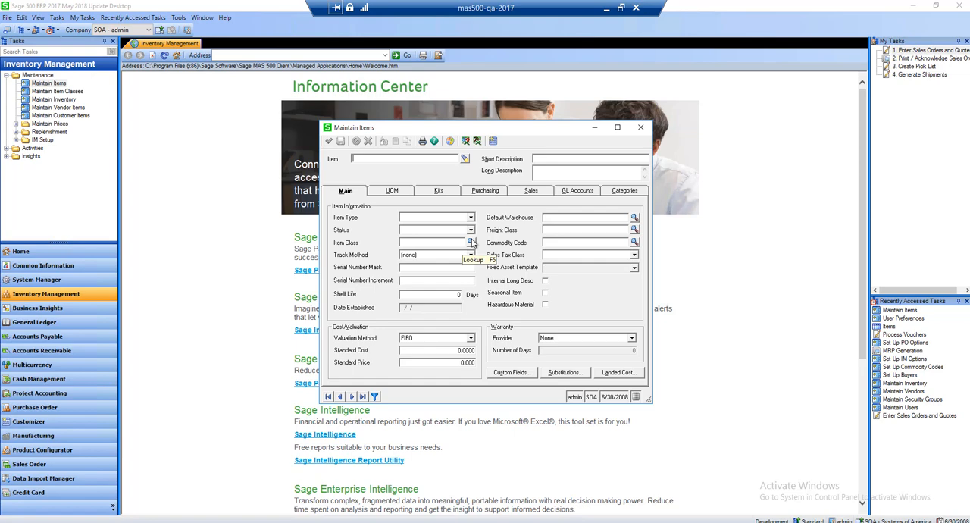
left_click(465, 160)
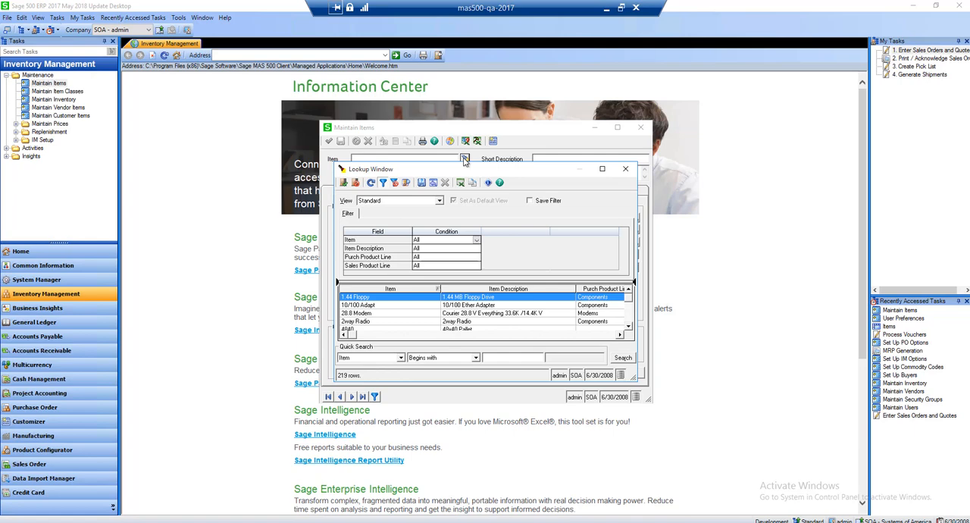
left_click_drag(460, 171, 411, 135)
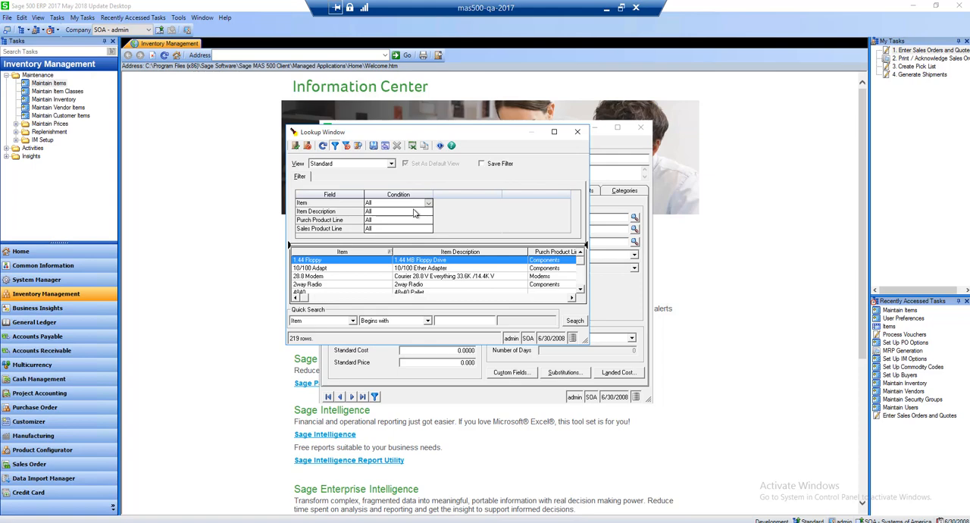
Filter the item lookup to items whose Purch Product Line is equal to Components and run the search
left_click(390, 220)
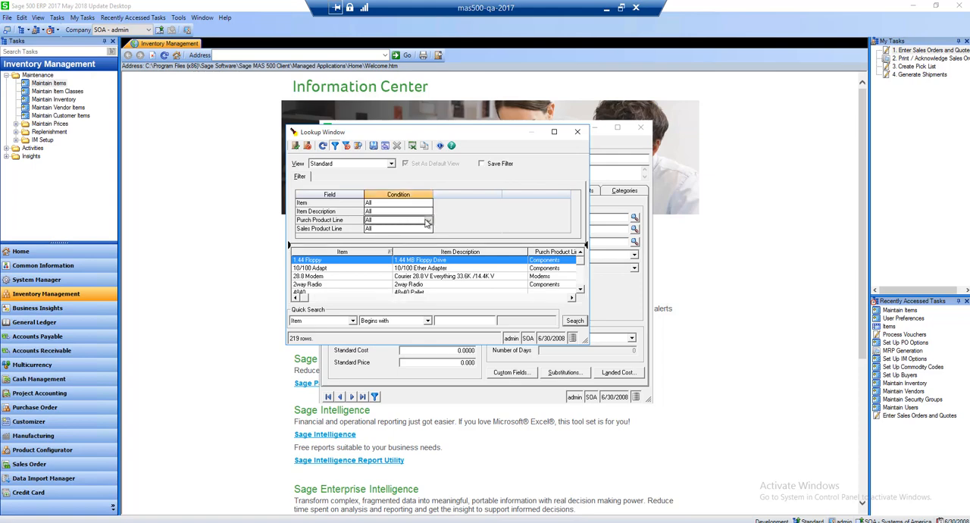
left_click(427, 220)
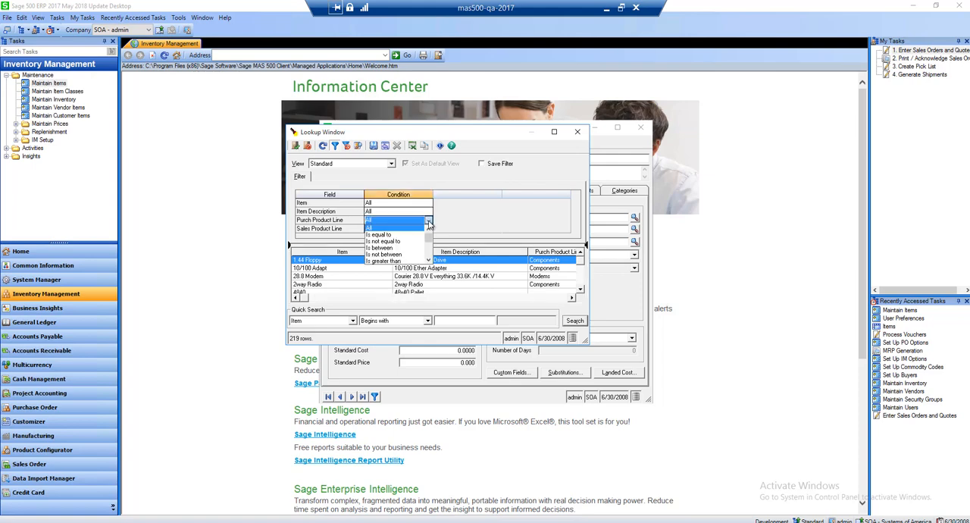
left_click(380, 234)
left_click(498, 220)
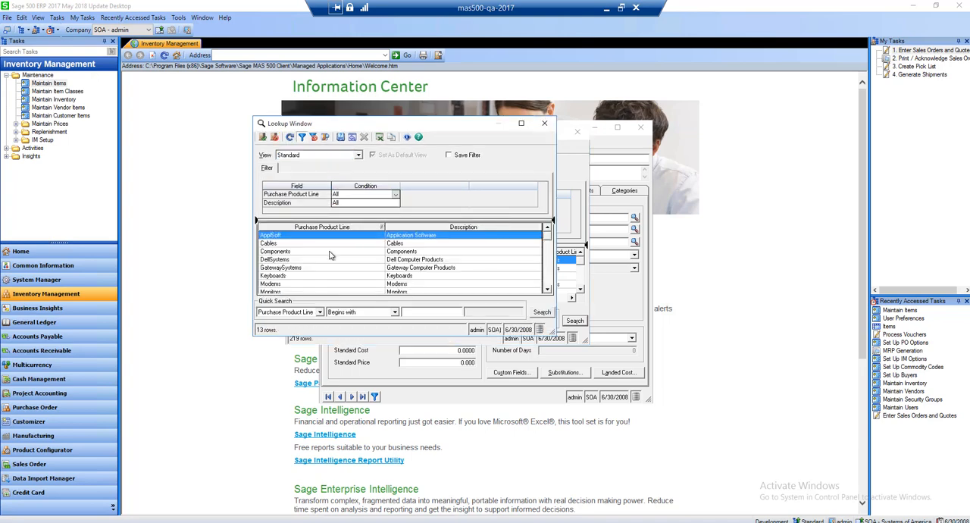
double_click(330, 251)
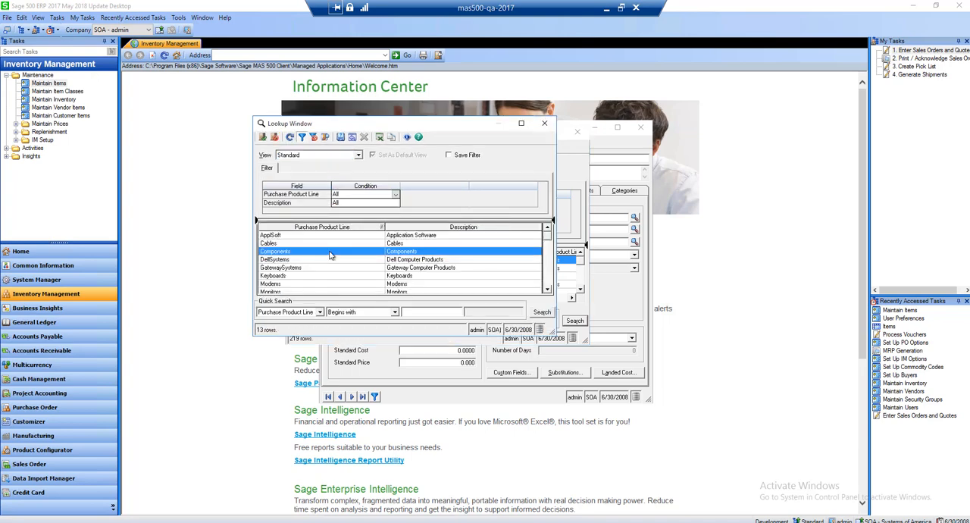
left_click(576, 325)
Set the quick search condition for Item to All and rerun the lookup search
left_click(428, 320)
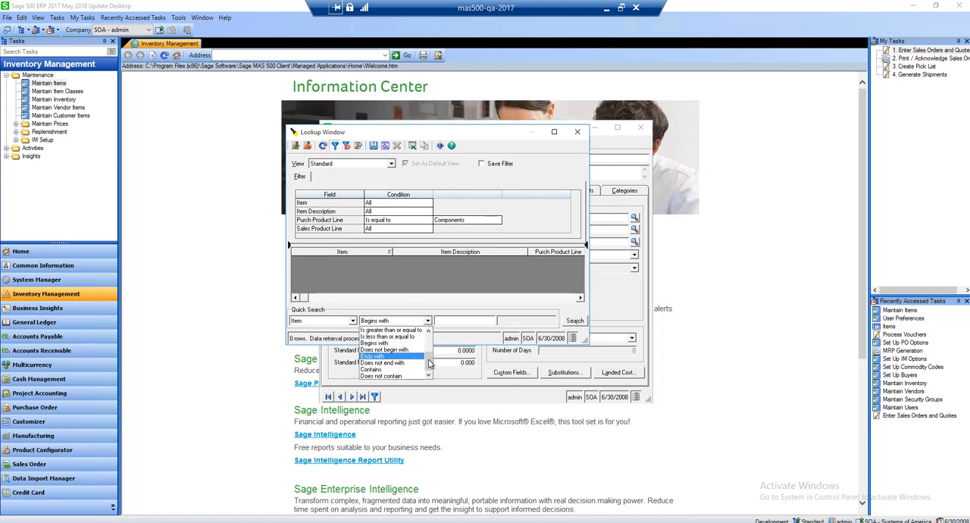
scroll(428, 352, "up", 2)
left_click(387, 331)
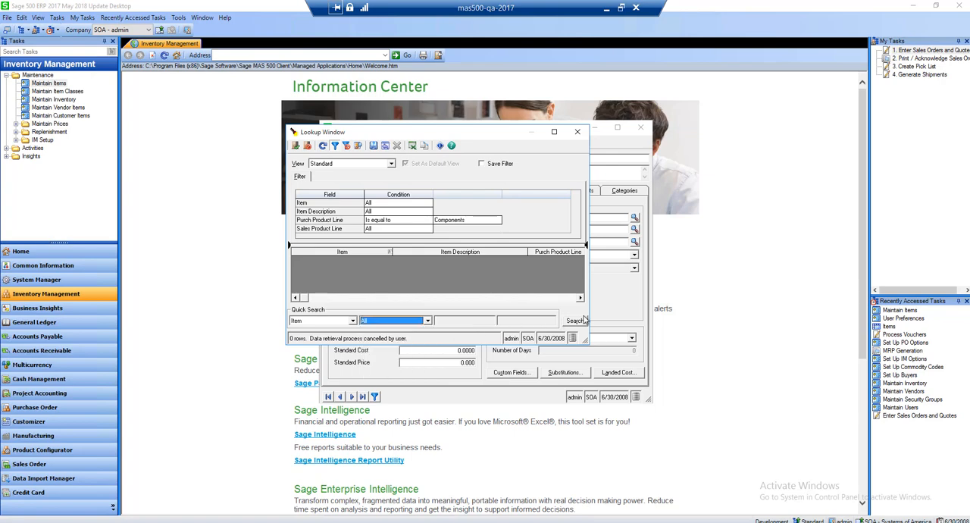
left_click(574, 320)
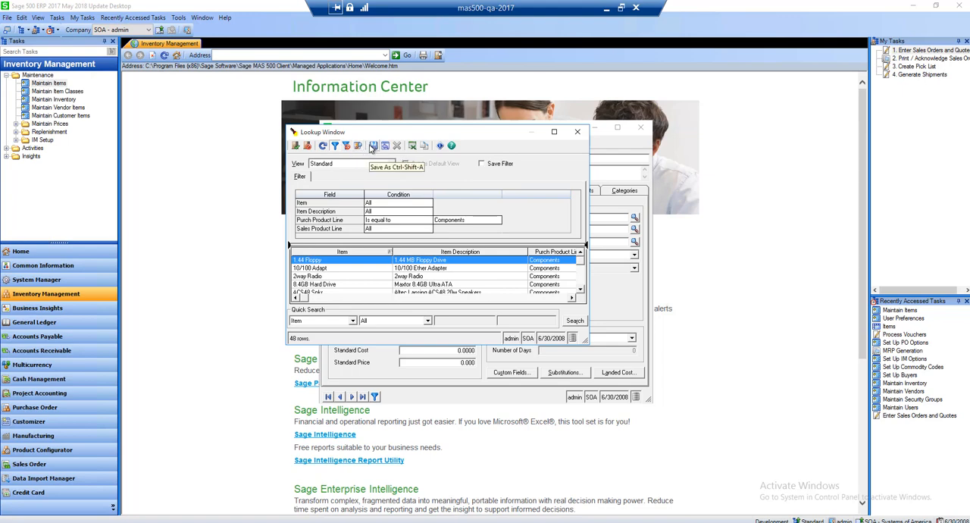
Save the filtered lookup view as Comp with the Set As Default and Save Filter options
left_click(372, 147)
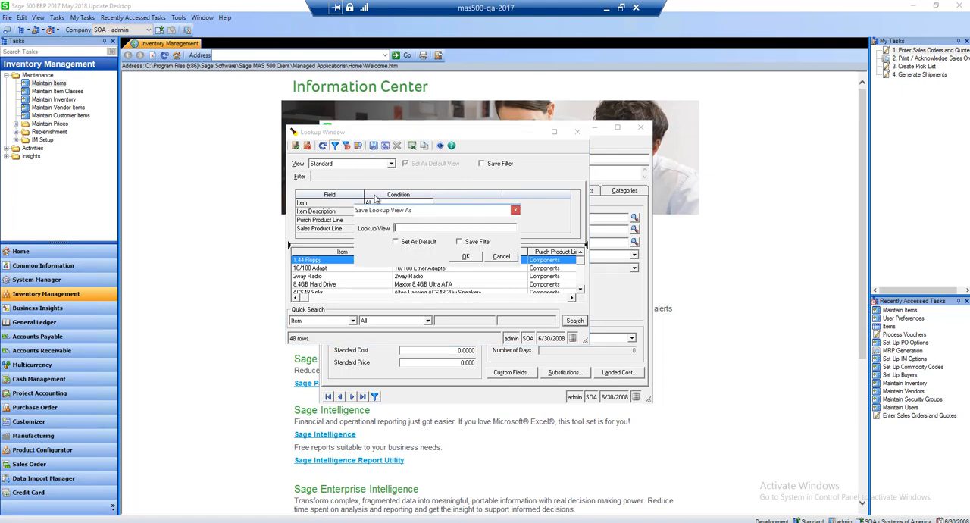
type("Comp")
left_click(395, 241)
left_click(459, 242)
left_click(465, 256)
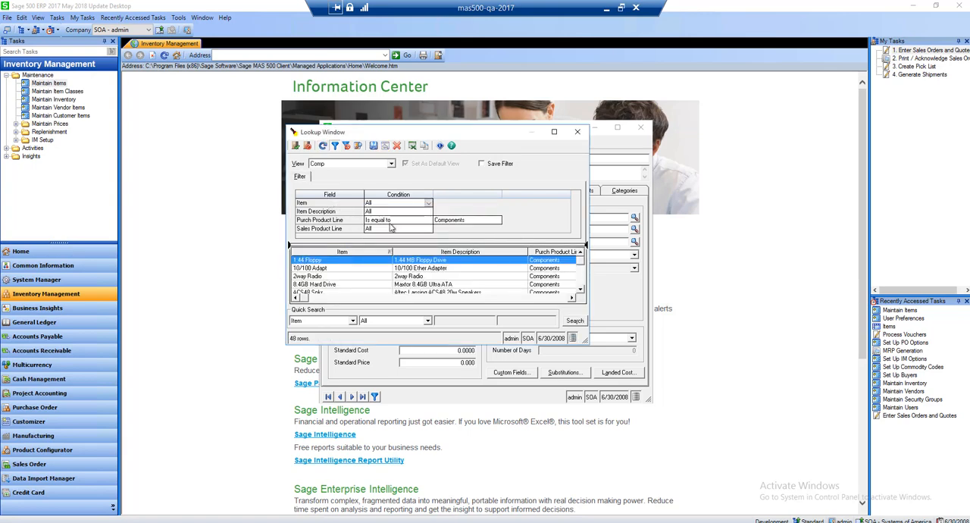
Check the list of available lookup views, keep Comp selected, and delete that view
left_click(391, 164)
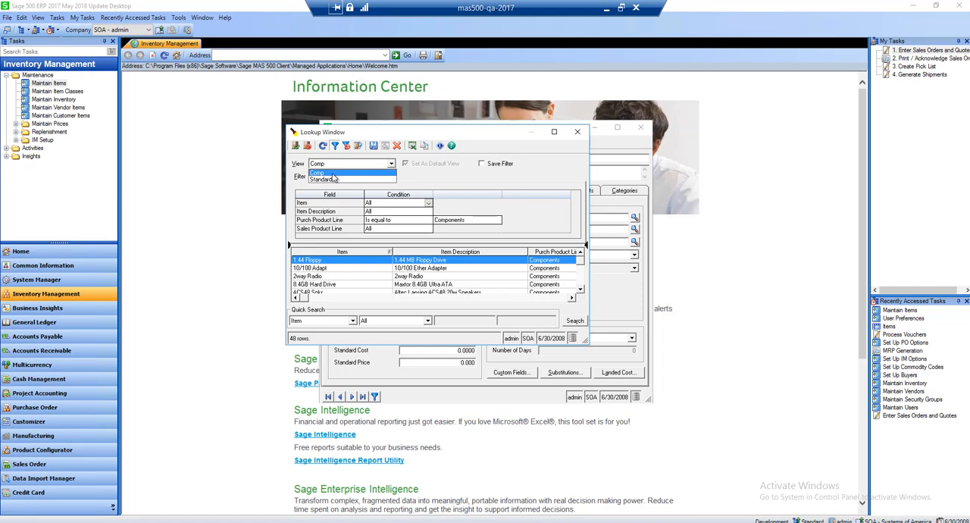
left_click(299, 169)
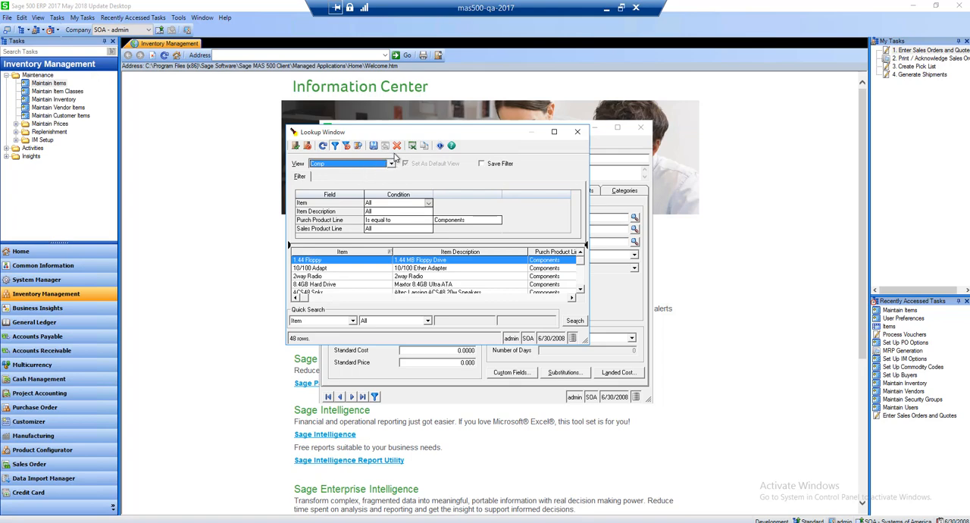
left_click(396, 146)
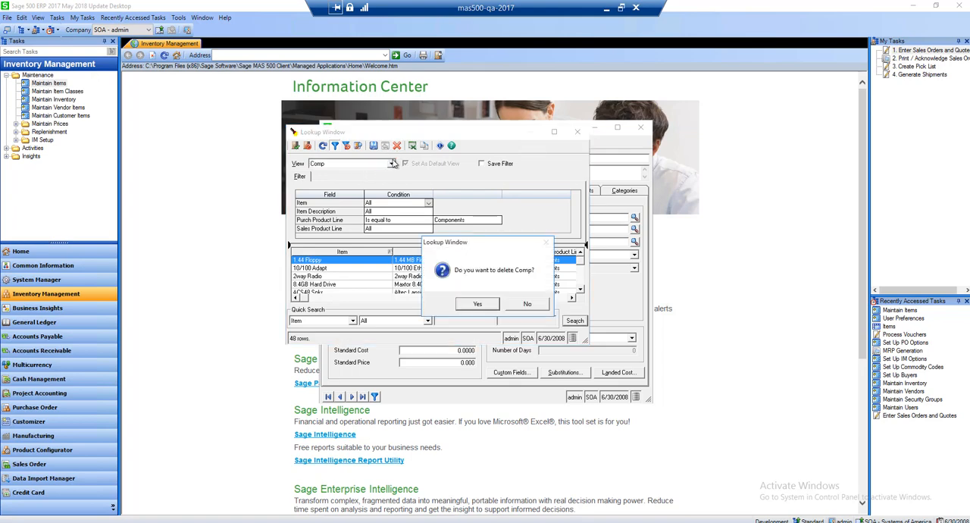
left_click(475, 302)
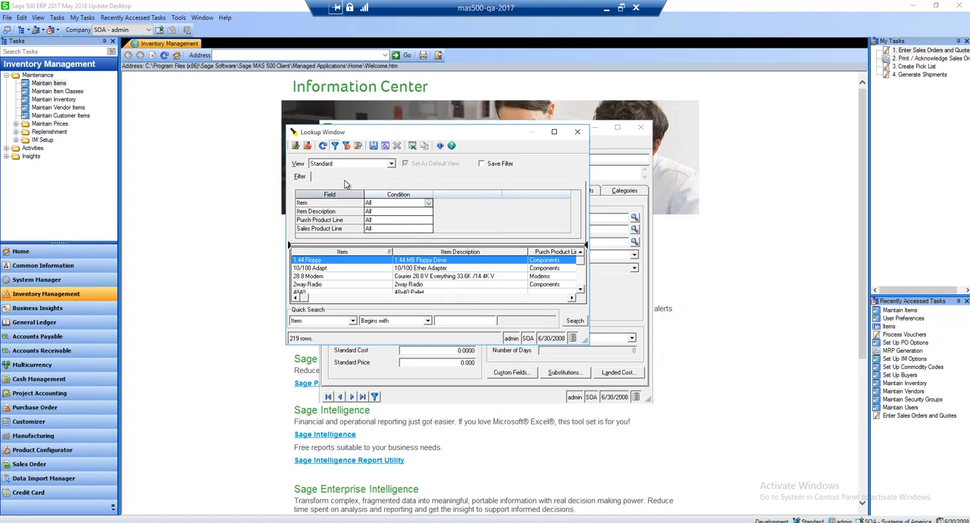
Add the Item Long Description, Item Class and Track Method columns to the item lookup view
left_click(358, 147)
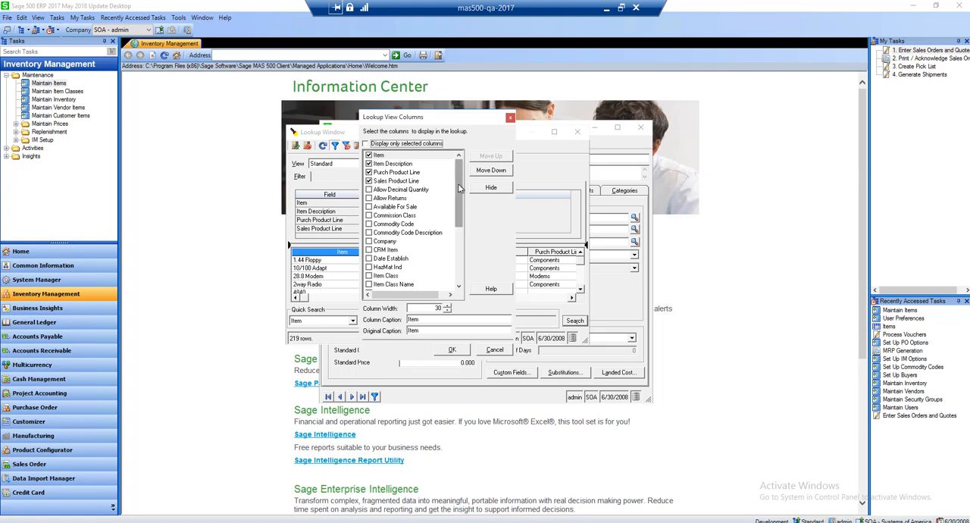
scroll(418, 216, "down", 3)
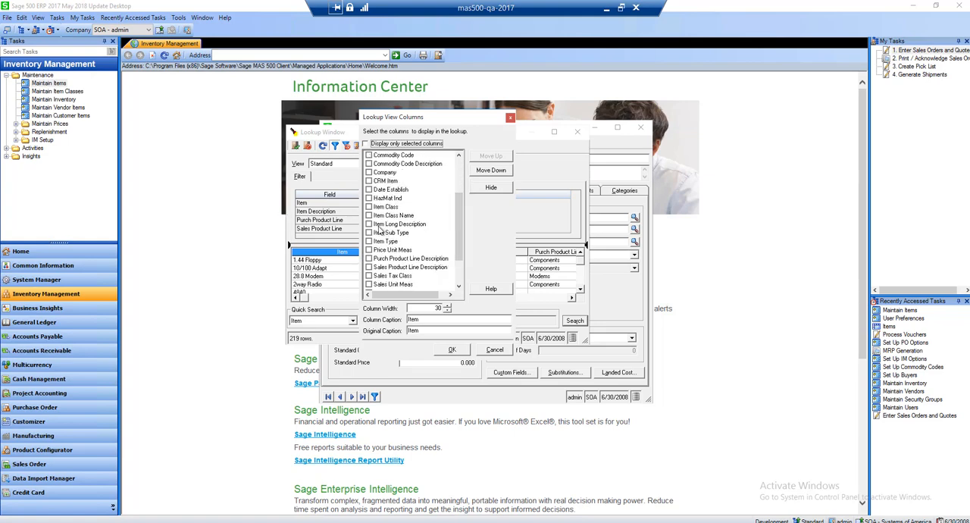
left_click(369, 224)
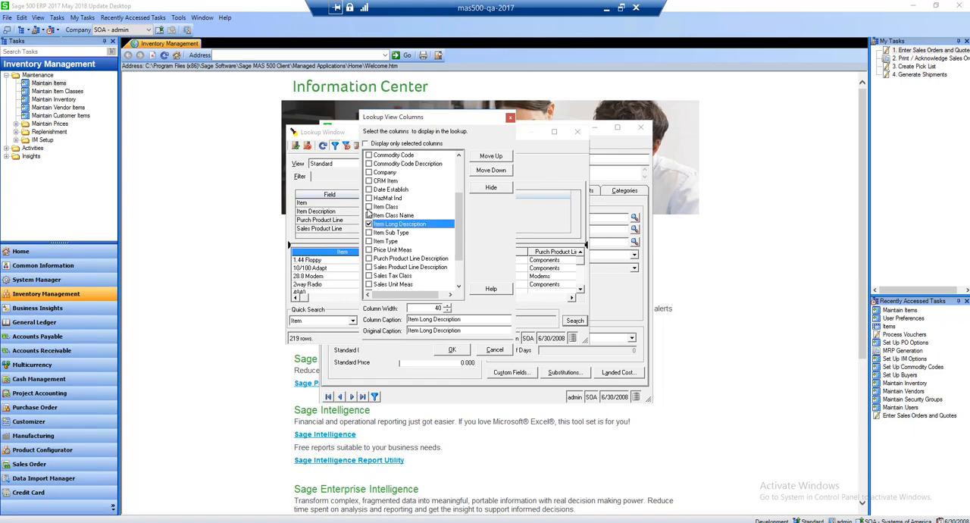
left_click(369, 206)
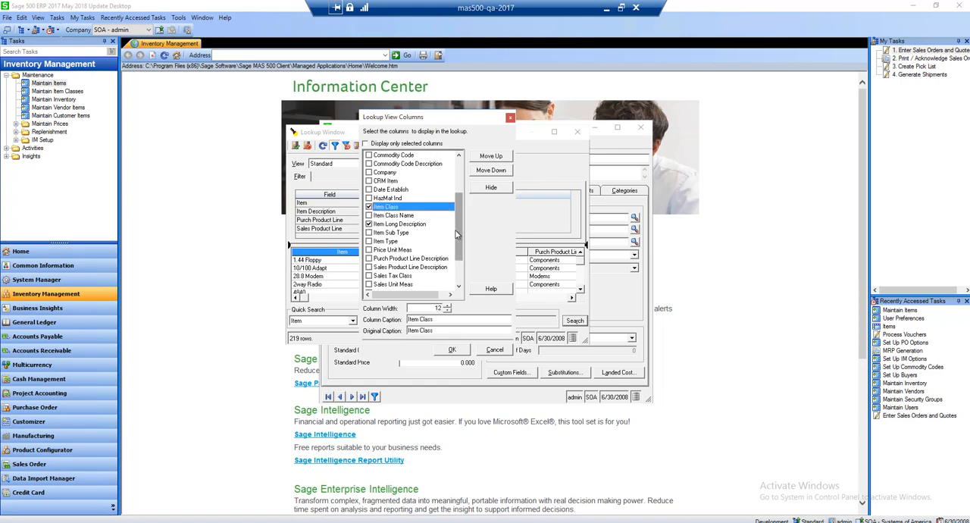
left_click_drag(457, 234, 458, 258)
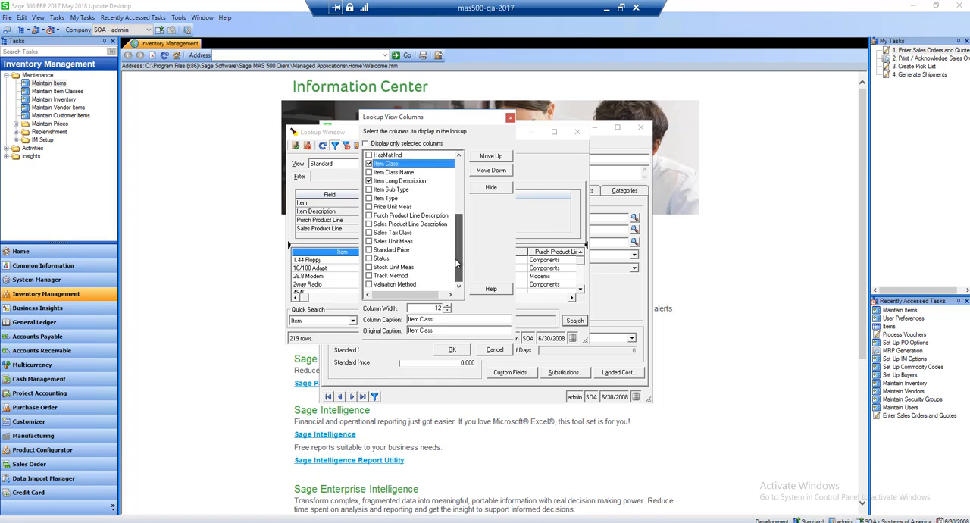
left_click(369, 275)
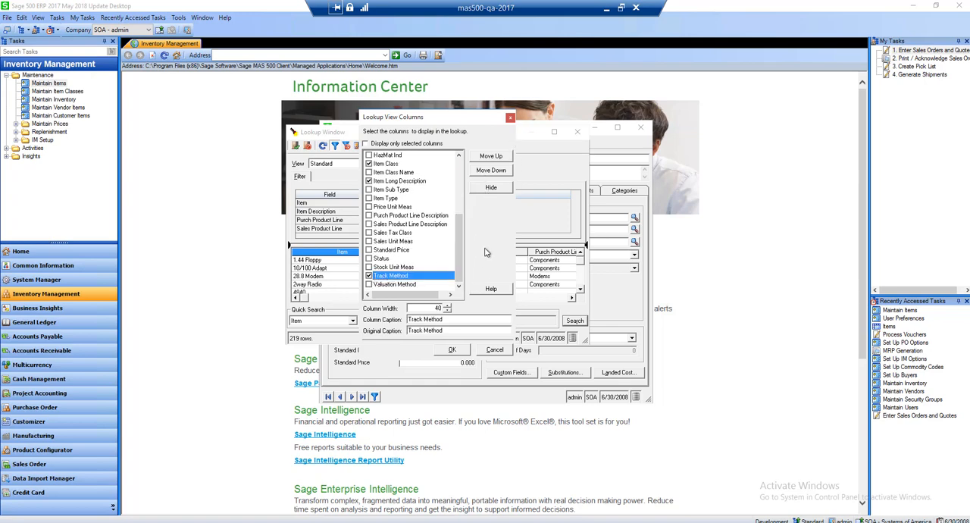
left_click(452, 349)
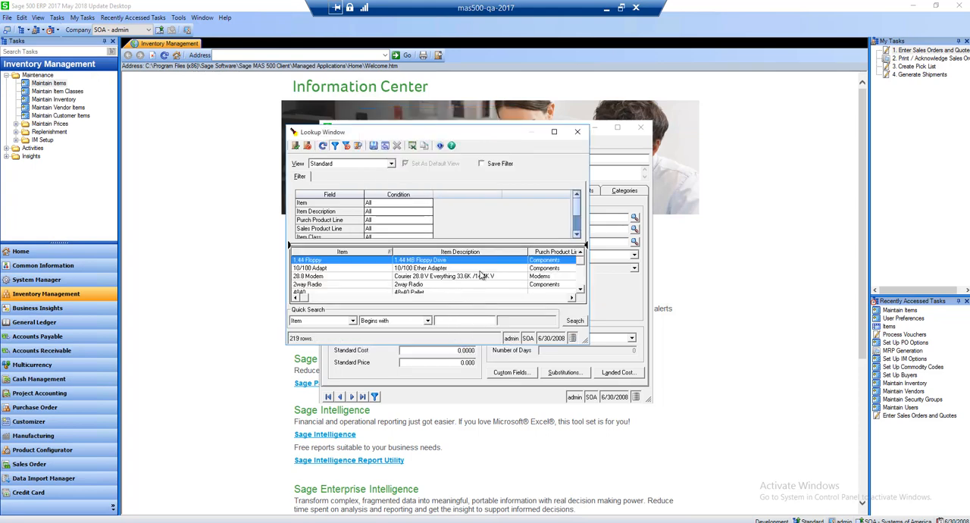
Move the Track Method column ahead of Item Long Description in the lookup results and sort the rows by Track Method in descending order
left_click(529, 301)
left_click(530, 302)
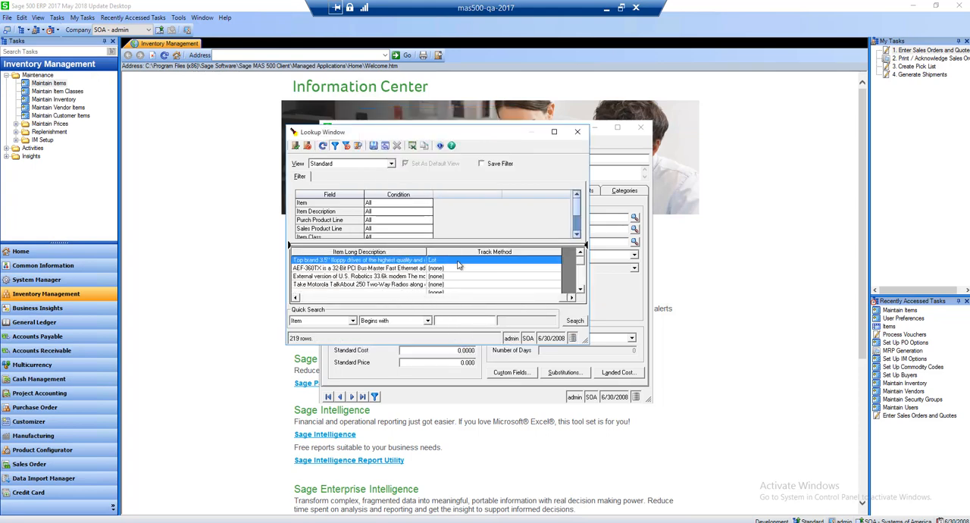
left_click_drag(466, 253, 367, 254)
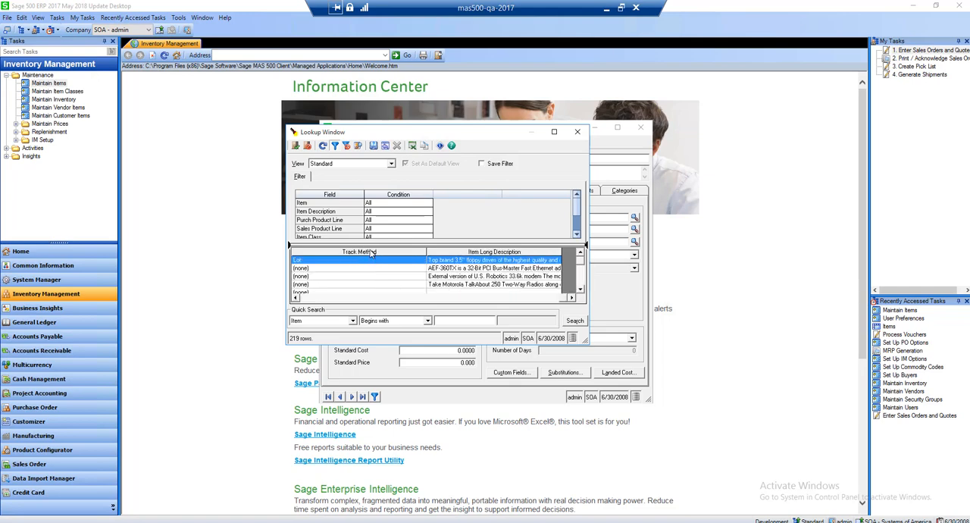
left_click(370, 253)
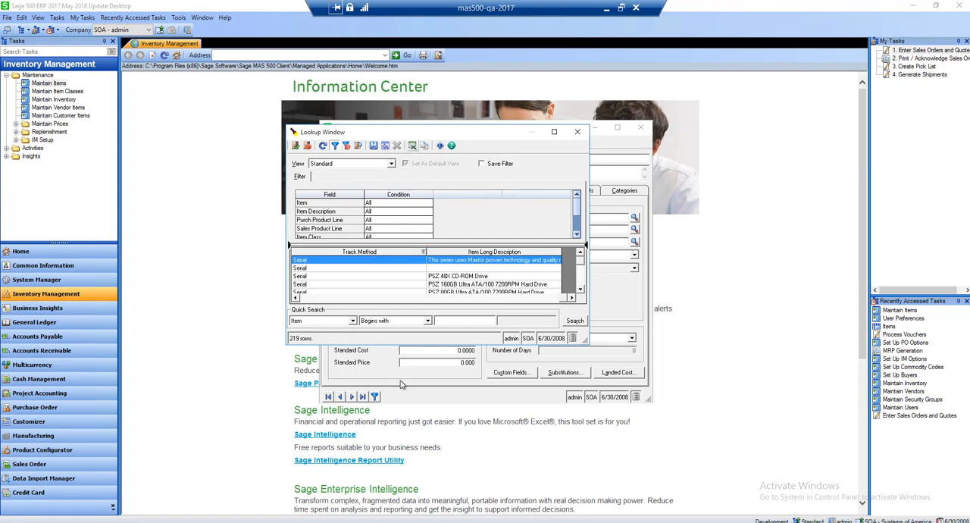
Export the item lookup results to Excel, close the workbook without saving, and return to the lookup window
left_click(412, 145)
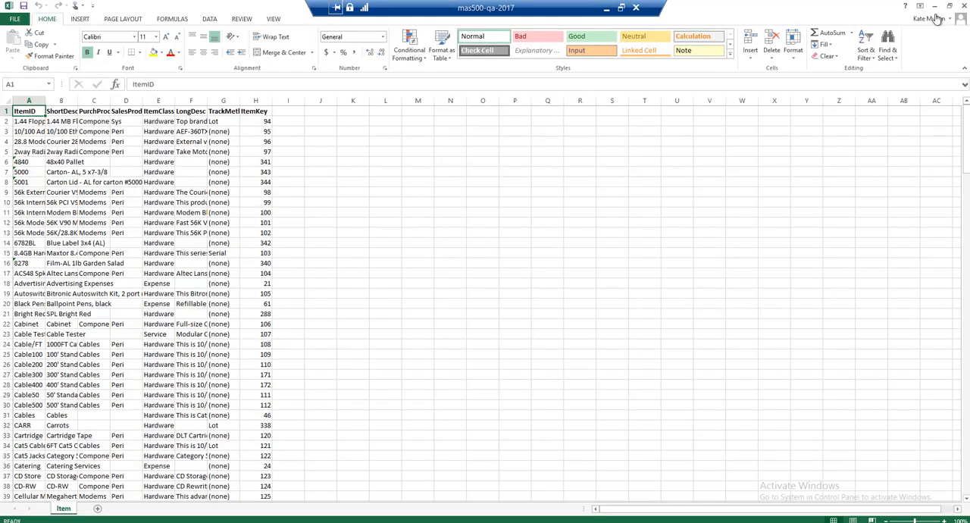
left_click(963, 5)
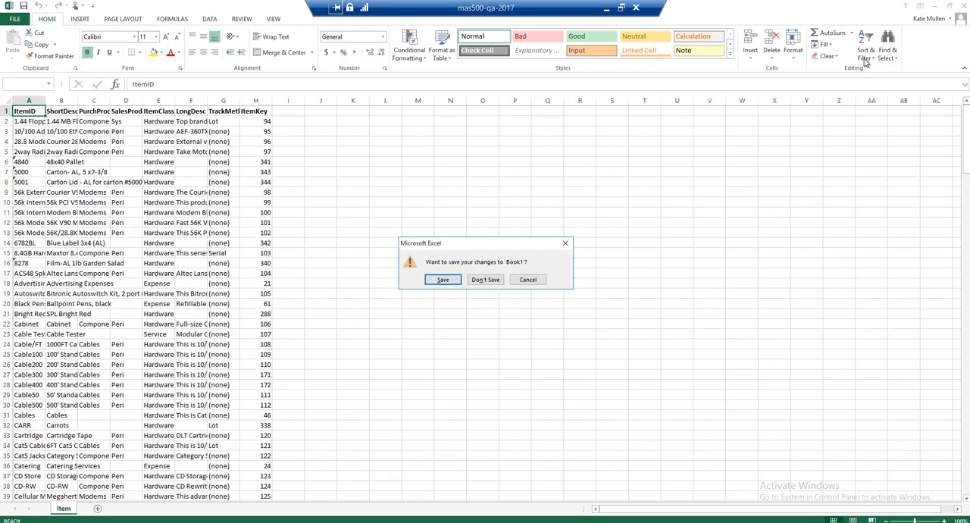
left_click(482, 280)
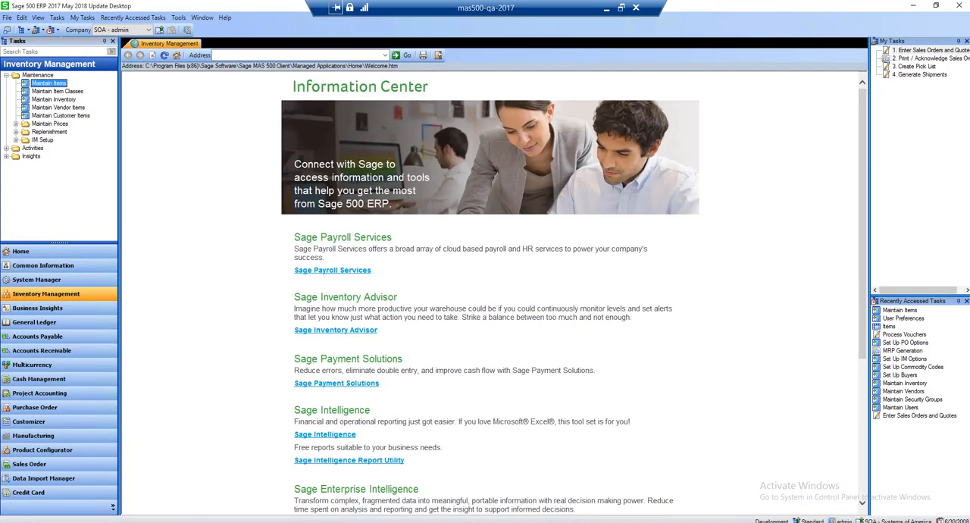
left_click(412, 521)
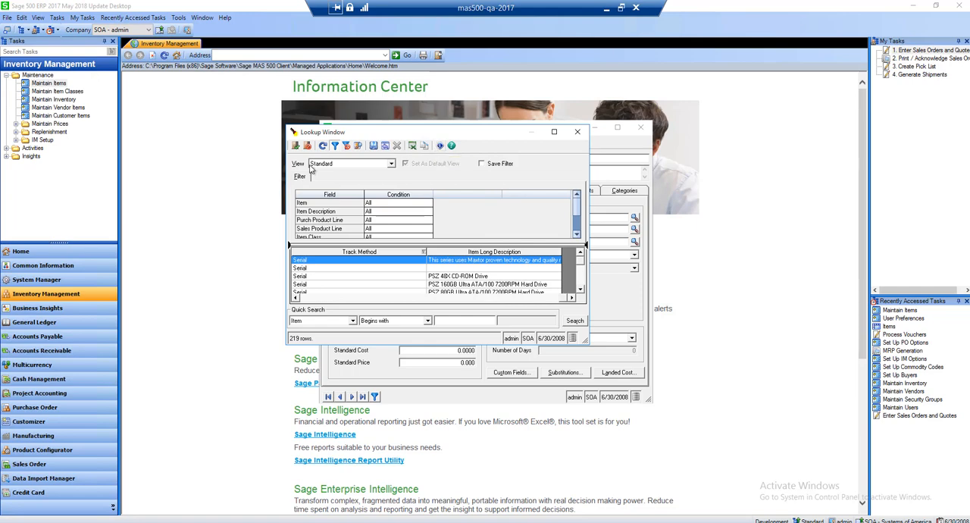
Check the lookup's About details, and load the highlighted serial-tracked 8.4GB Hard Drive into Maintain Items
left_click(439, 146)
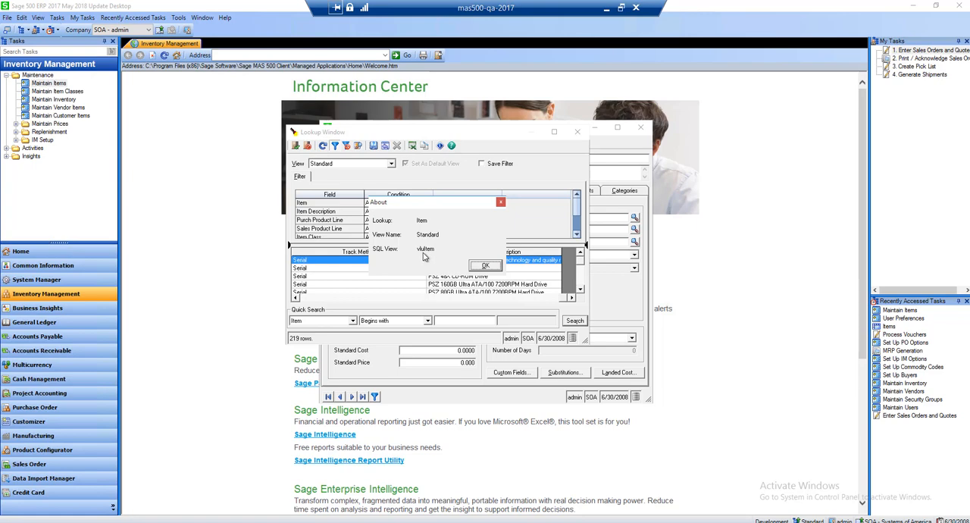
left_click(482, 265)
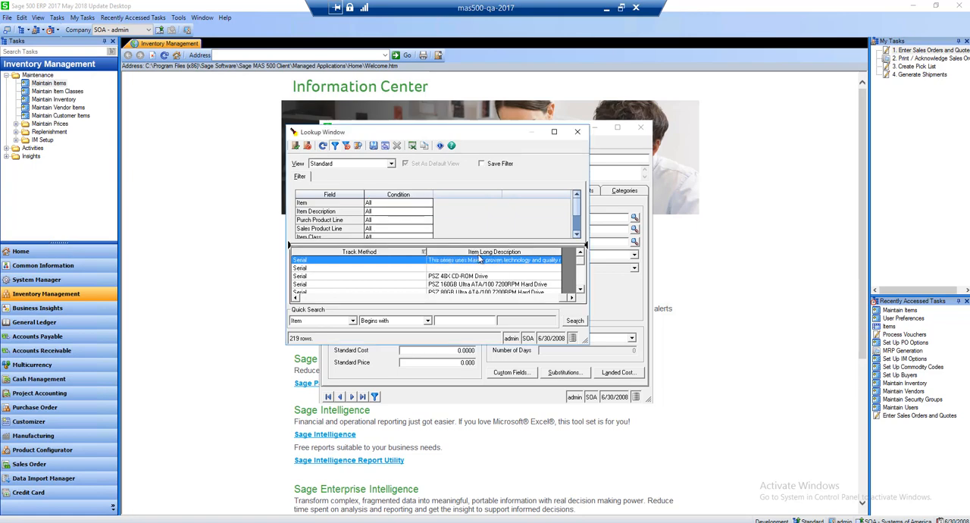
left_click(296, 147)
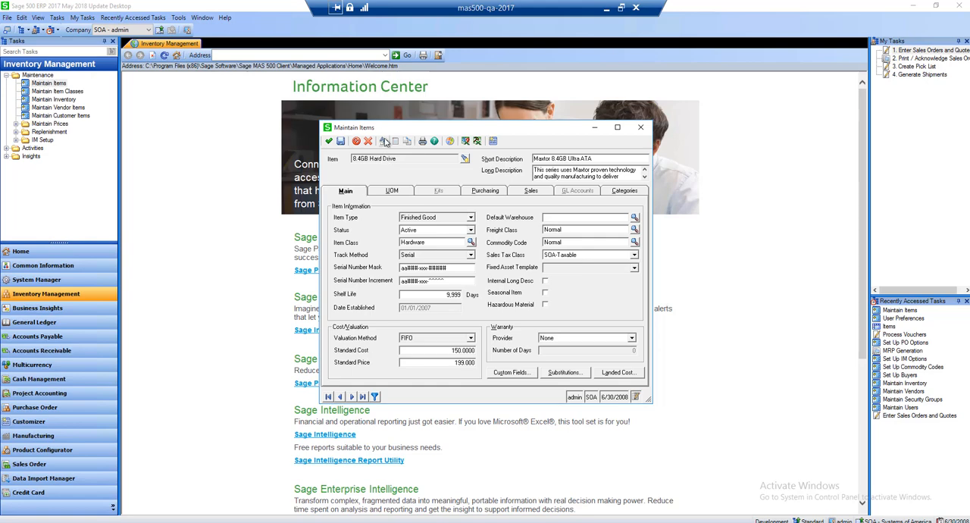
Preview the open sales orders for the 8.4GB Hard Drive item, and switch the preview to Open Work Orders
right_click(388, 160)
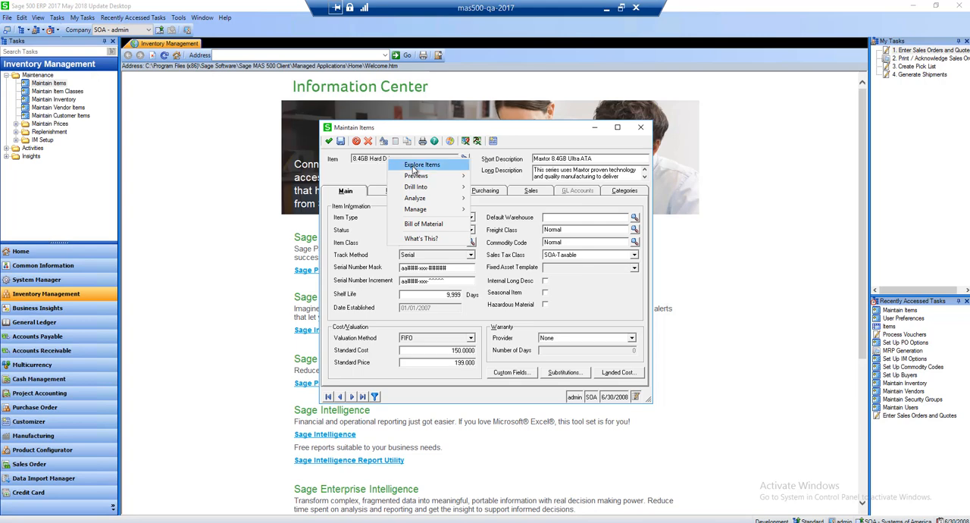
mouse_move(416, 176)
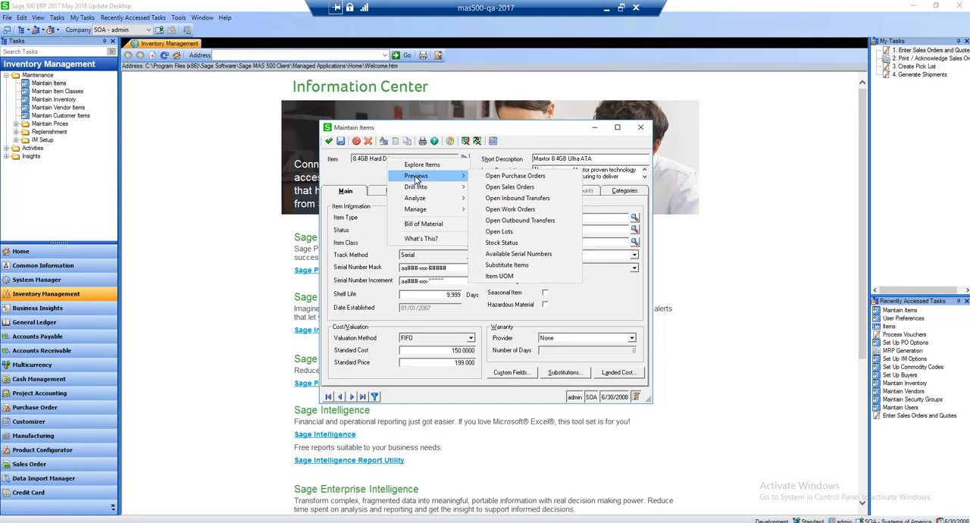
left_click(505, 187)
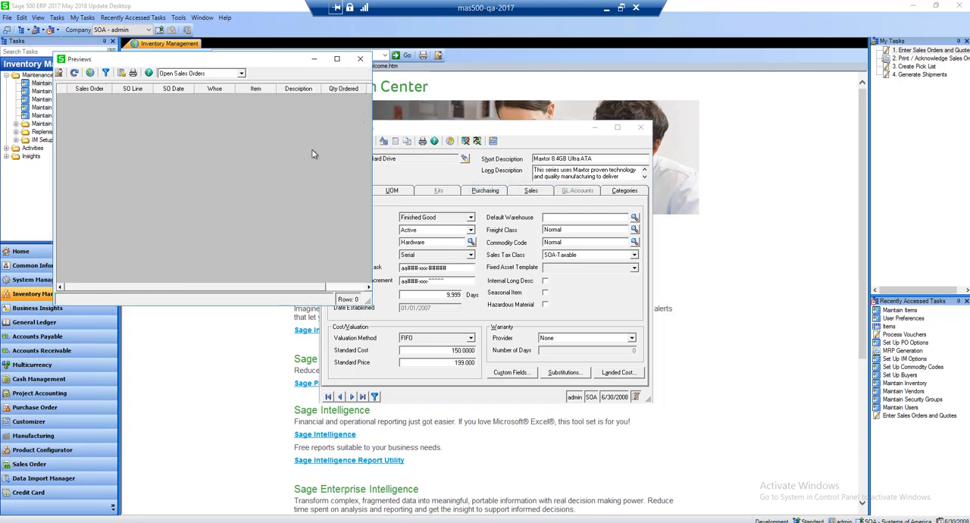
left_click(240, 74)
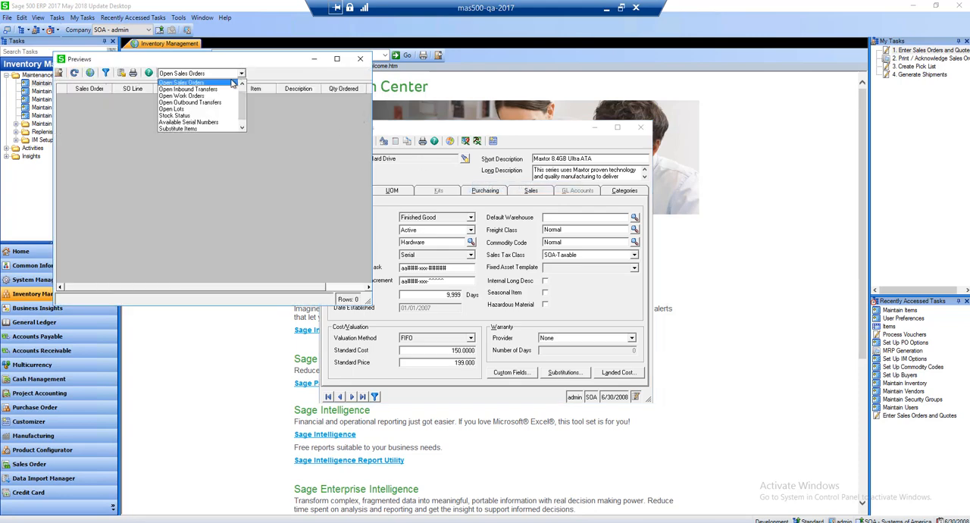
left_click(194, 96)
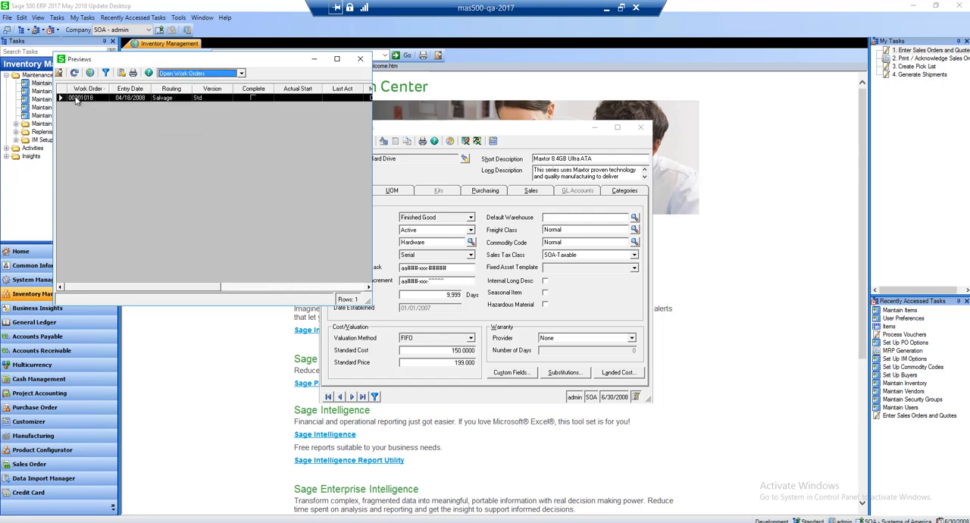
Open the previewed work order in Work Order Maintenance, review its header, and close it
right_click(104, 101)
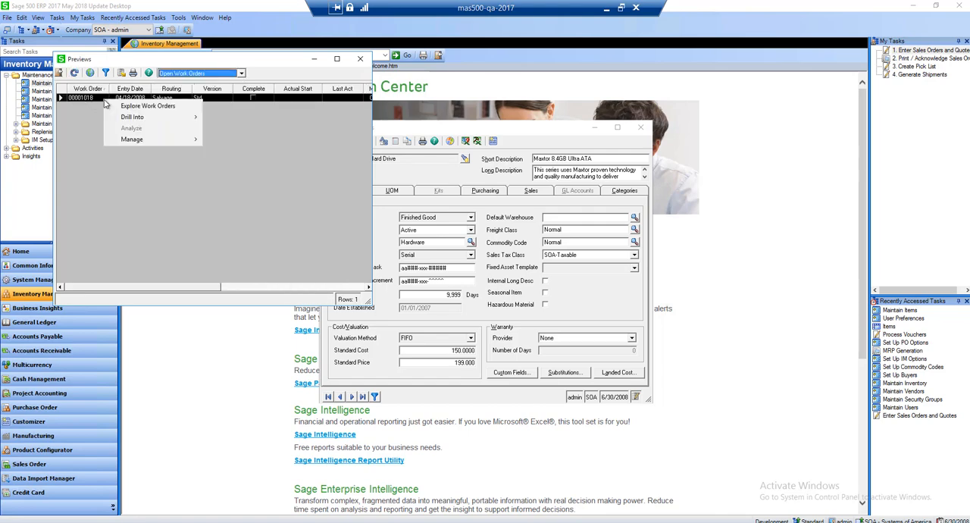
mouse_move(128, 141)
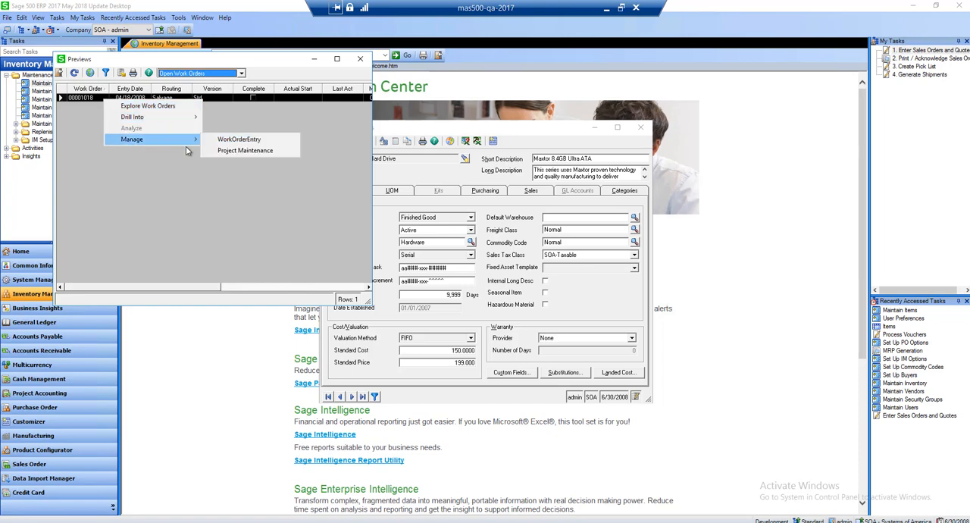
left_click(245, 148)
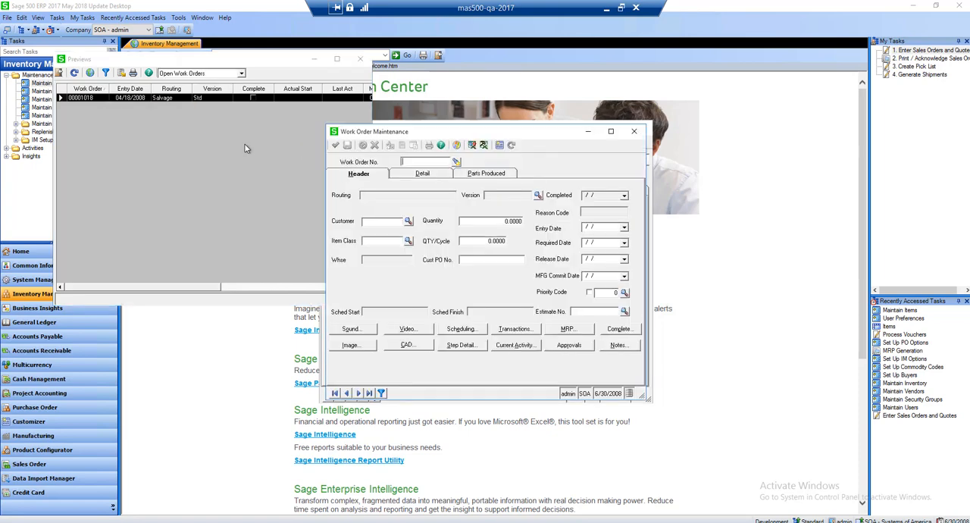
left_click(636, 139)
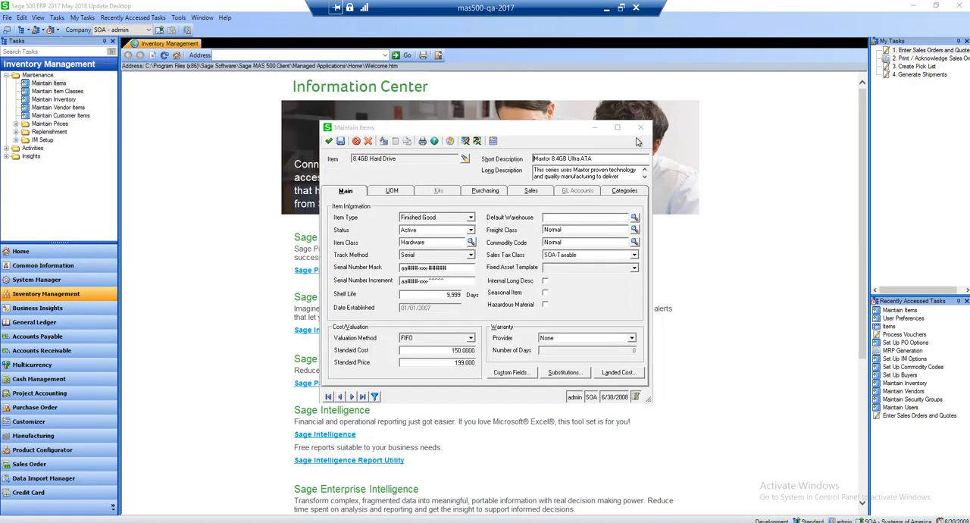
Review the item's Drill Into and Manage options, open its Price Inquiry, and close the inquiry
right_click(392, 160)
mouse_move(416, 188)
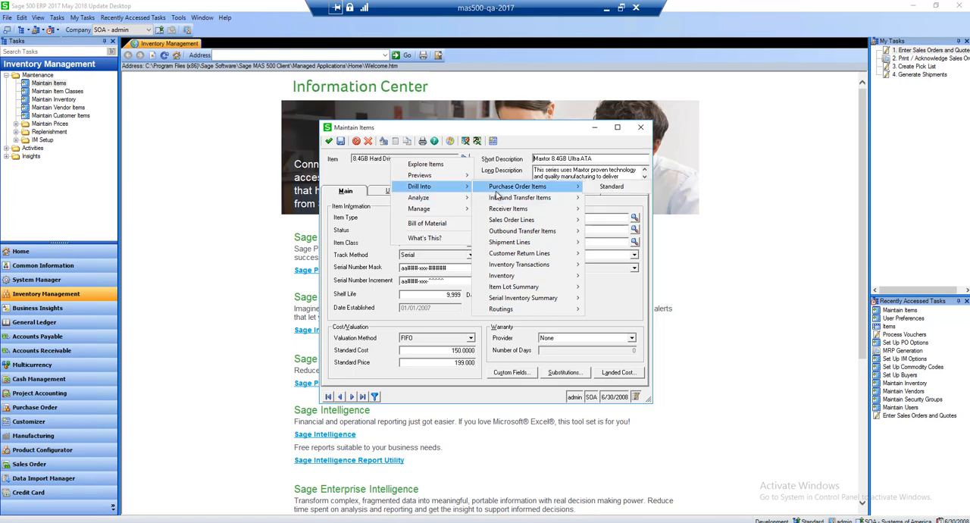
mouse_move(437, 201)
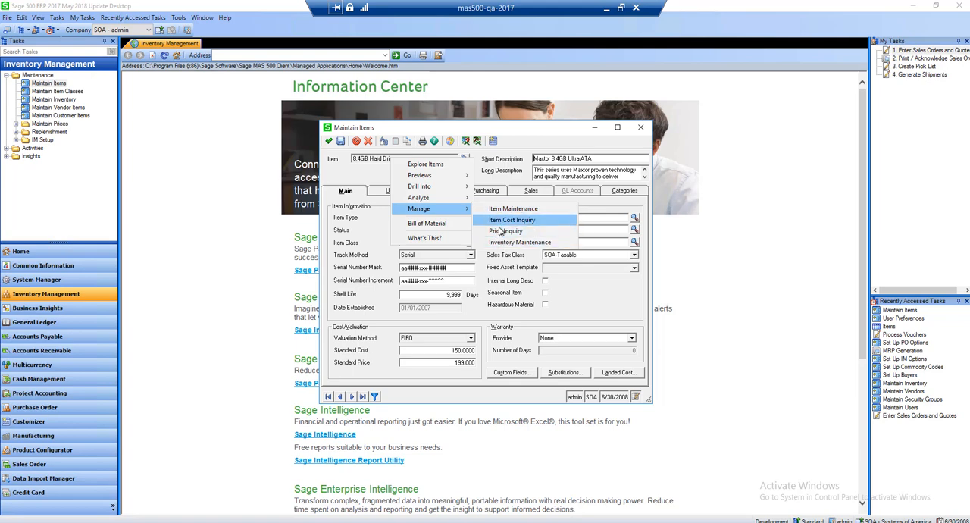
left_click(500, 230)
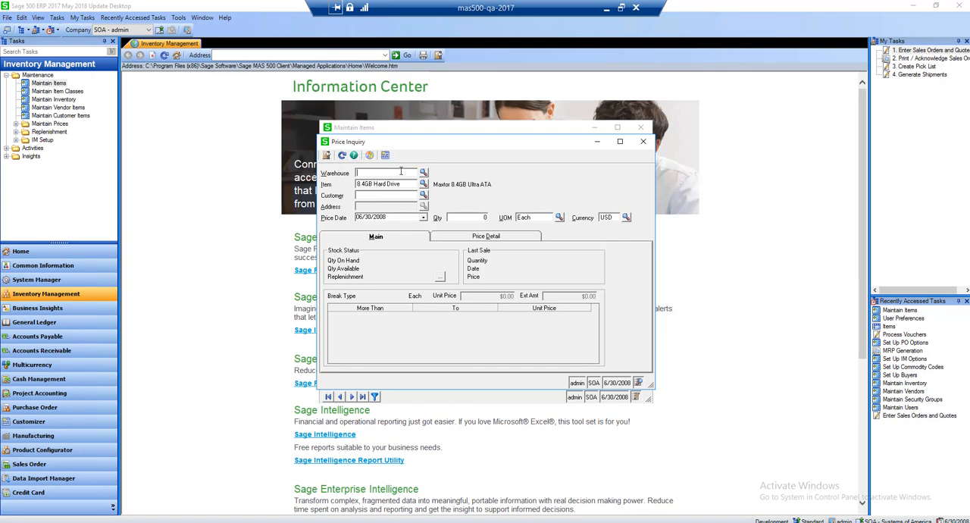
left_click(643, 143)
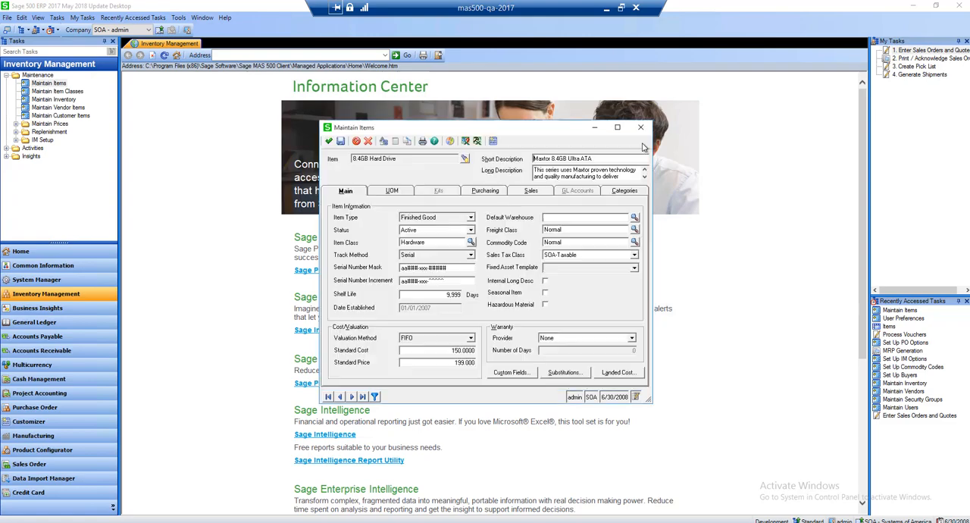
Open the Explore Items view for the 8.4GB Hard Drive item
right_click(364, 158)
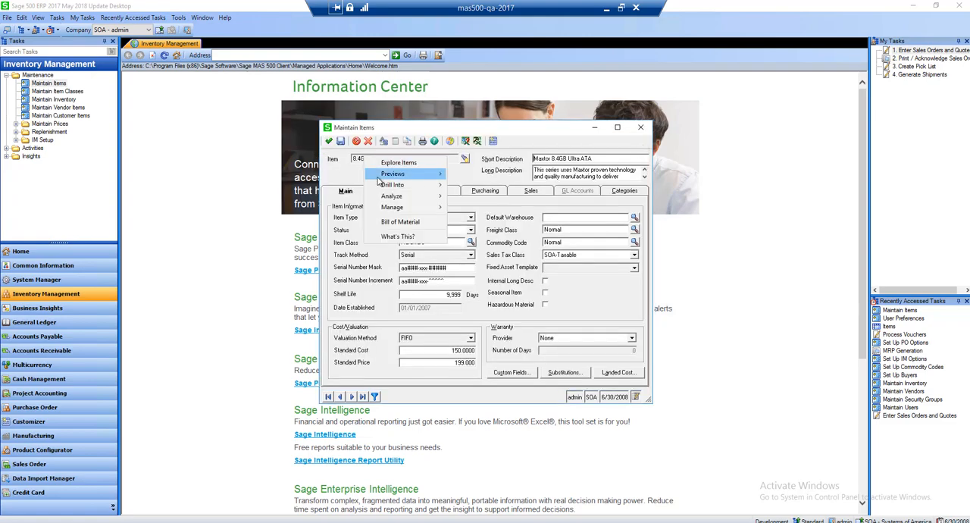
mouse_move(386, 174)
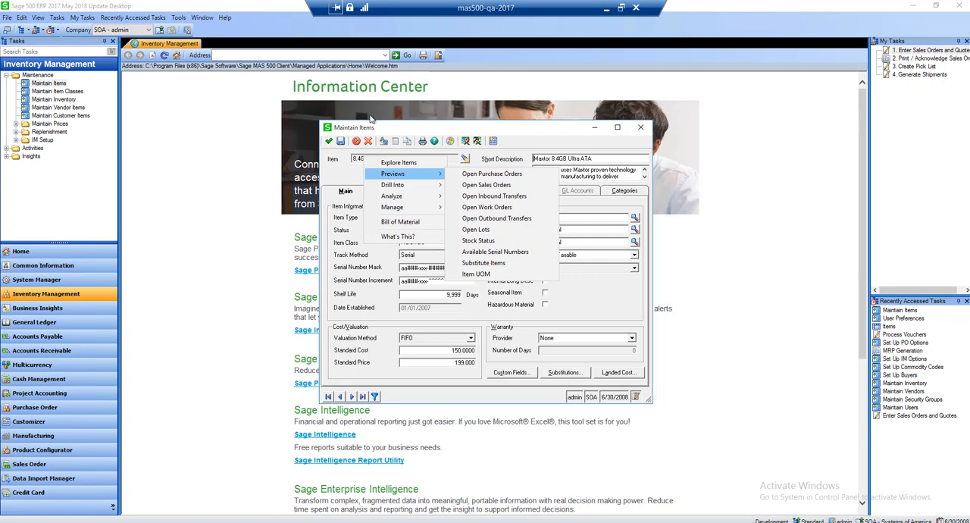
left_click(375, 163)
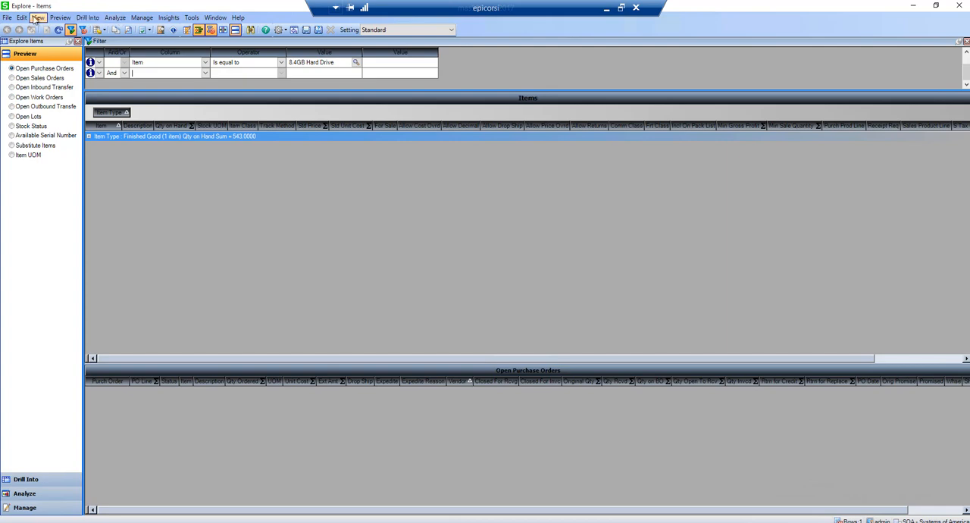
left_click(9, 19)
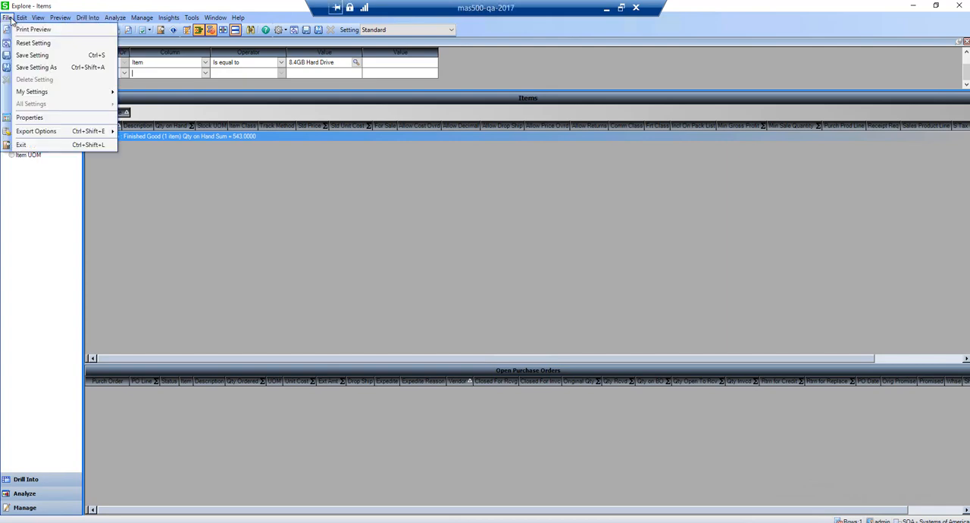
mouse_move(20, 21)
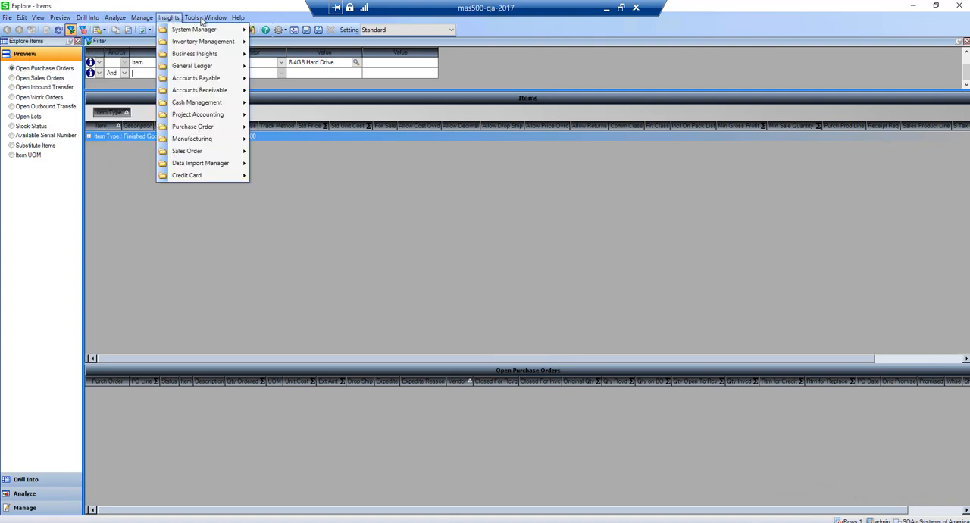
mouse_move(199, 21)
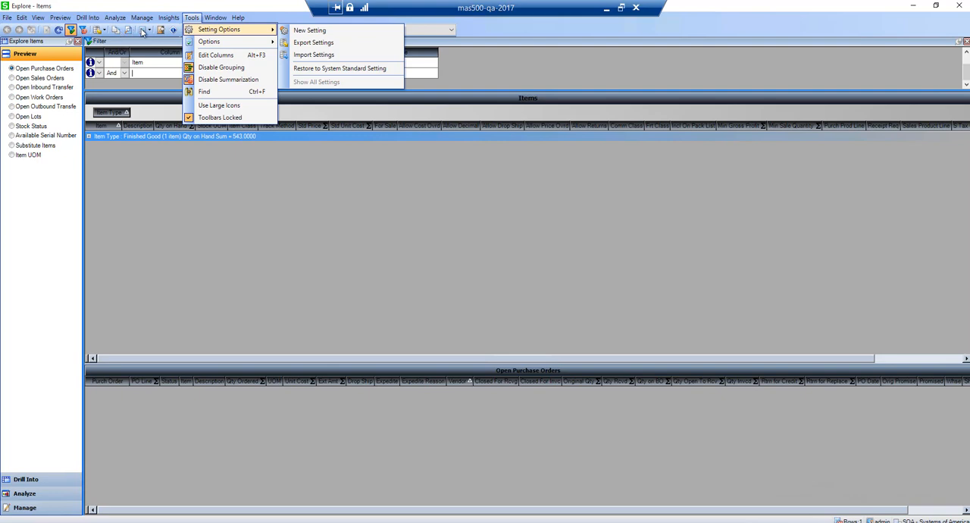
left_click(144, 34)
left_click(148, 32)
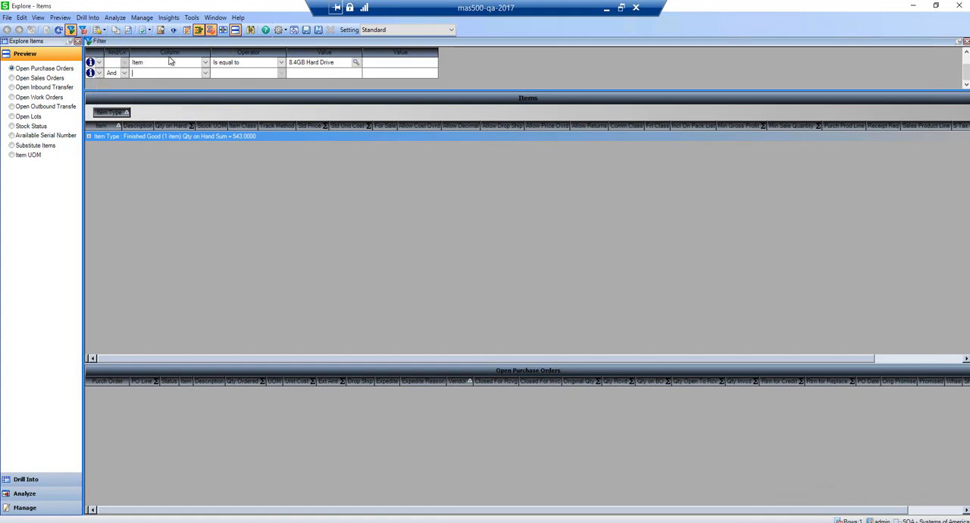
left_click(58, 31)
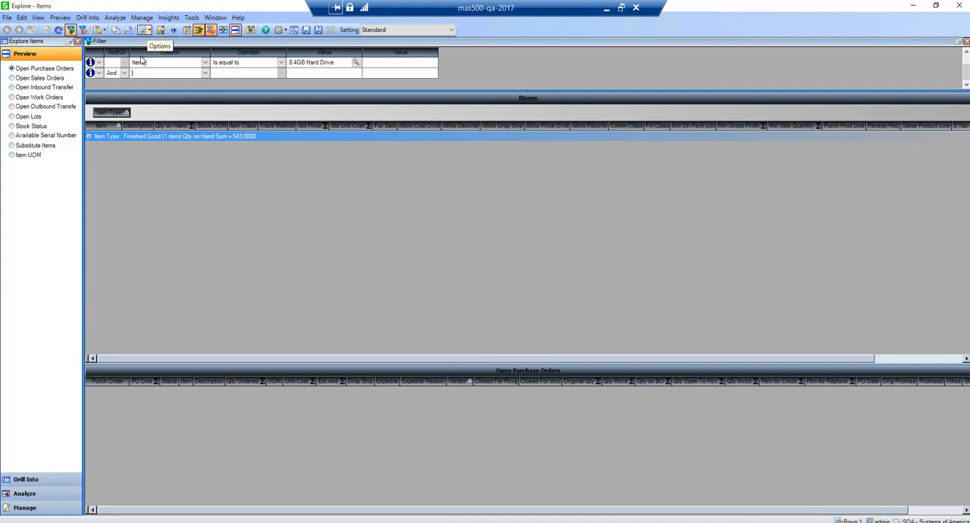
Remove the Item Type grouping from the Items grid, and disable both grouping and summarization
left_click_drag(130, 133, 132, 125)
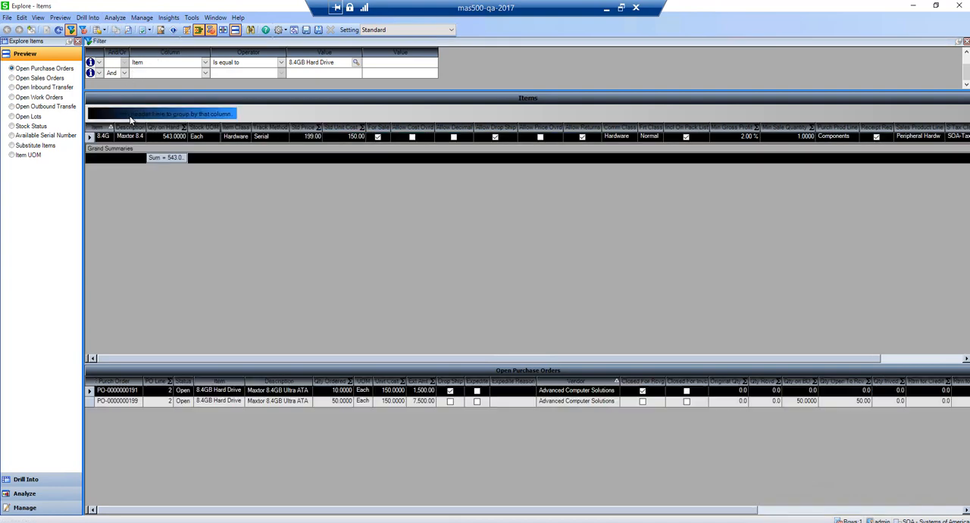
left_click(198, 29)
left_click(211, 30)
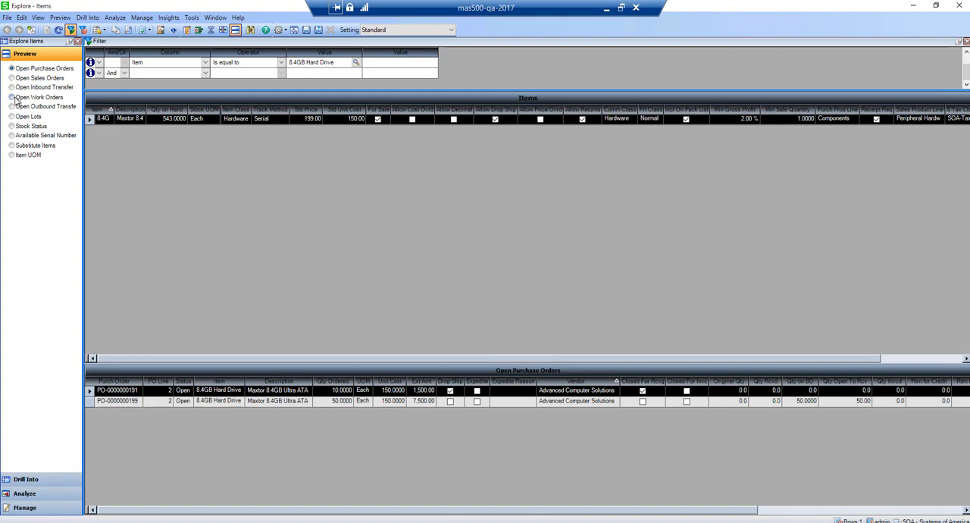
Preview the item's open work orders, and add the Item Class, Freight Class and Intrnl Delivery columns to the Items grid
left_click(12, 99)
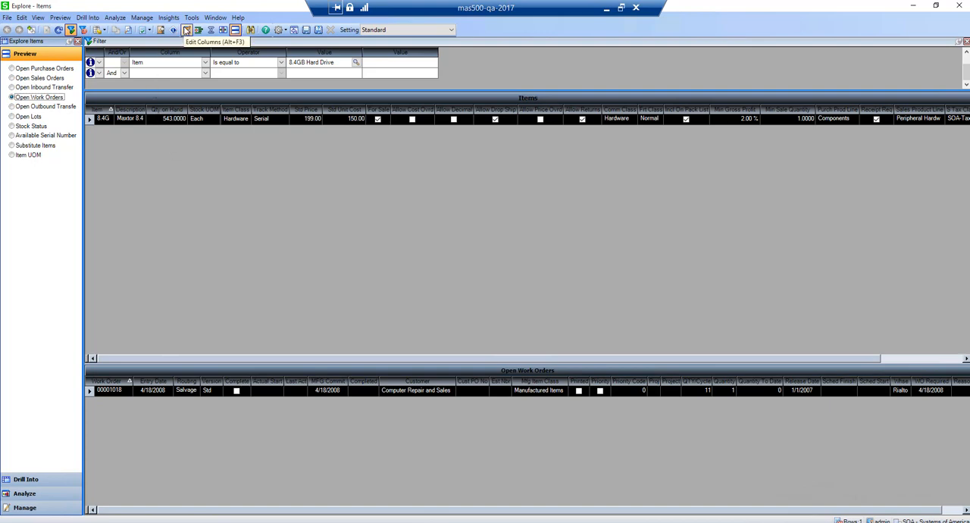
left_click(187, 31)
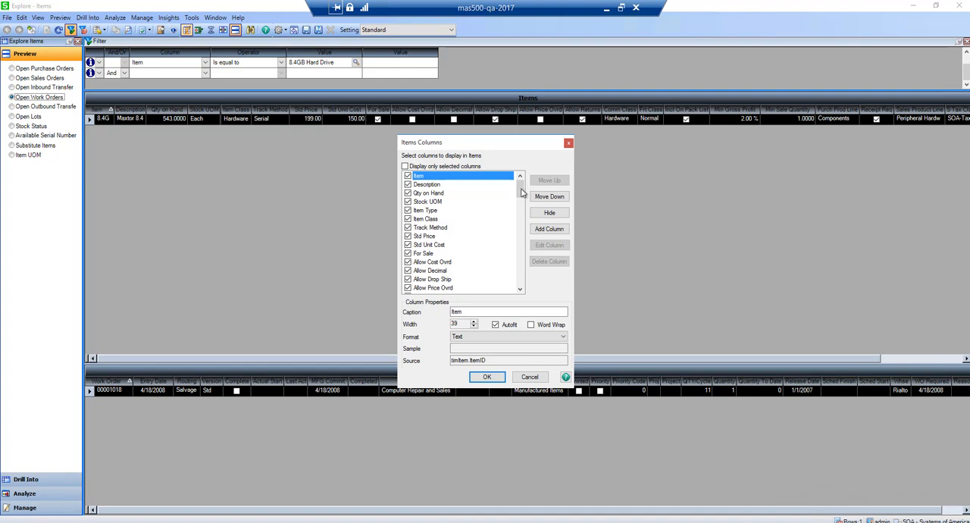
left_click_drag(520, 192, 519, 236)
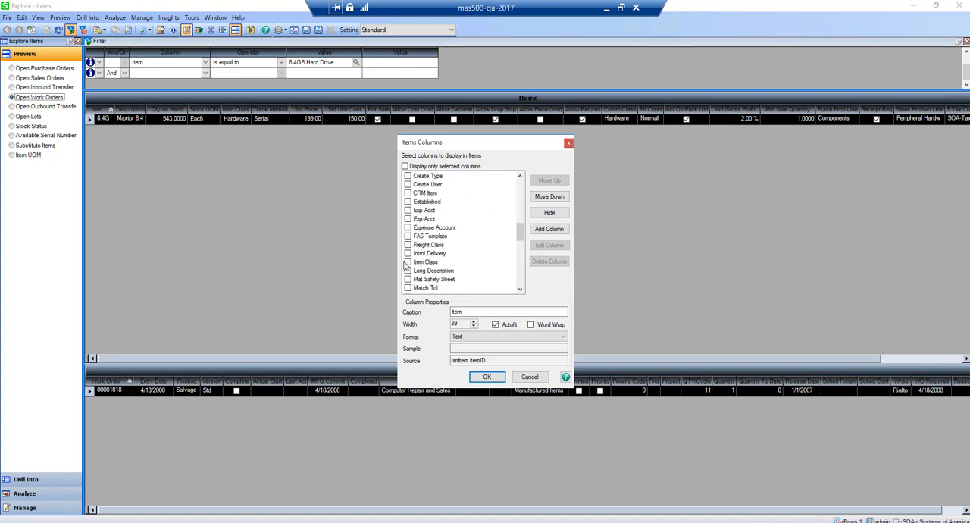
left_click(408, 261)
left_click(407, 244)
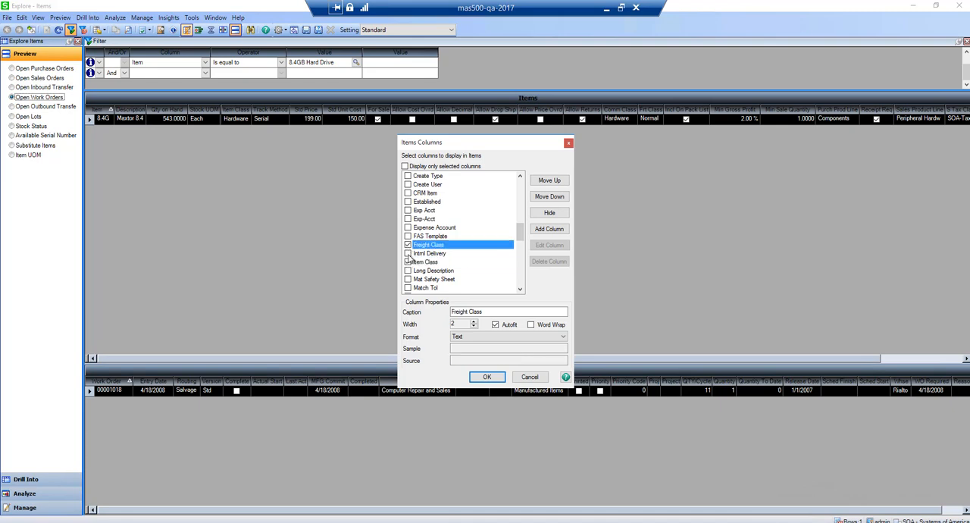
left_click(408, 253)
left_click(485, 376)
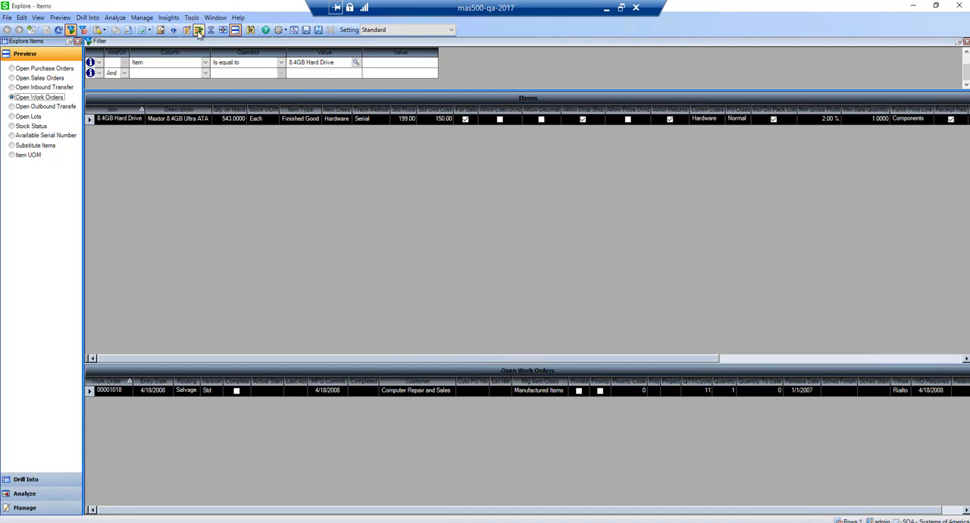
Group the Items grid by Item Type, and enable summarization with a Sum on the Qty on Hand column
left_click(199, 30)
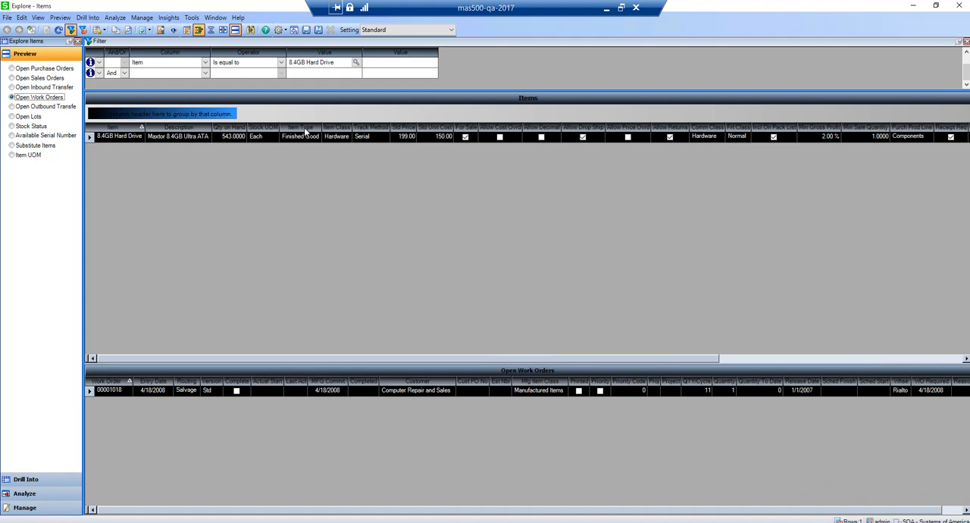
left_click_drag(304, 127, 187, 104)
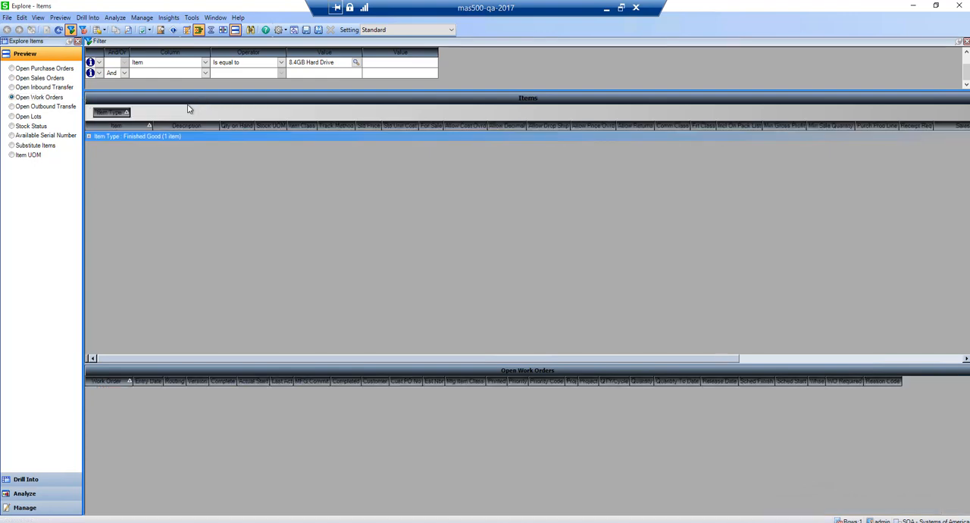
left_click(210, 30)
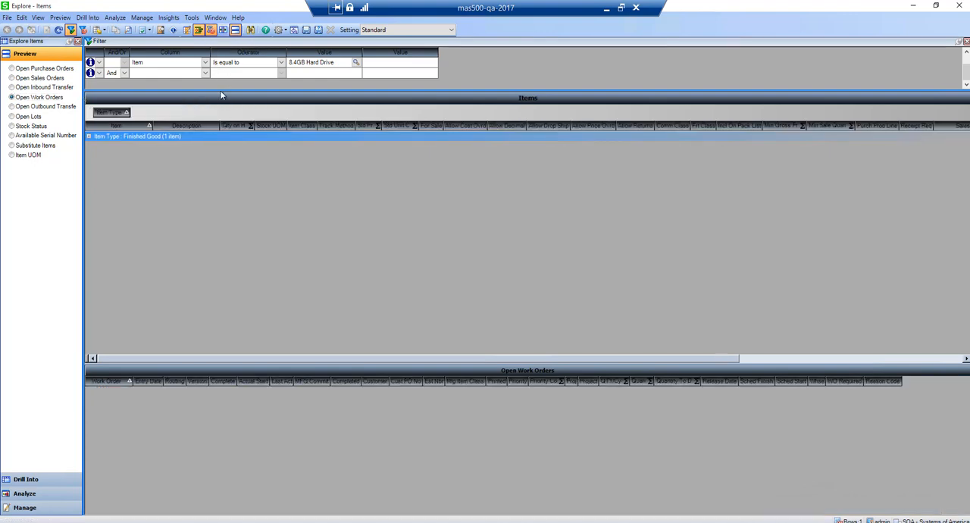
left_click(253, 127)
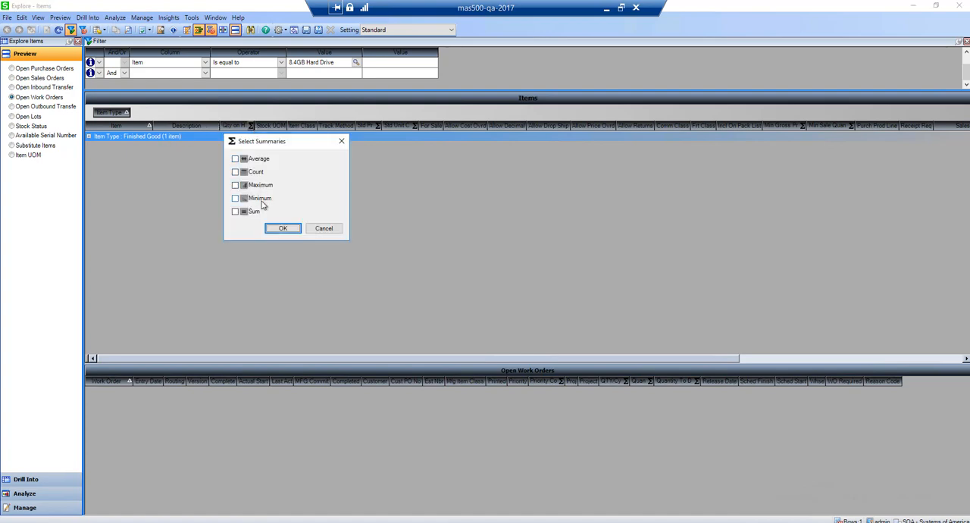
left_click(235, 212)
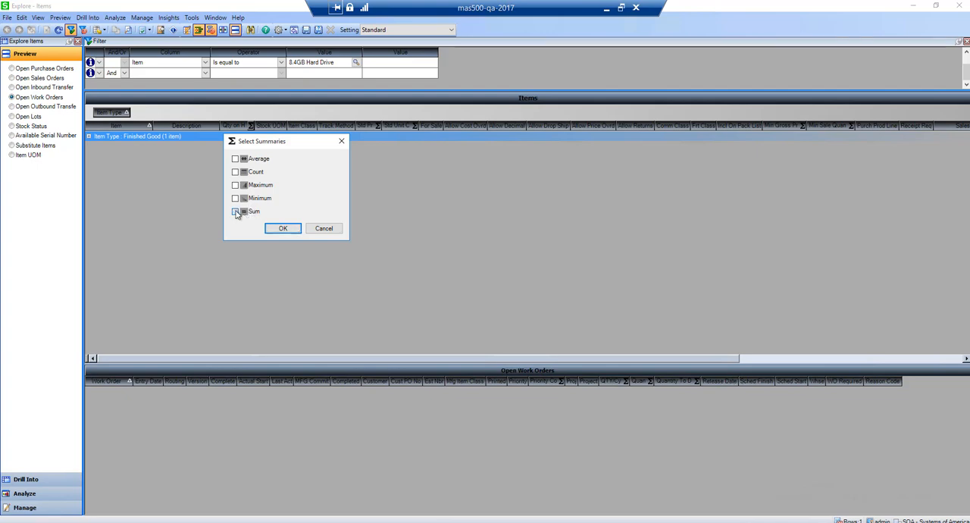
left_click(282, 229)
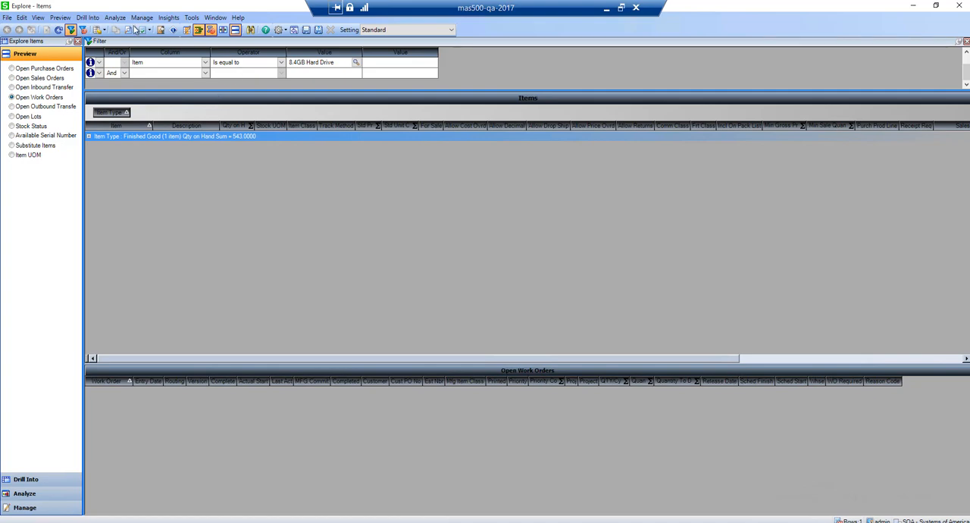
left_click(22, 17)
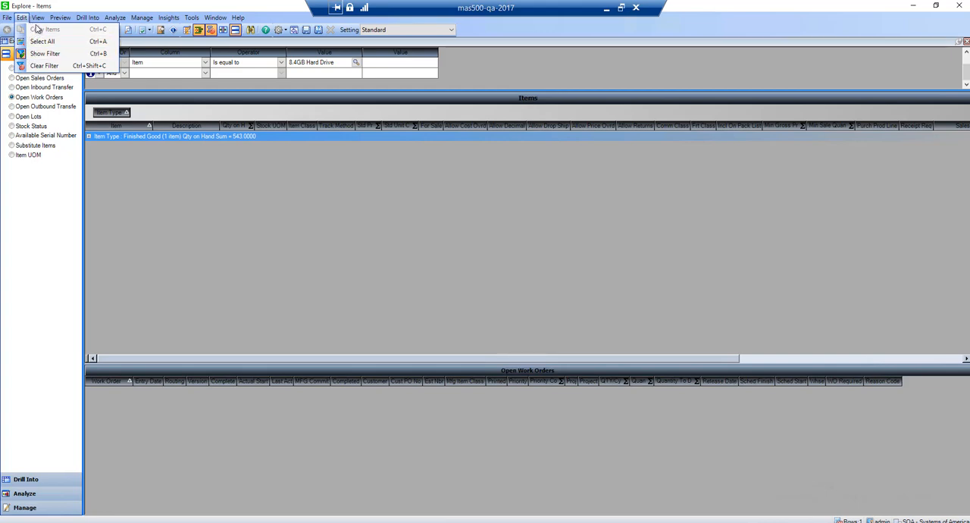
left_click(35, 20)
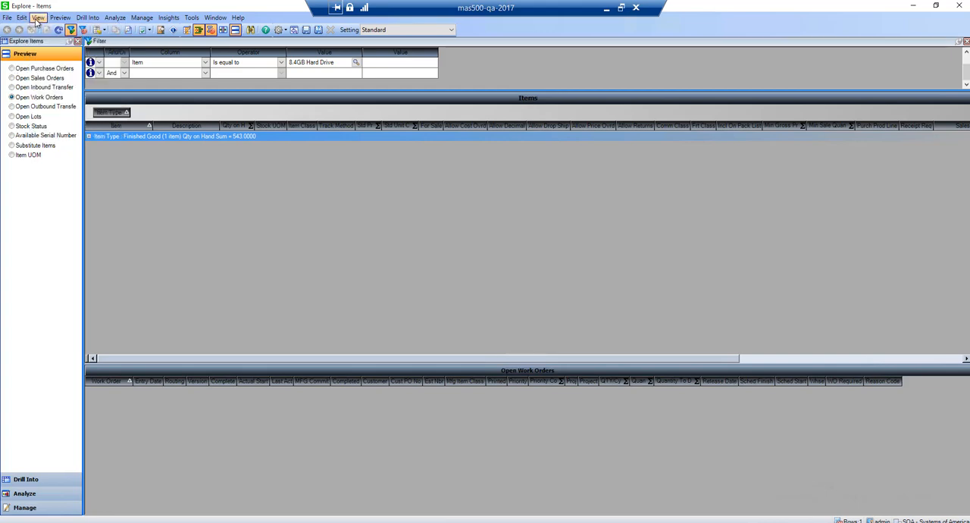
left_click(36, 19)
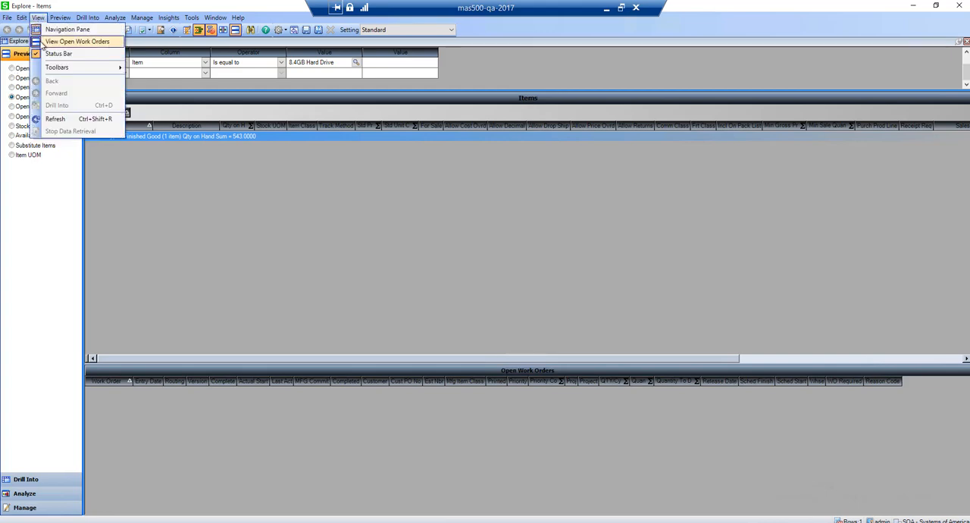
mouse_move(59, 22)
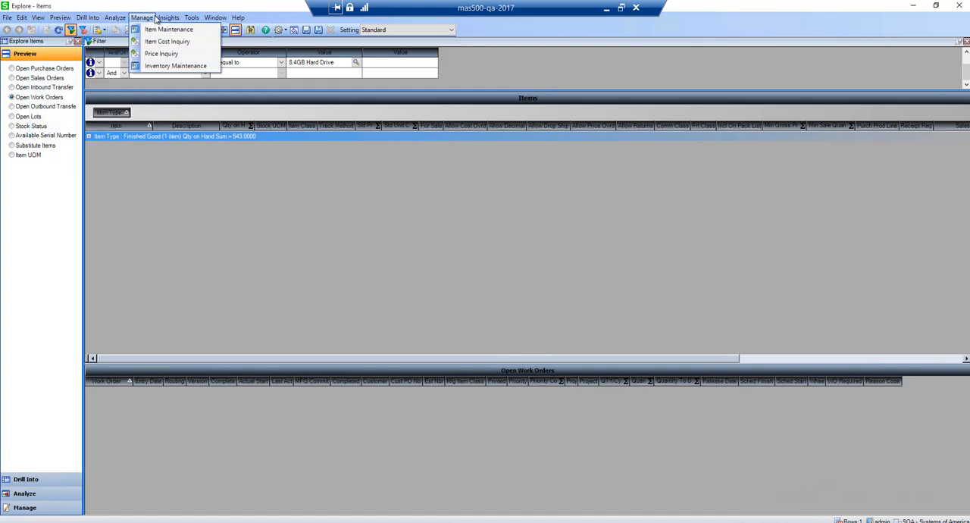
mouse_move(163, 18)
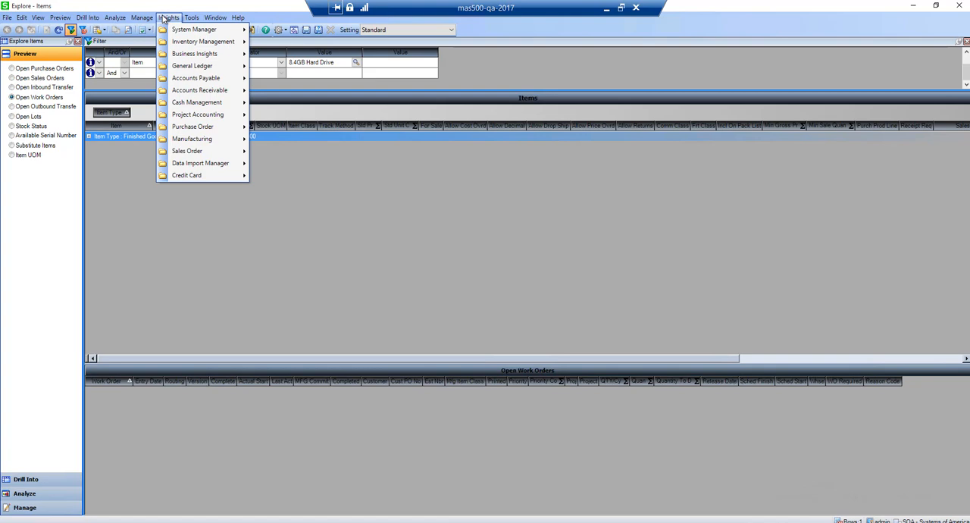
mouse_move(248, 23)
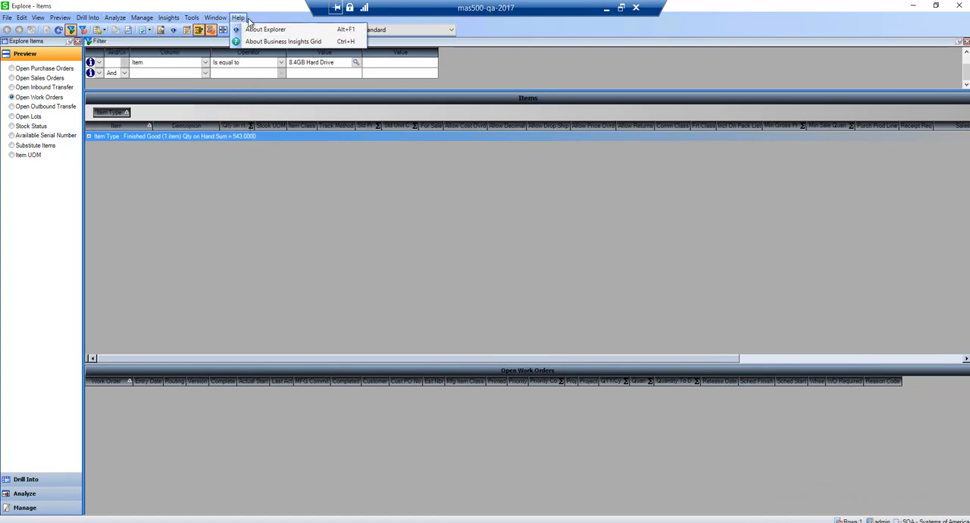
left_click(172, 41)
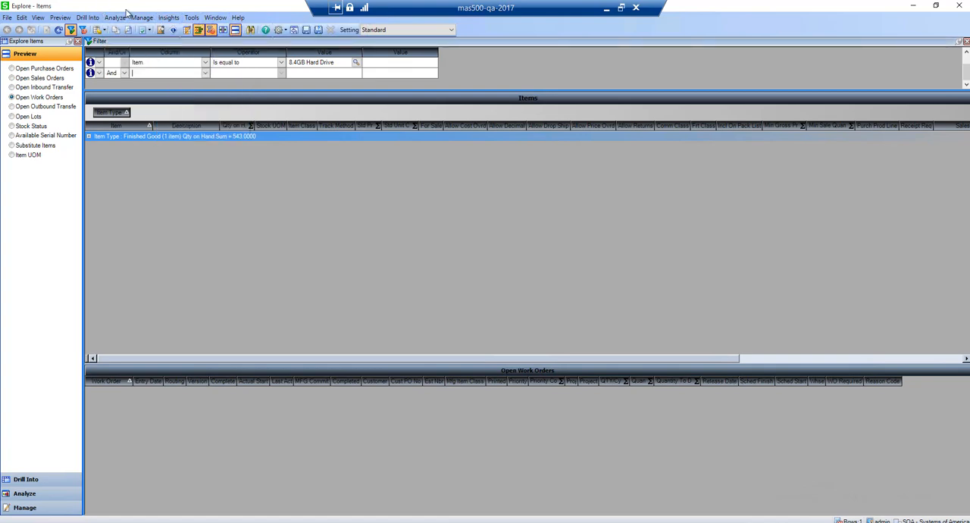
Review the options for creating, exporting, importing and restoring view settings, and the formats available for exporting the grid
left_click(285, 32)
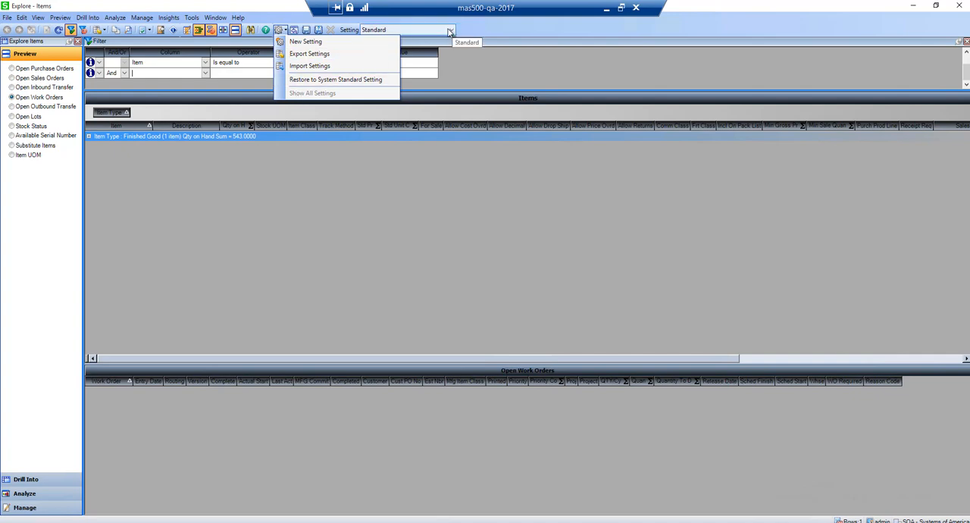
left_click(453, 32)
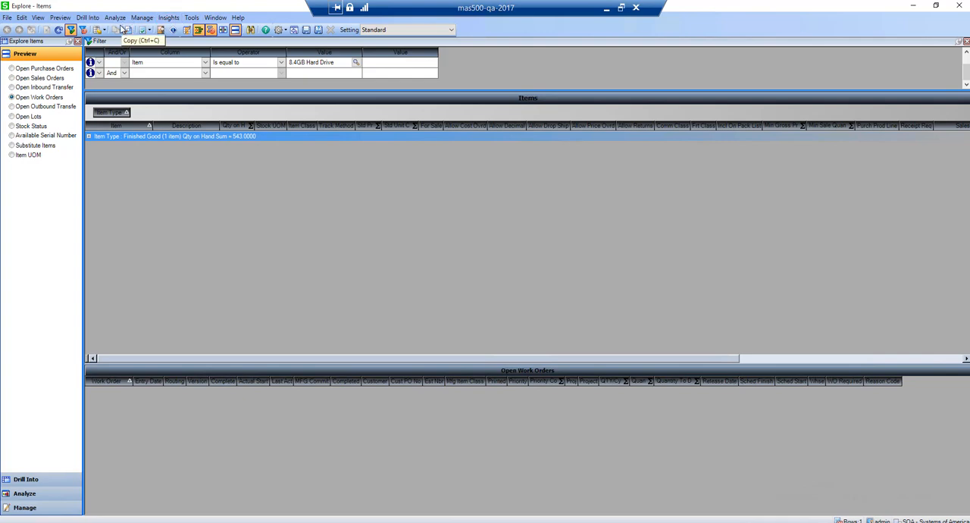
left_click(6, 18)
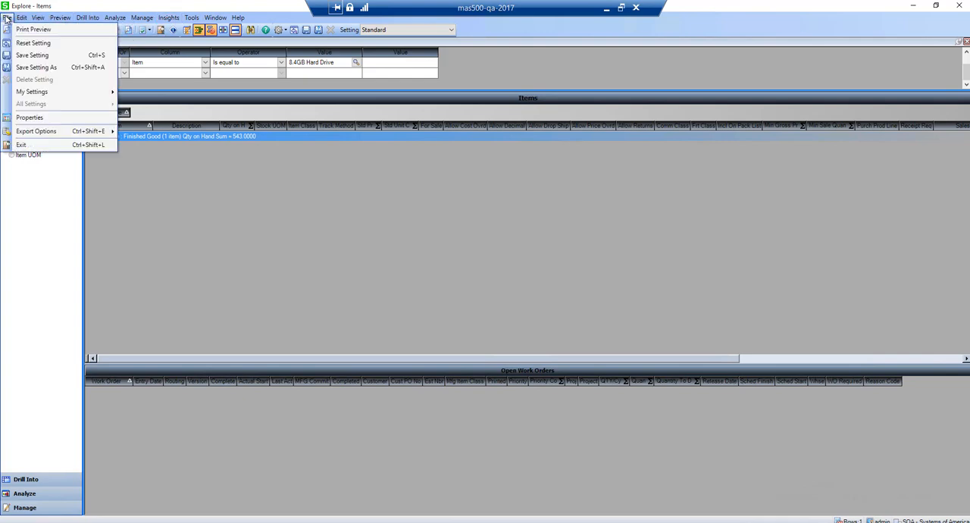
mouse_move(20, 133)
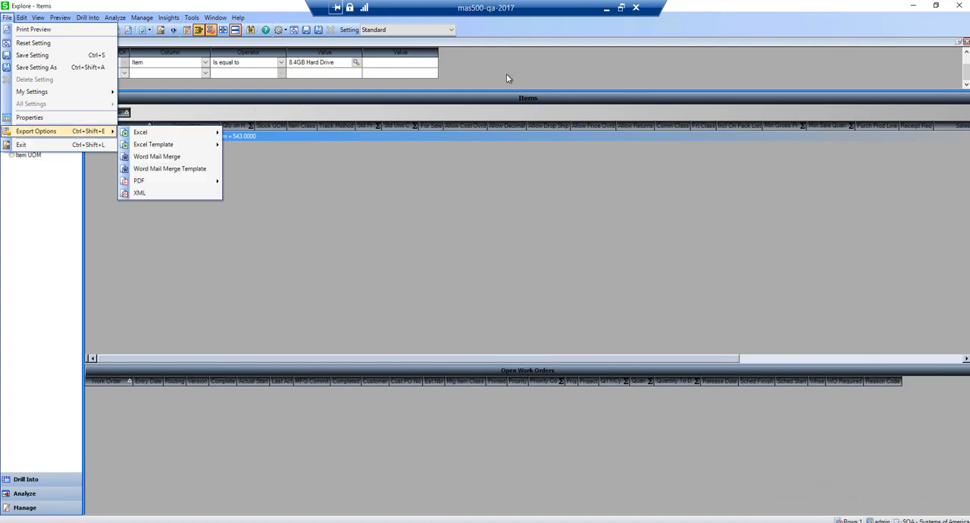
left_click(172, 18)
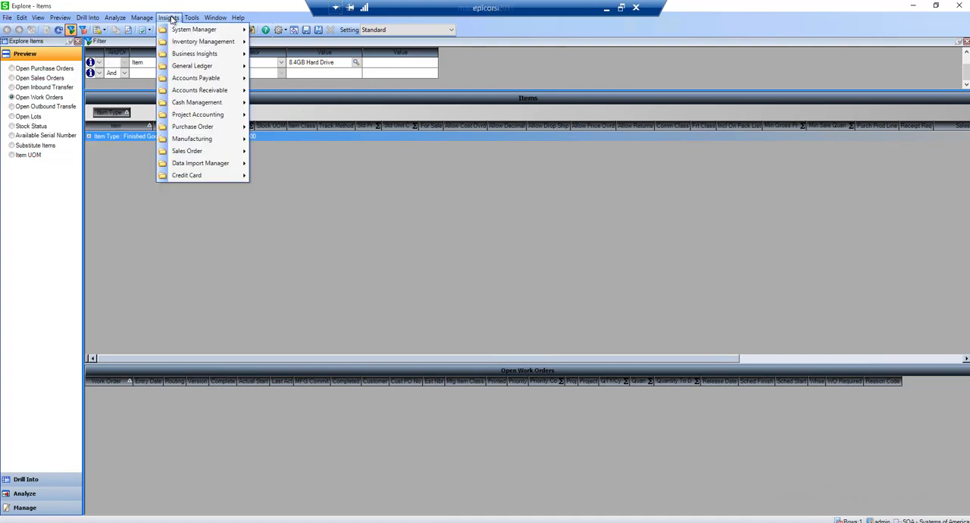
Close the Explore Items view and the Maintain Items window
left_click(960, 6)
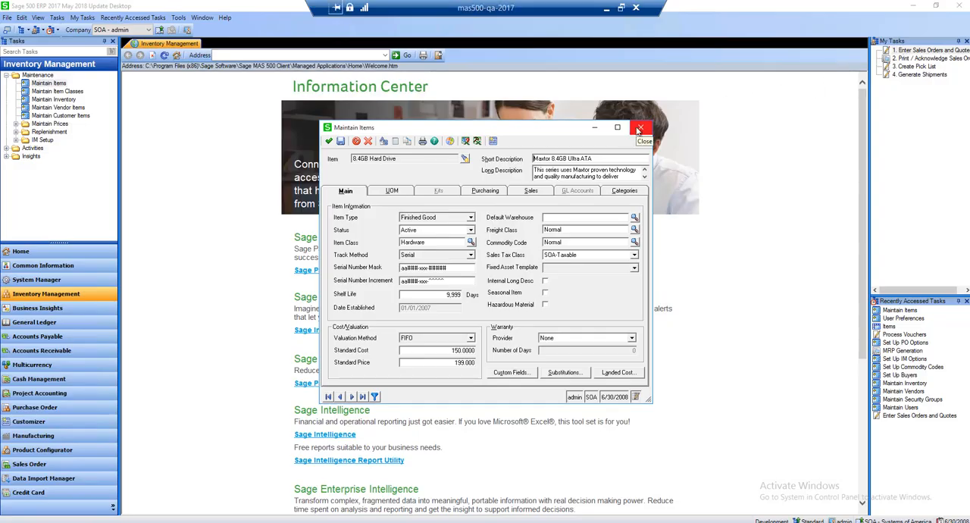
left_click(639, 128)
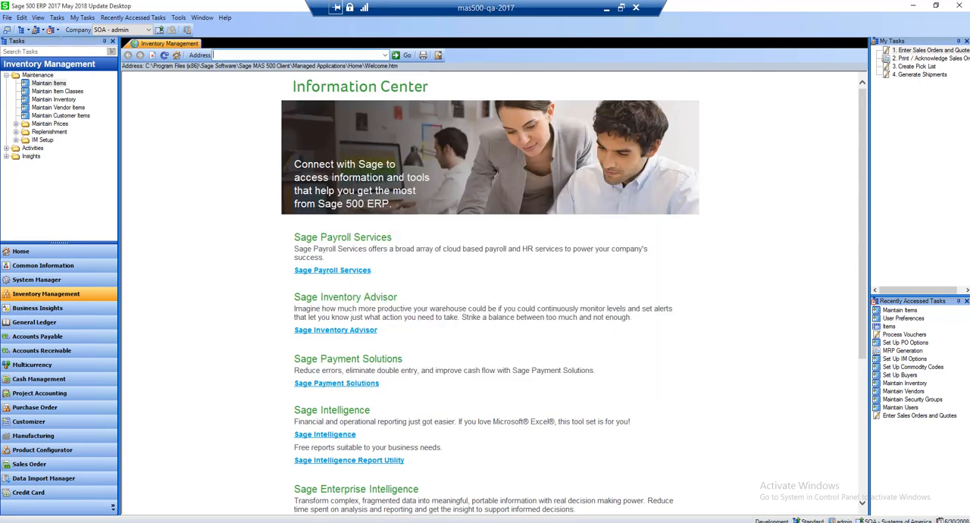
mouse_move(310, 522)
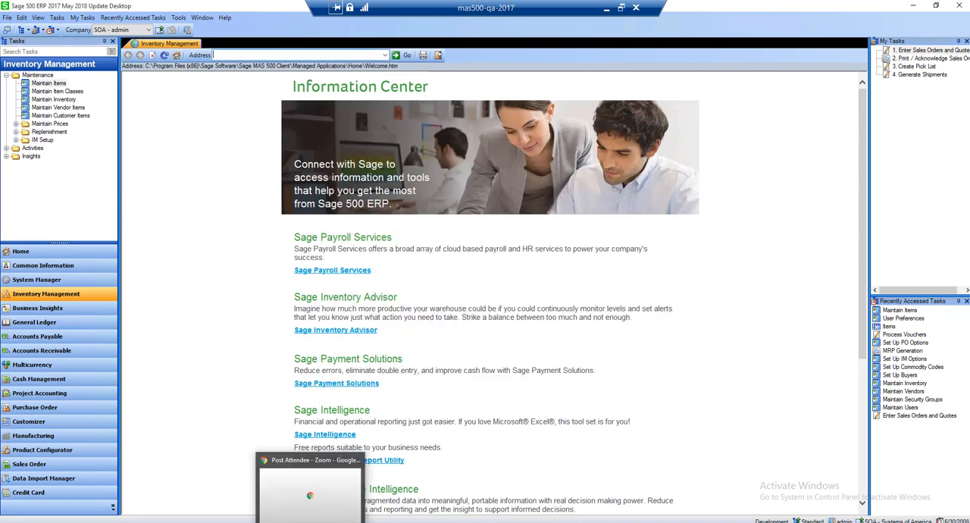